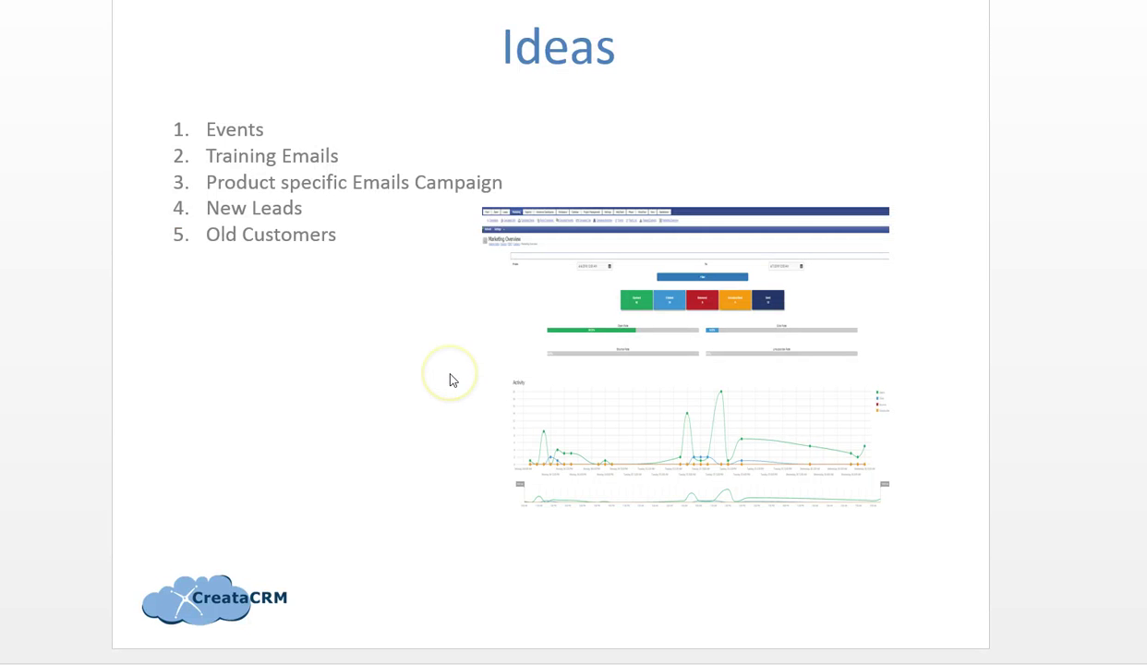
pyautogui.click(448, 371)
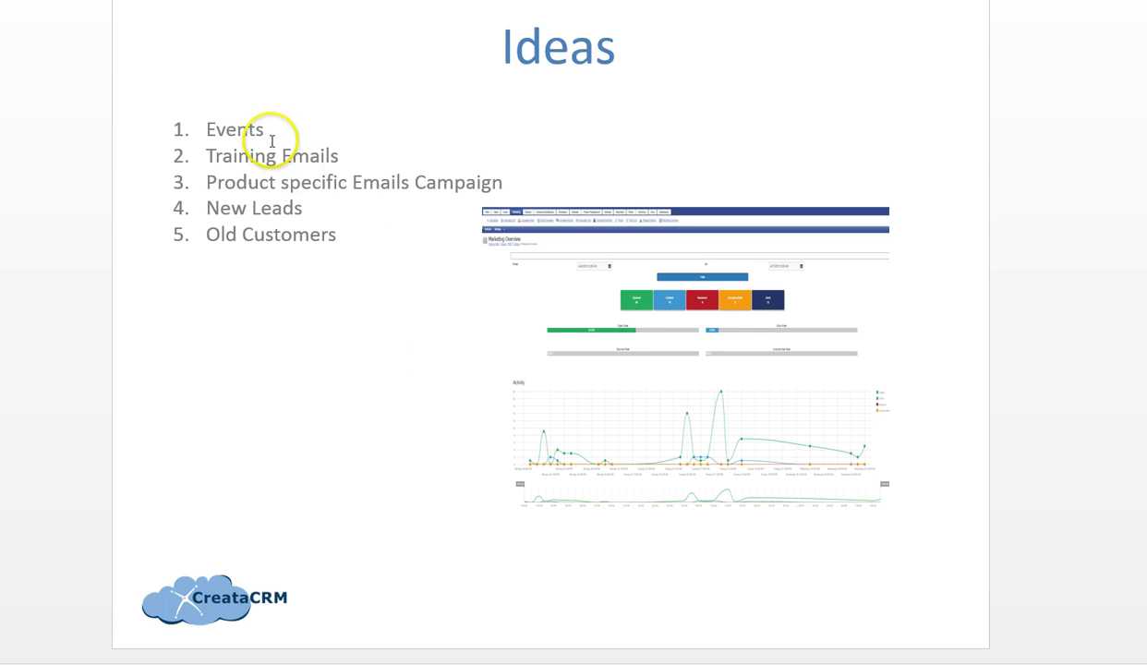
pyautogui.click(402, 292)
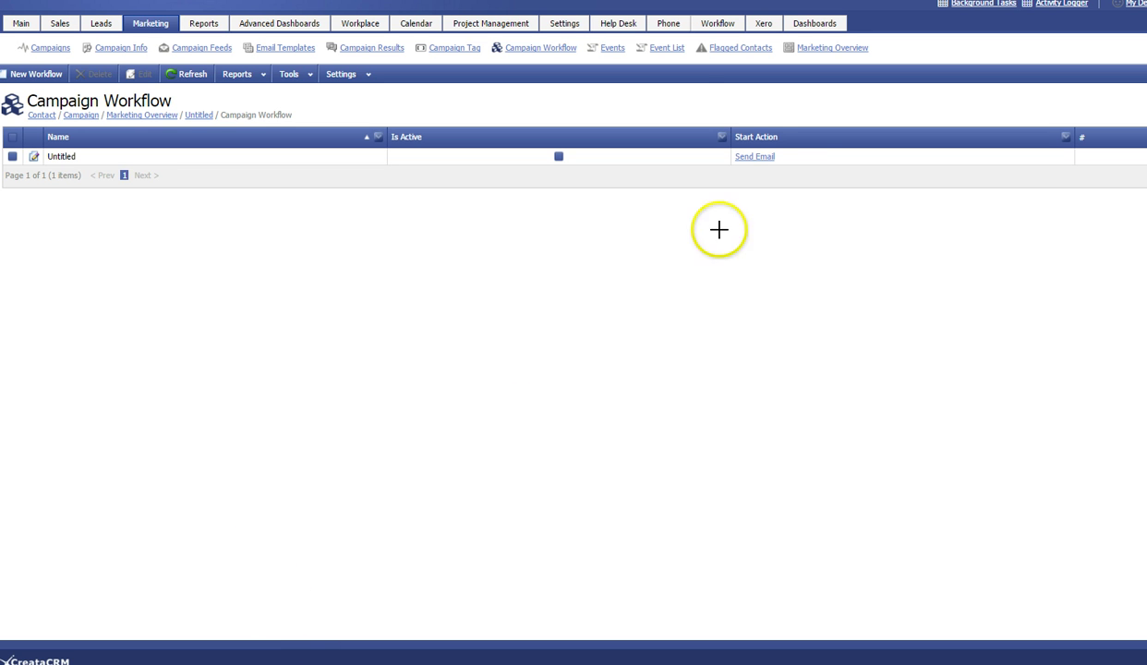
pyautogui.moveTo(521, 66)
pyautogui.mouseDown()
pyautogui.moveTo(568, 59)
pyautogui.moveTo(536, 35)
pyautogui.moveTo(527, 63)
pyautogui.mouseUp()
pyautogui.moveTo(813, 65)
pyautogui.mouseDown()
pyautogui.moveTo(870, 59)
pyautogui.moveTo(794, 26)
pyautogui.moveTo(778, 48)
pyautogui.moveTo(790, 54)
pyautogui.mouseUp()
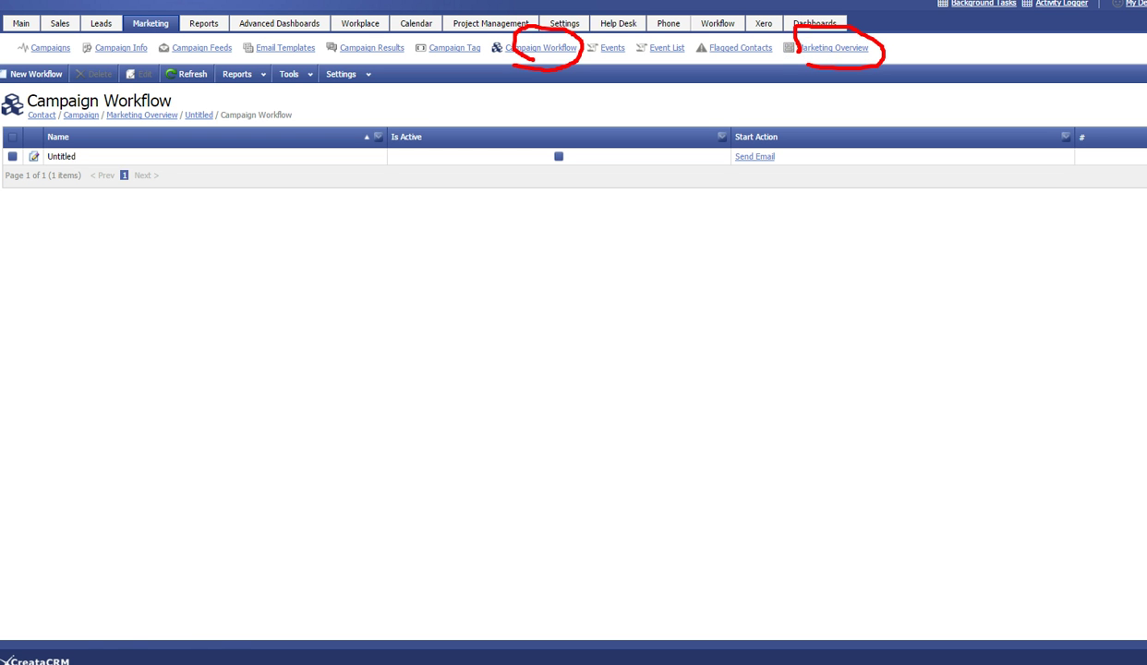
pyautogui.press('Escape')
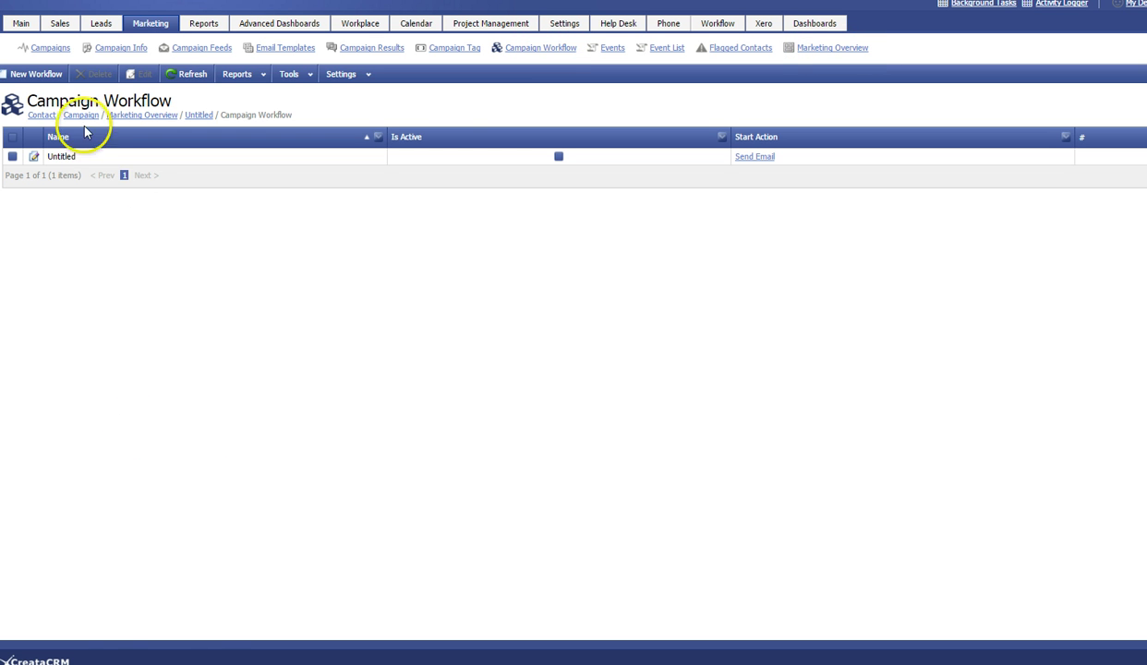
# Create a new campaign workflow and bring its designer window fully into view.
pyautogui.click(35, 82)
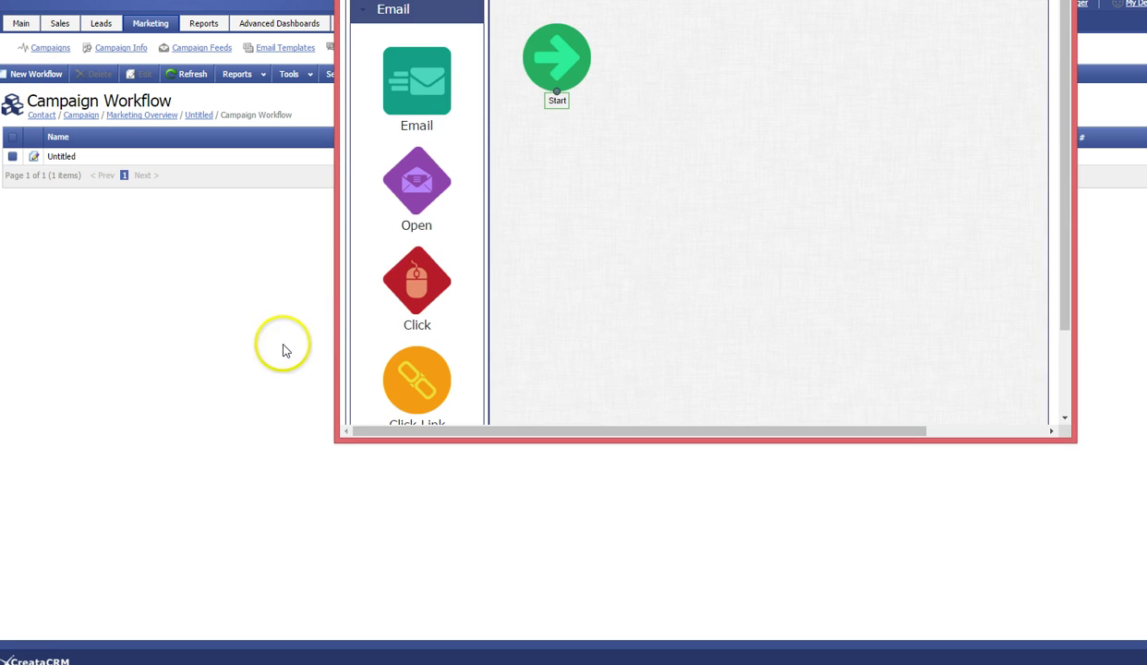
pyautogui.moveTo(560, 0); pyautogui.dragTo(454, 32)
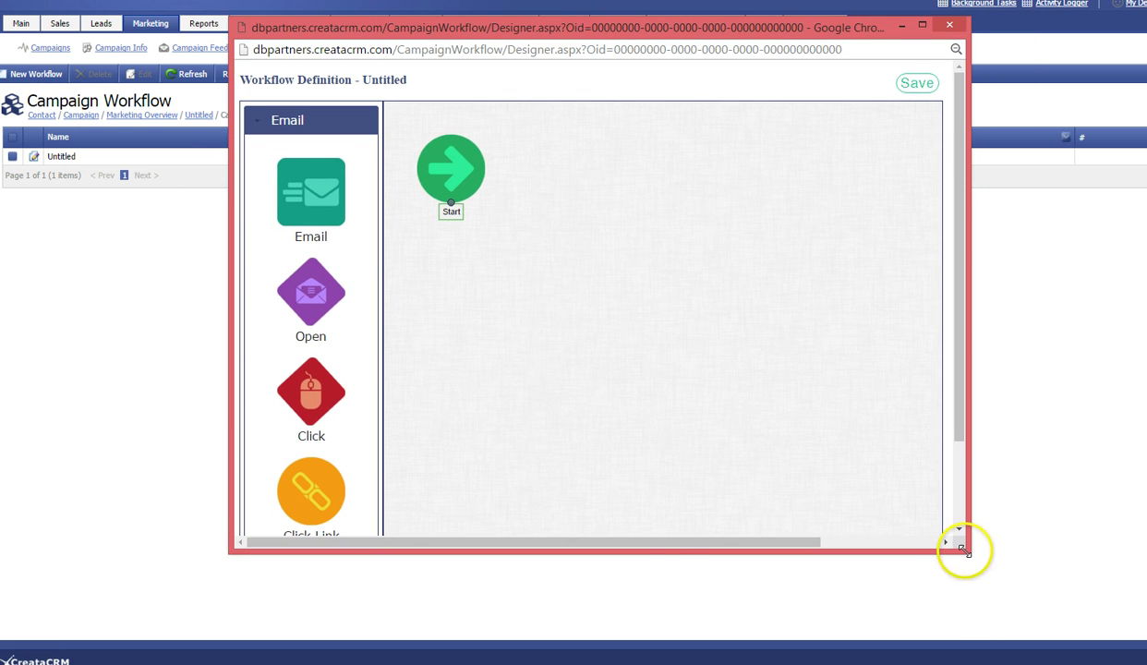
pyautogui.click(1018, 587)
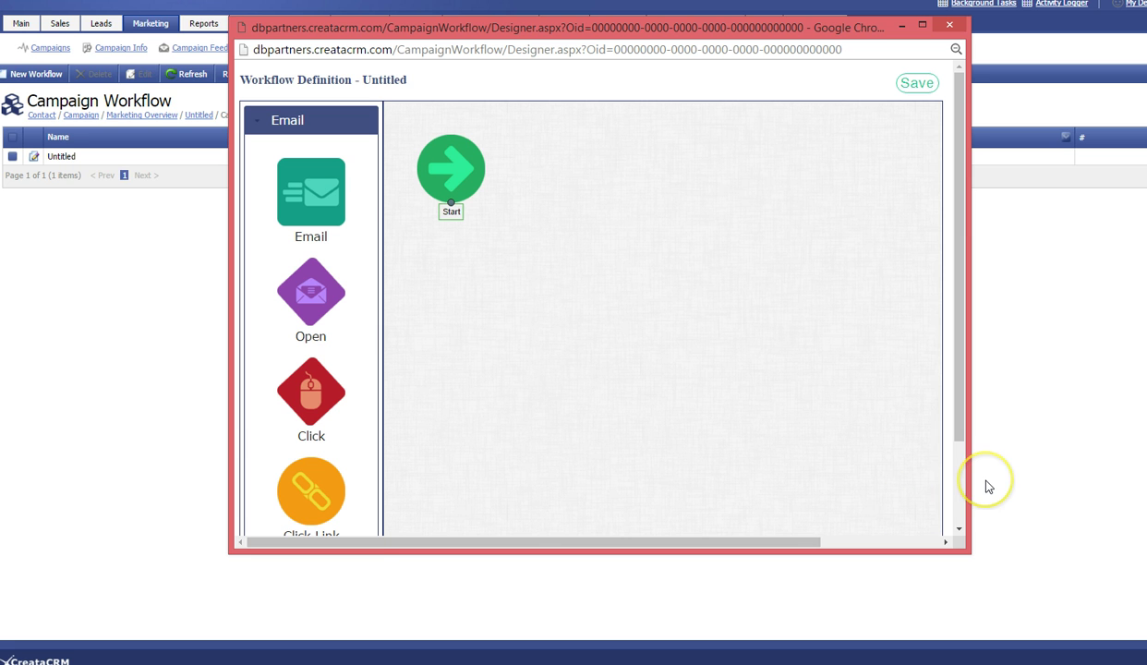
pyautogui.hotkey('ctrl', '-')
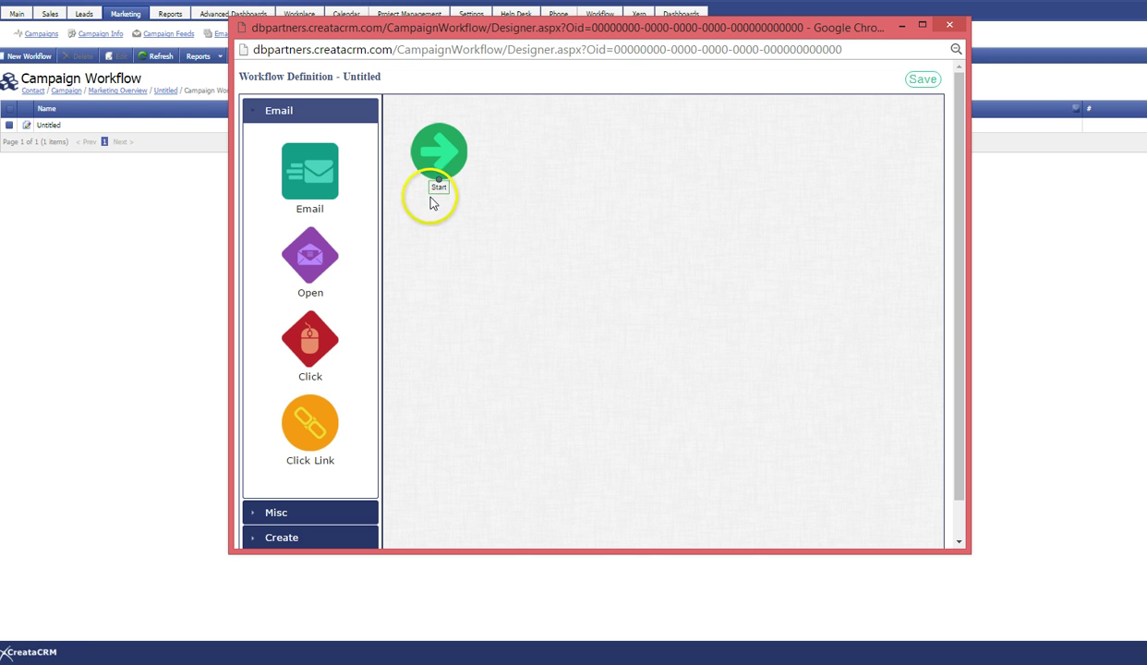
# Add an Email action to the workflow canvas, connect Start to it, and move it slightly lower.
pyautogui.moveTo(309, 169); pyautogui.dragTo(598, 166)
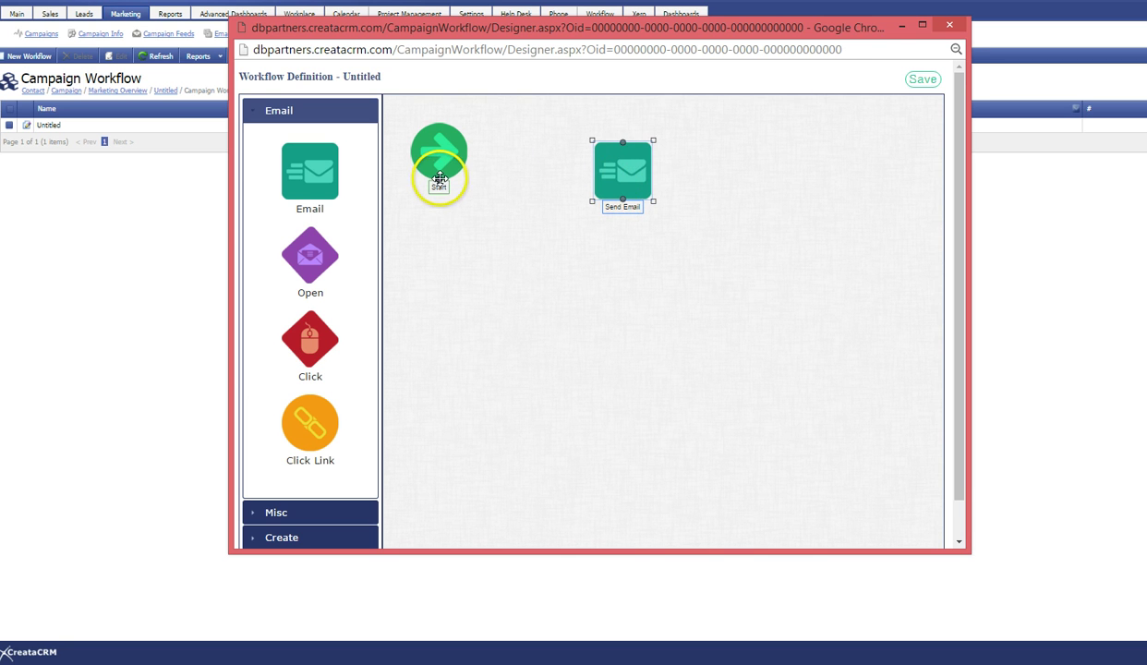
pyautogui.moveTo(439, 179); pyautogui.dragTo(622, 144)
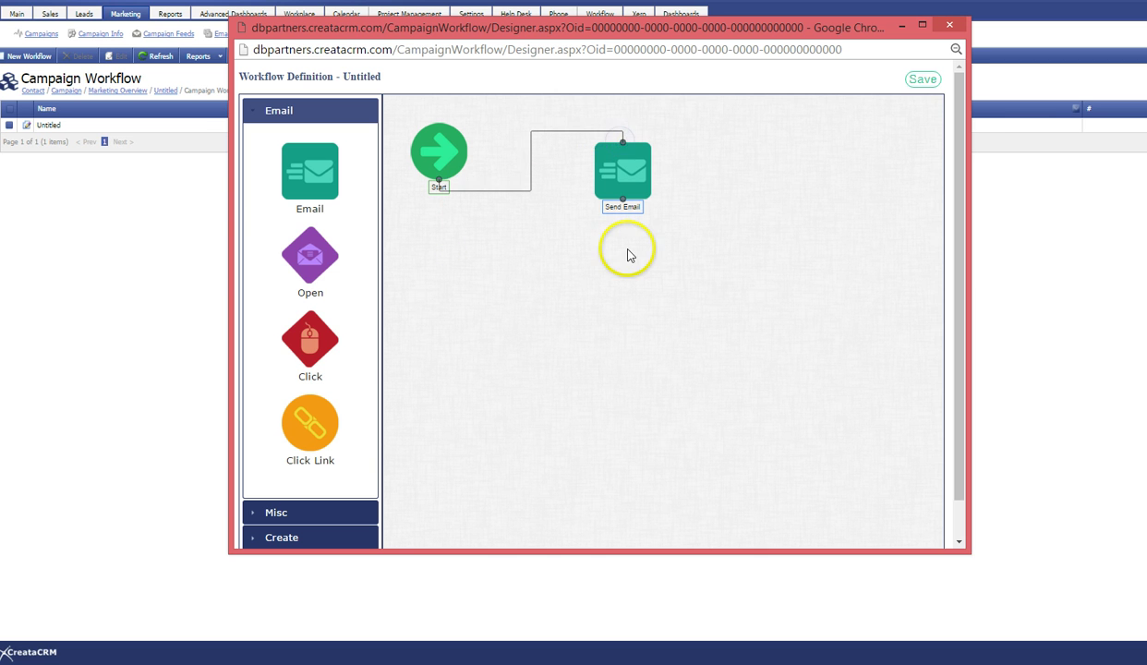
pyautogui.moveTo(620, 189); pyautogui.dragTo(636, 238)
# Open the settings of the Send Email action at a readable zoom level.
pyautogui.hotkey('ctrl', '-')
pyautogui.hotkey('ctrl', '-')
pyautogui.hotkey('ctrl', '-')
pyautogui.hotkey('ctrl', '-')
pyautogui.hotkey('ctrl', '-')
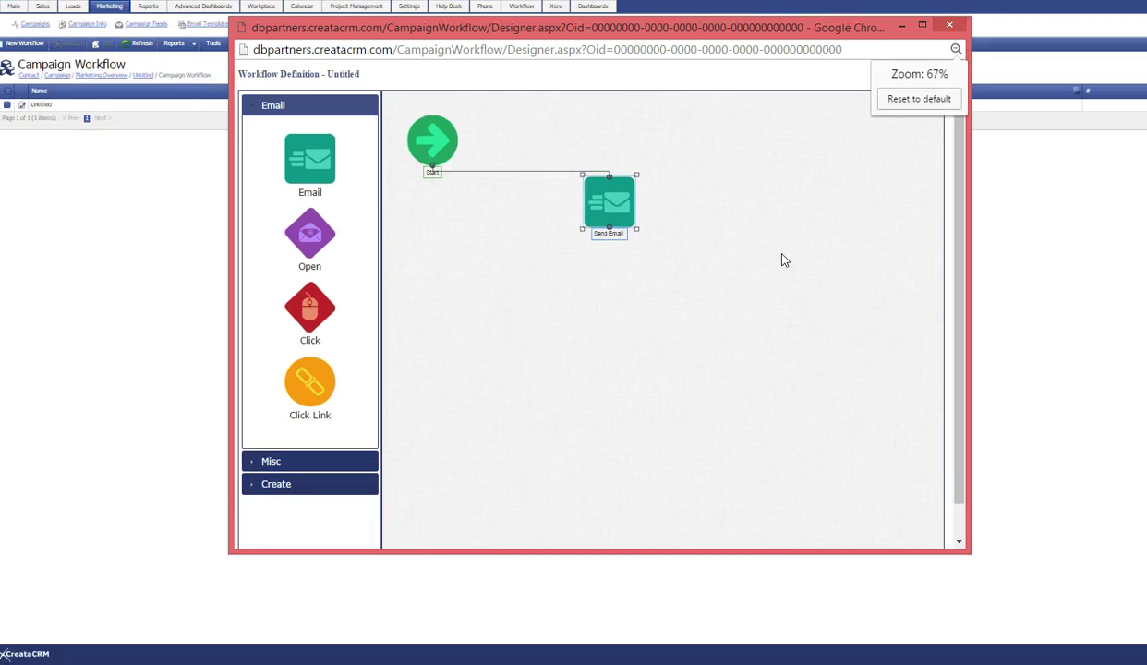
pyautogui.moveTo(699, 34); pyautogui.dragTo(690, 55)
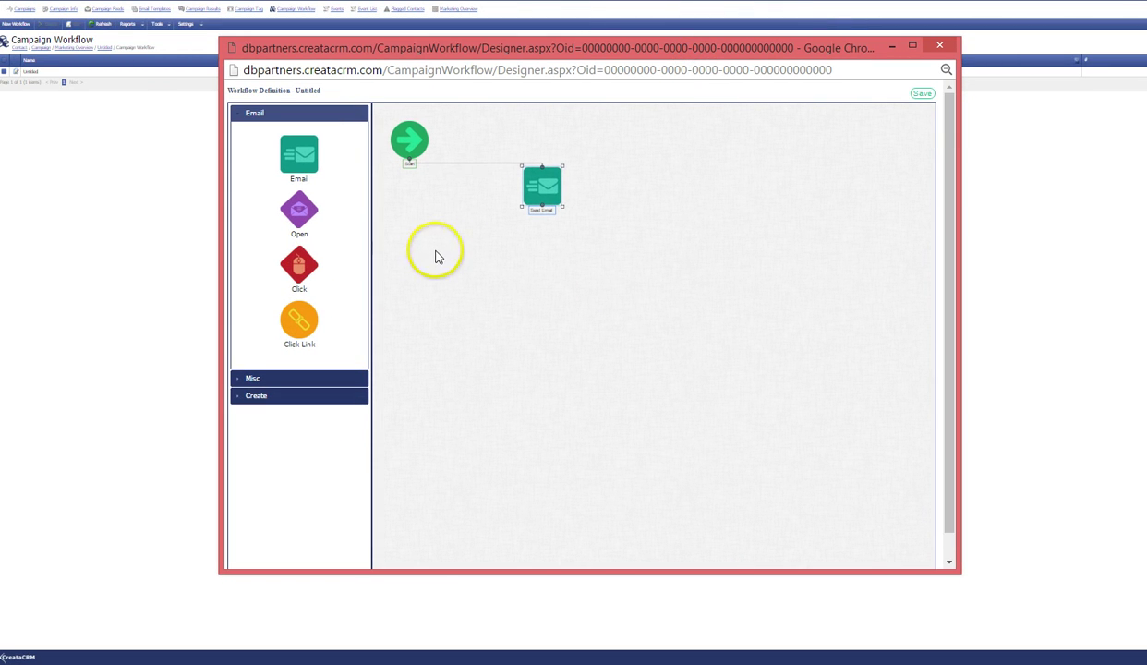
pyautogui.doubleClick(546, 187)
pyautogui.hotkey('ctrl', '+')
pyautogui.hotkey('ctrl', '+')
pyautogui.hotkey('ctrl', '+')
pyautogui.click(316, 210)
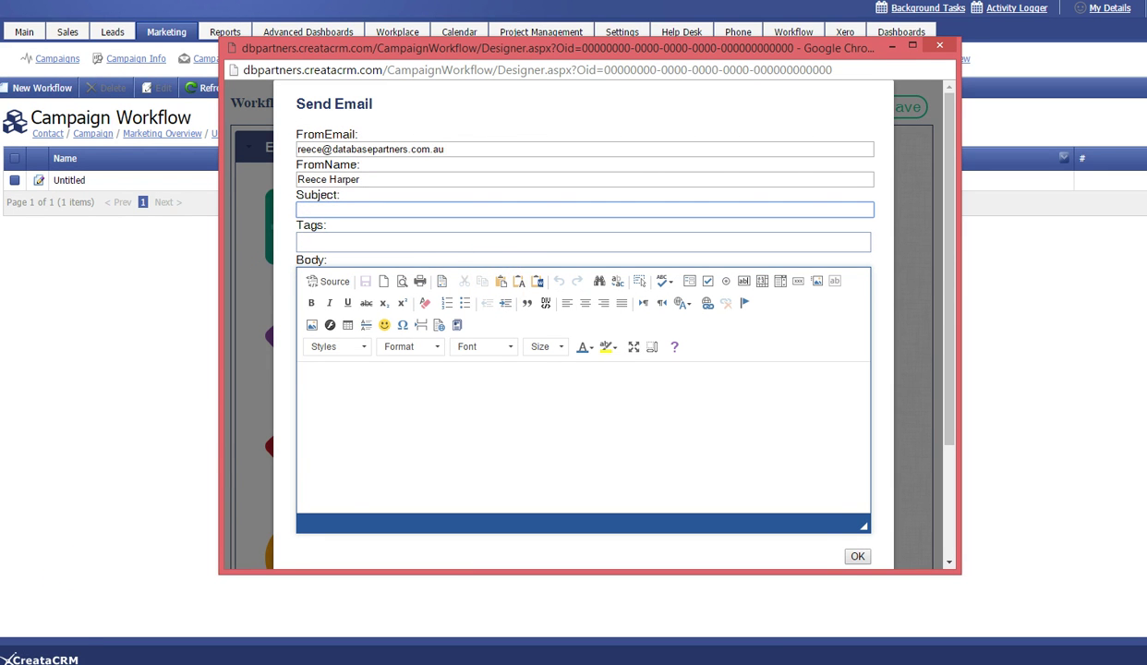
# Load the email template "Warm Fuzzy Email TEST DRIVE - 10/3/16" into the email body and review its content.
pyautogui.click(481, 349)
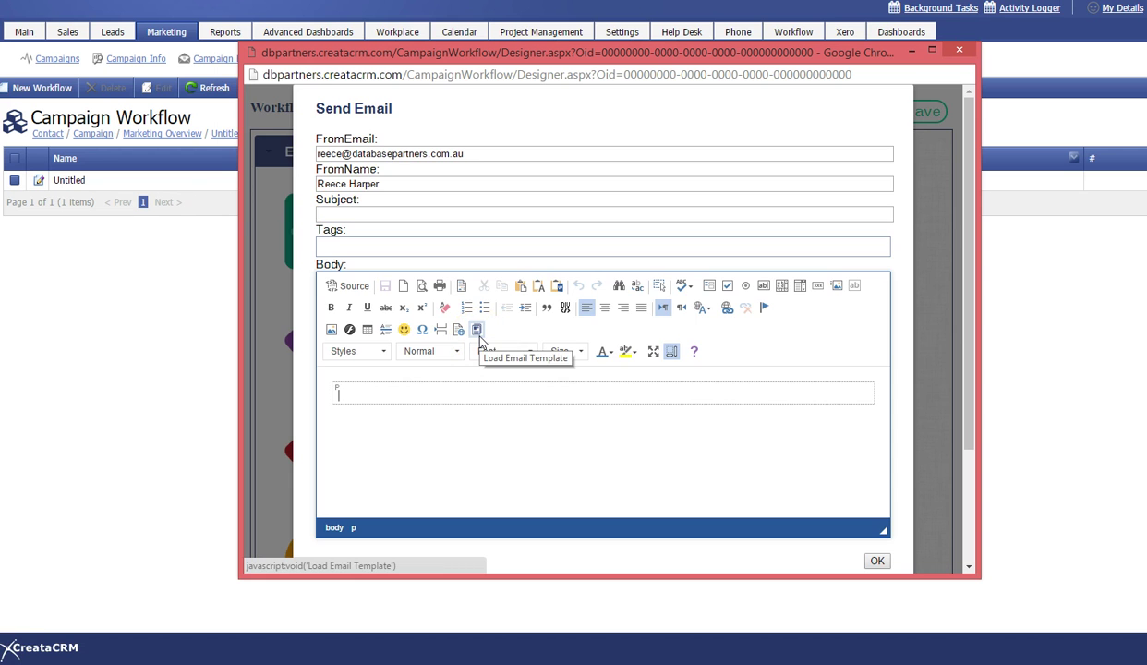
pyautogui.click(479, 334)
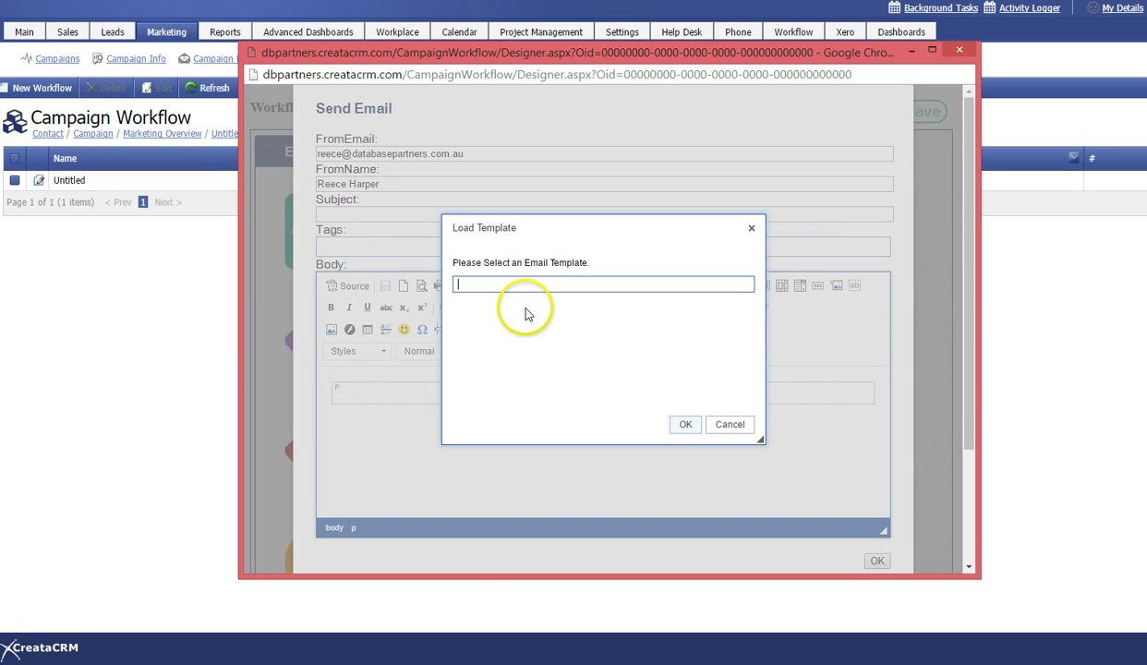
pyautogui.write('warm')
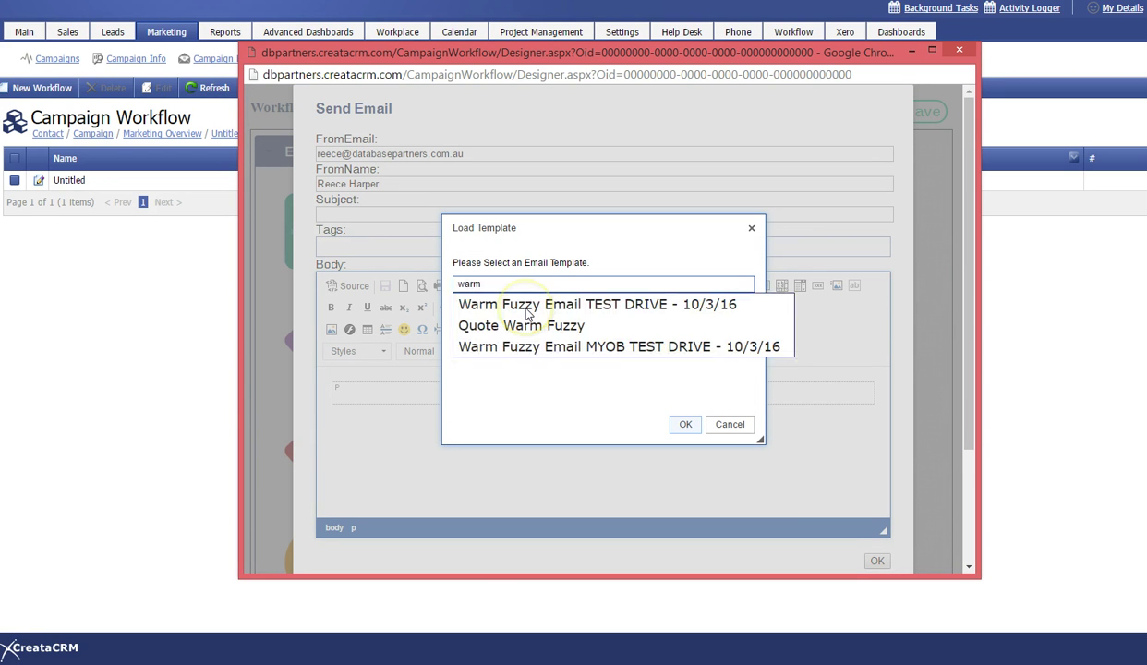
pyautogui.click(528, 309)
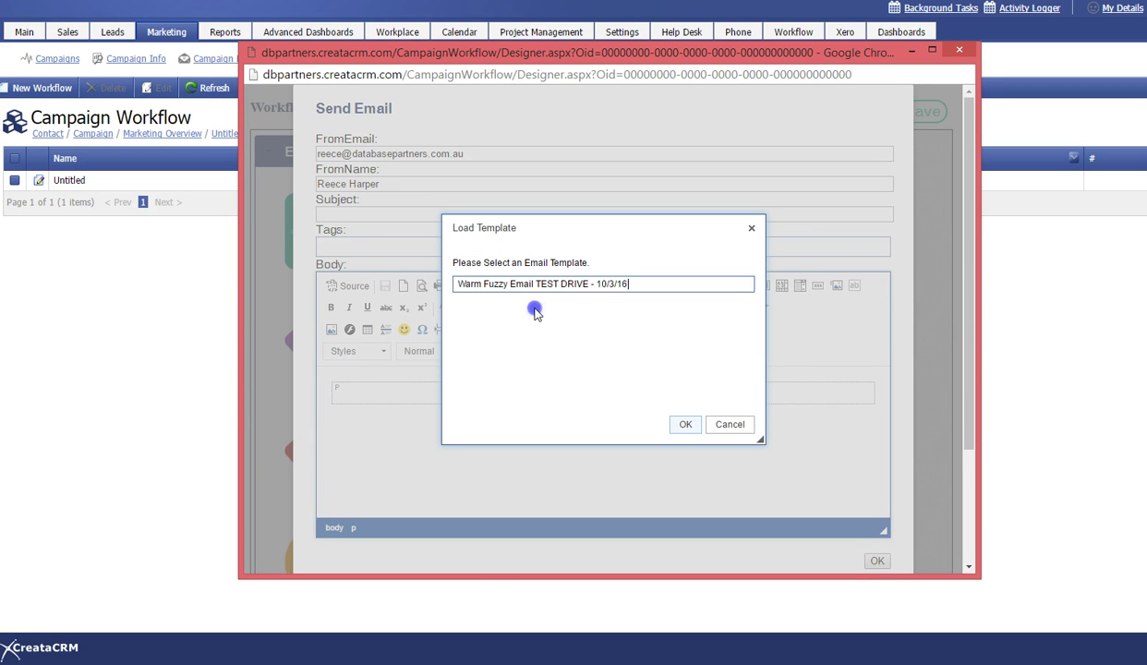
pyautogui.click(688, 426)
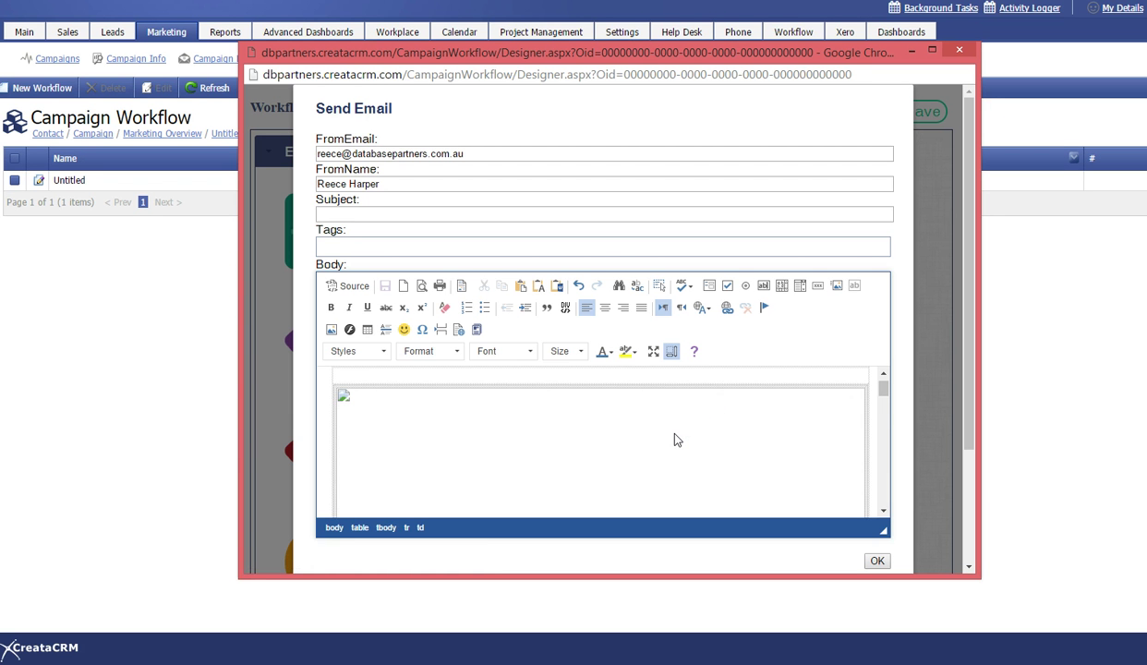
pyautogui.scroll(-10, 674, 438)
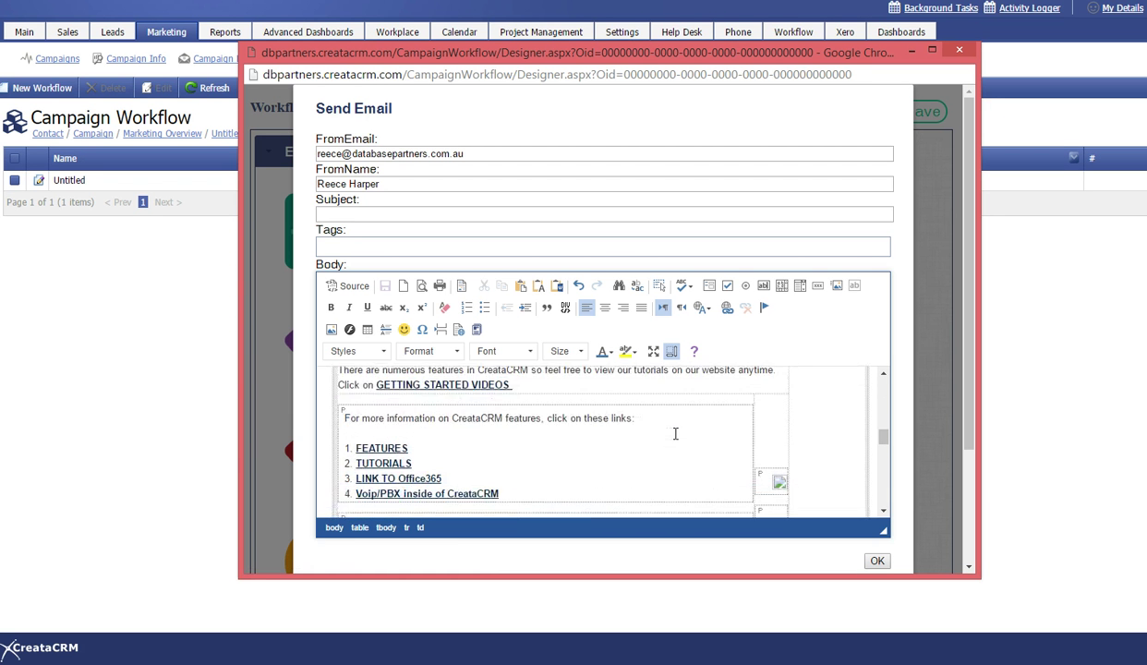
pyautogui.scroll(-3, 676, 433)
pyautogui.scroll(6, 673, 430)
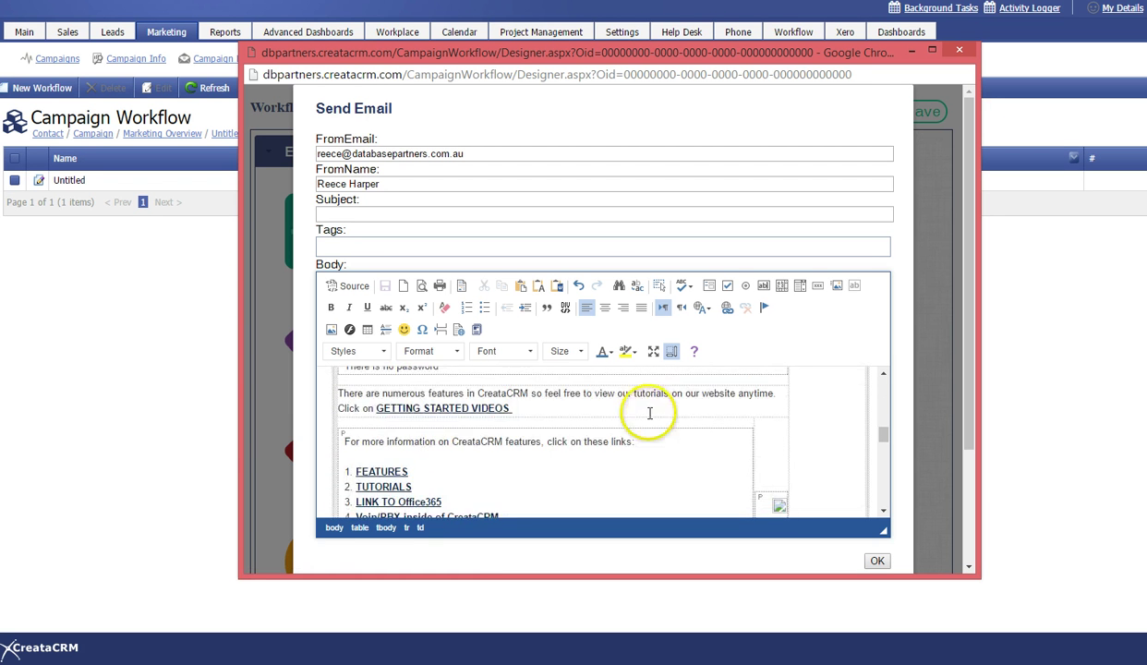
# Tag the email with Cebit and MYOB, enter the subject "Hi There", and confirm the Send Email settings.
pyautogui.click(348, 244)
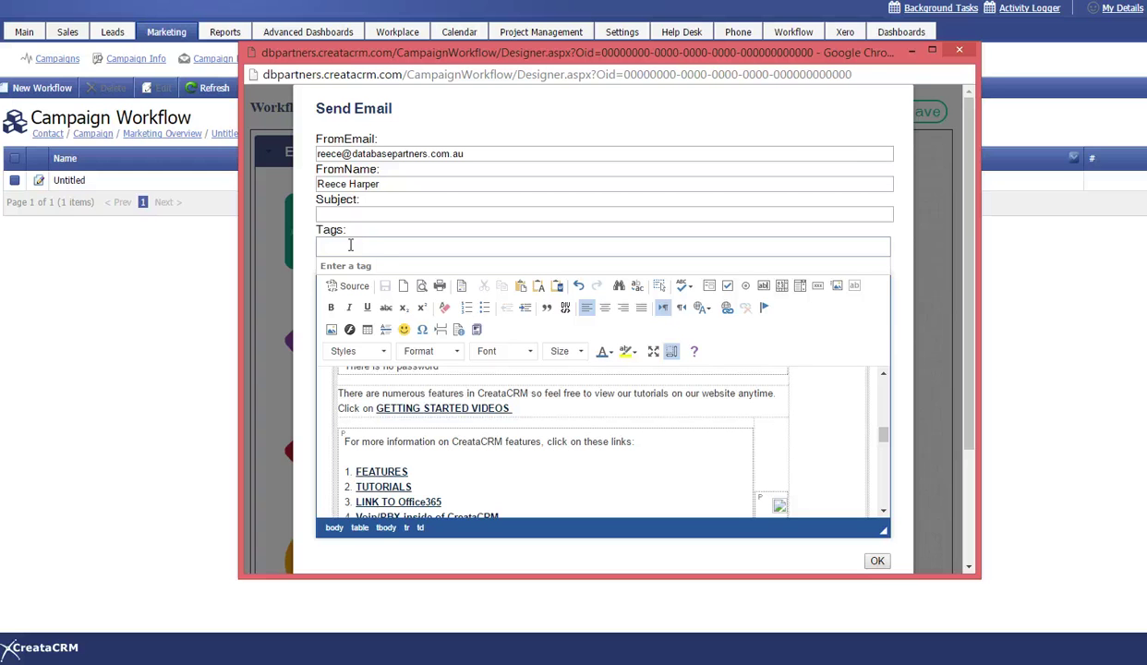
pyautogui.write('cebi')
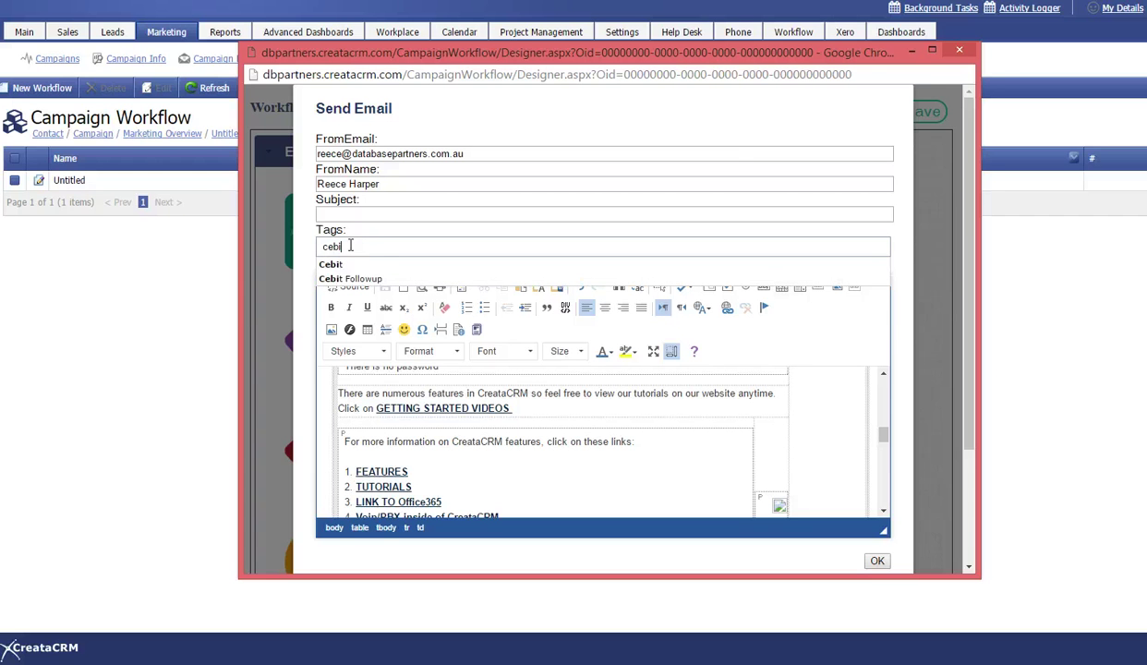
pyautogui.press('Down')
pyautogui.press('Return')
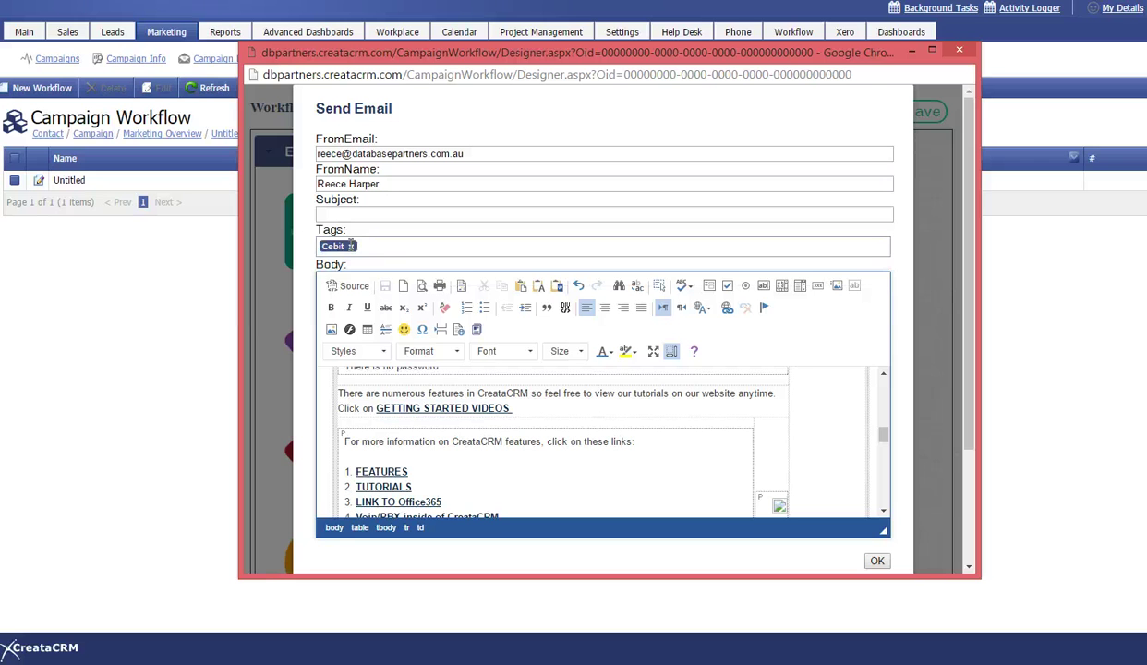
pyautogui.write('my')
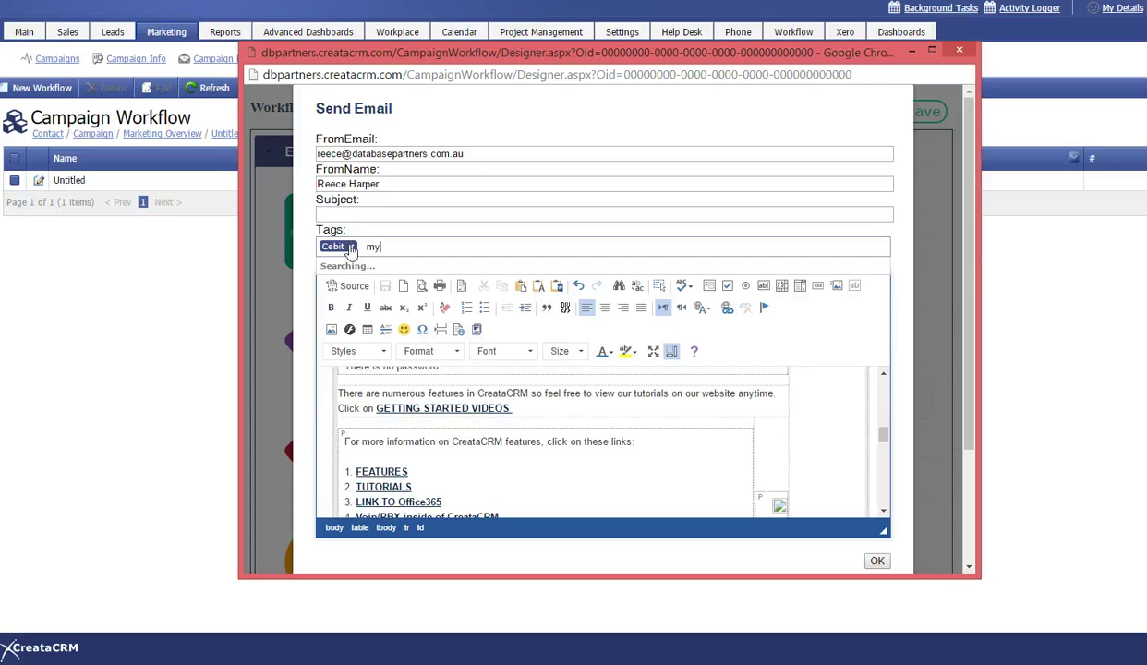
pyautogui.press('Down')
pyautogui.press('Return')
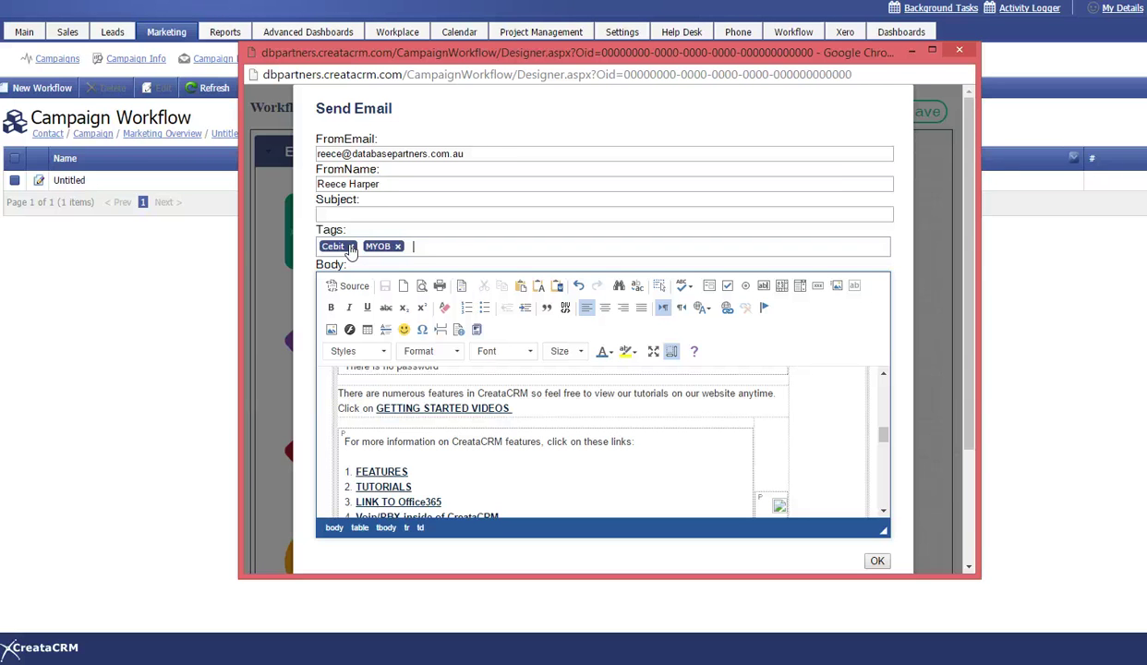
pyautogui.click(337, 214)
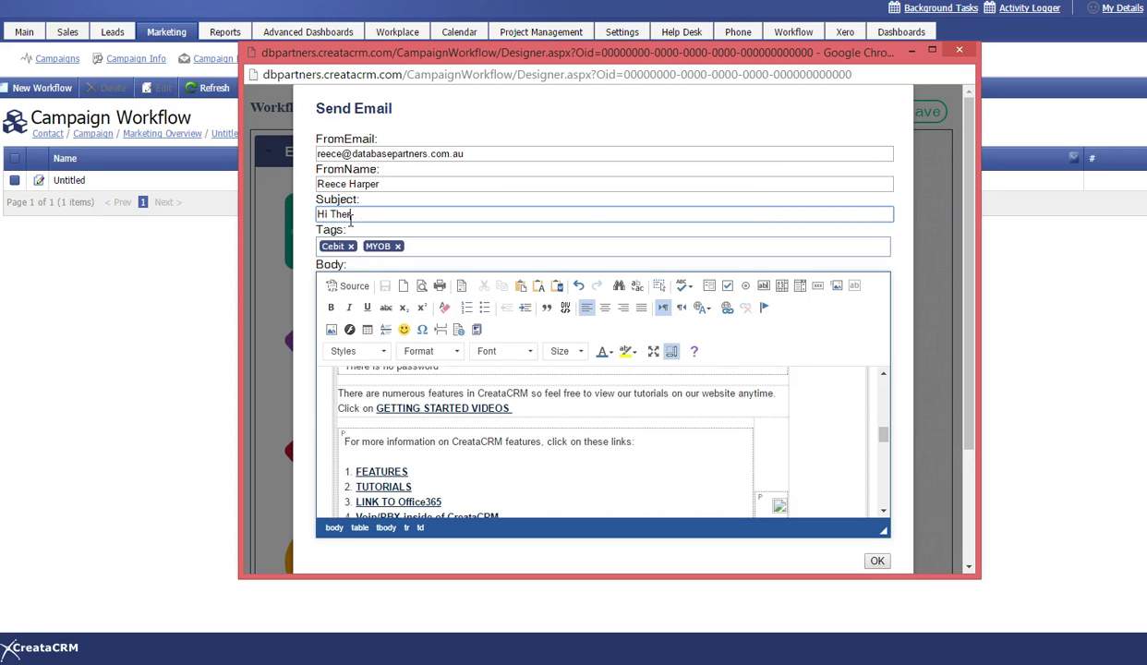
pyautogui.click(878, 561)
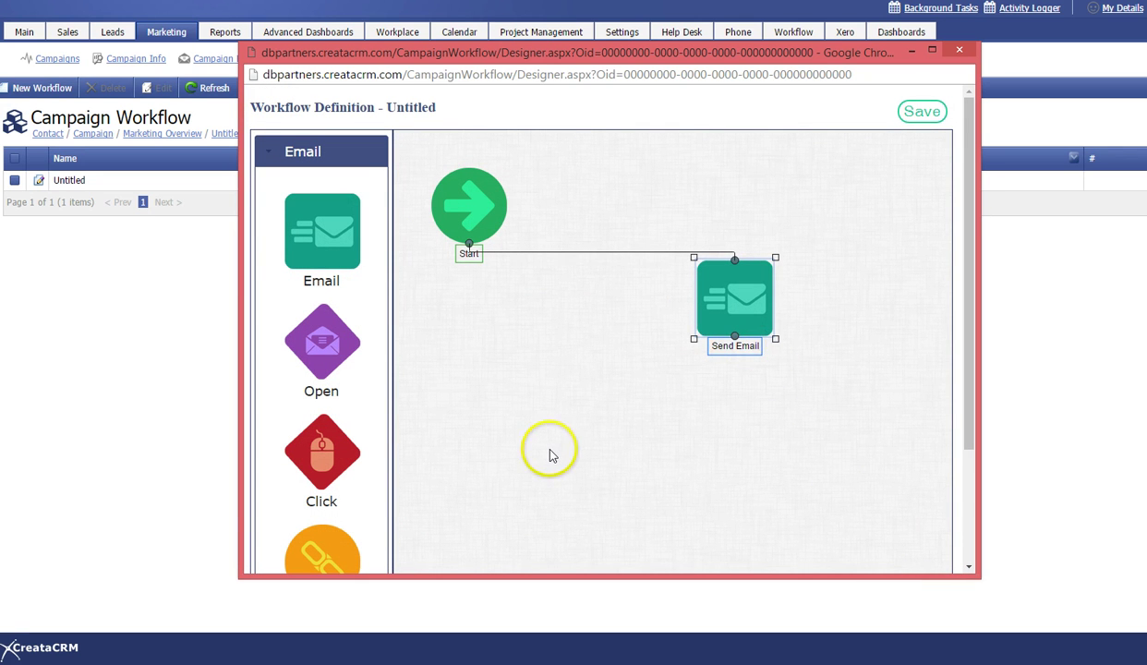
# Examine which workflow actions the Email, Misc and Create groups offer.
pyautogui.scroll(-1, 551, 454)
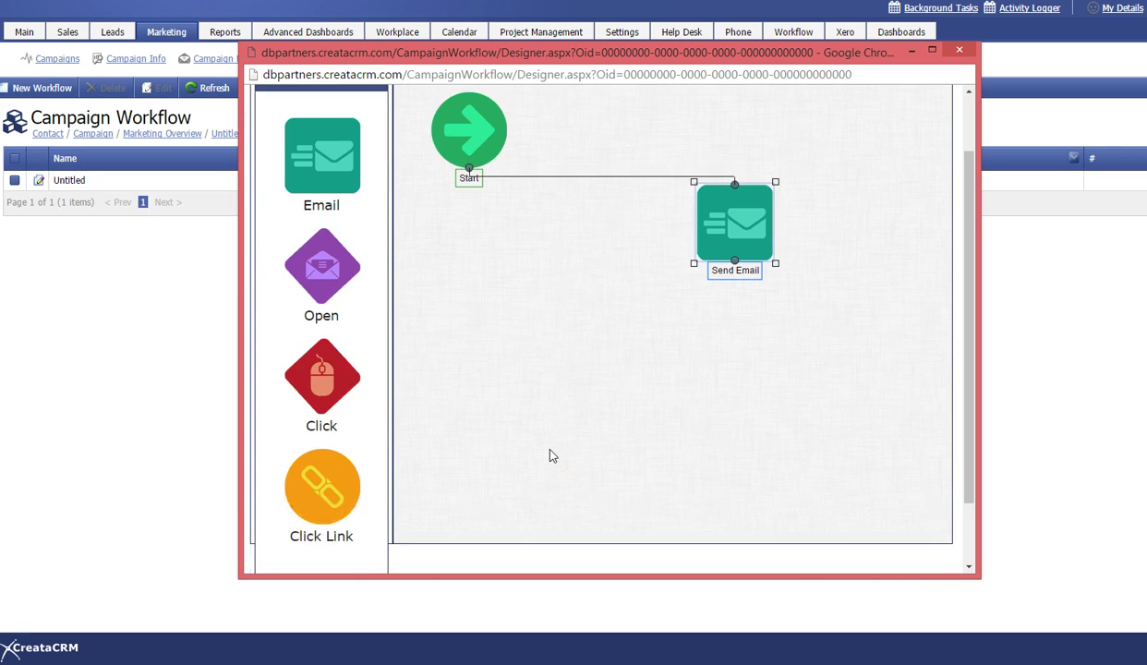
pyautogui.scroll(1, 551, 454)
pyautogui.scroll(-2, 552, 455)
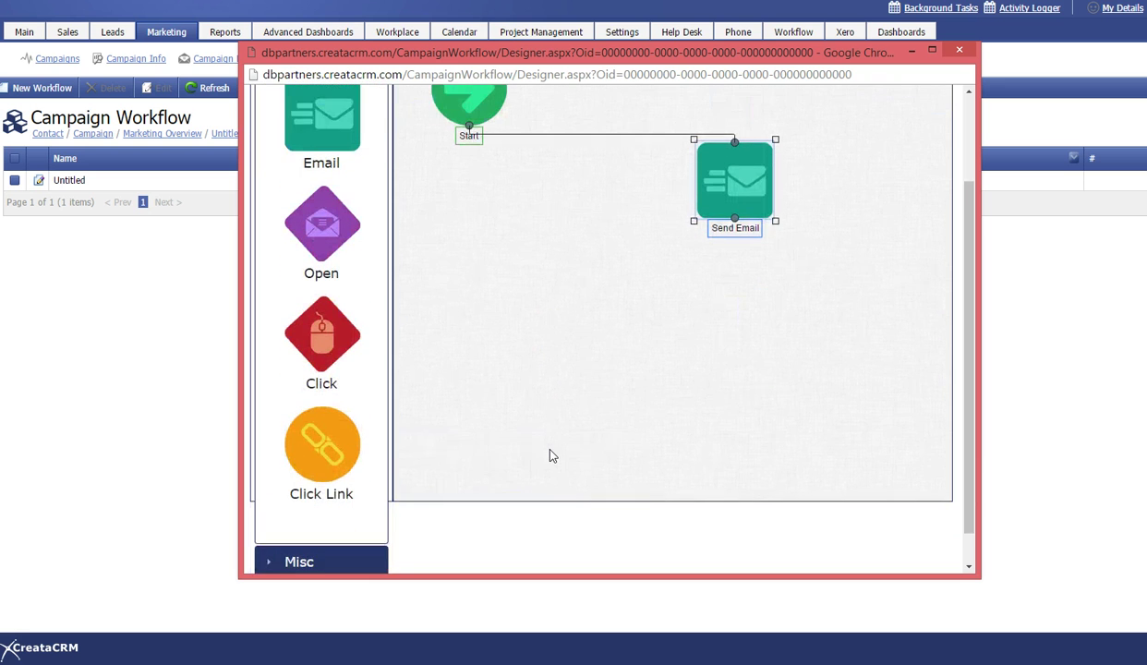
pyautogui.click(382, 519)
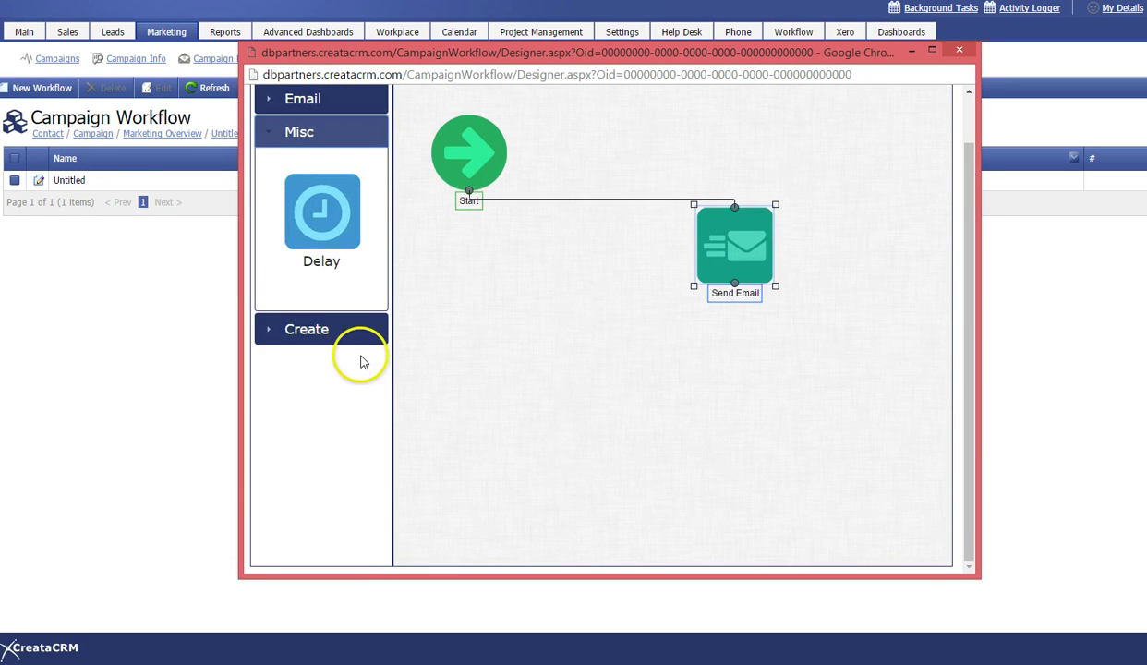
pyautogui.click(352, 334)
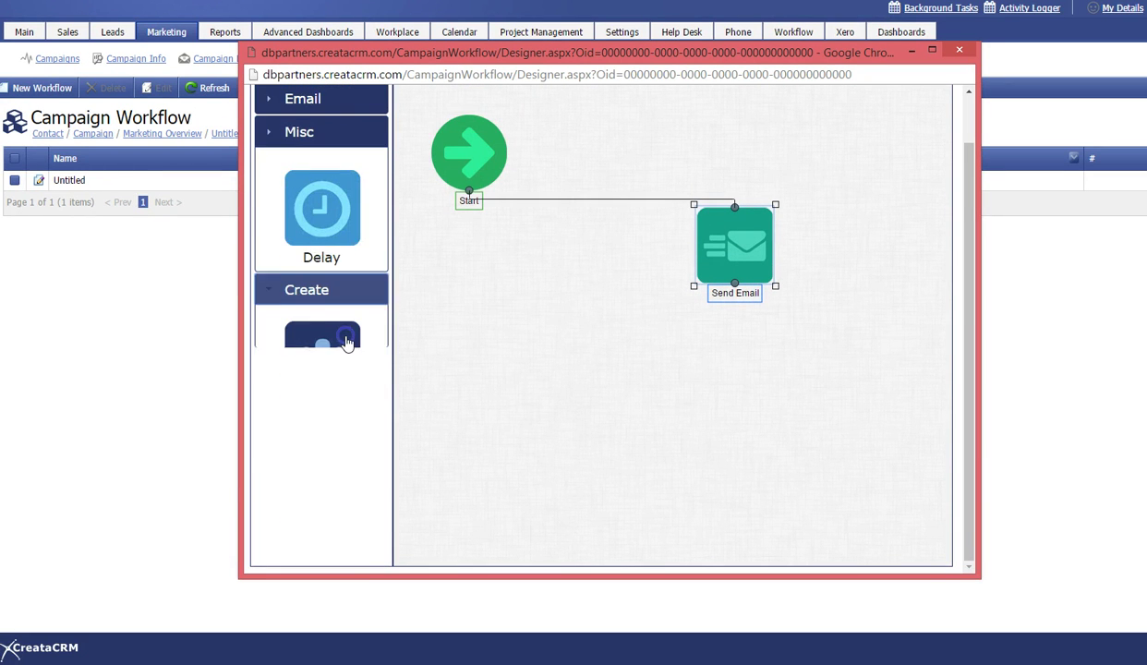
pyautogui.click(352, 144)
pyautogui.click(296, 102)
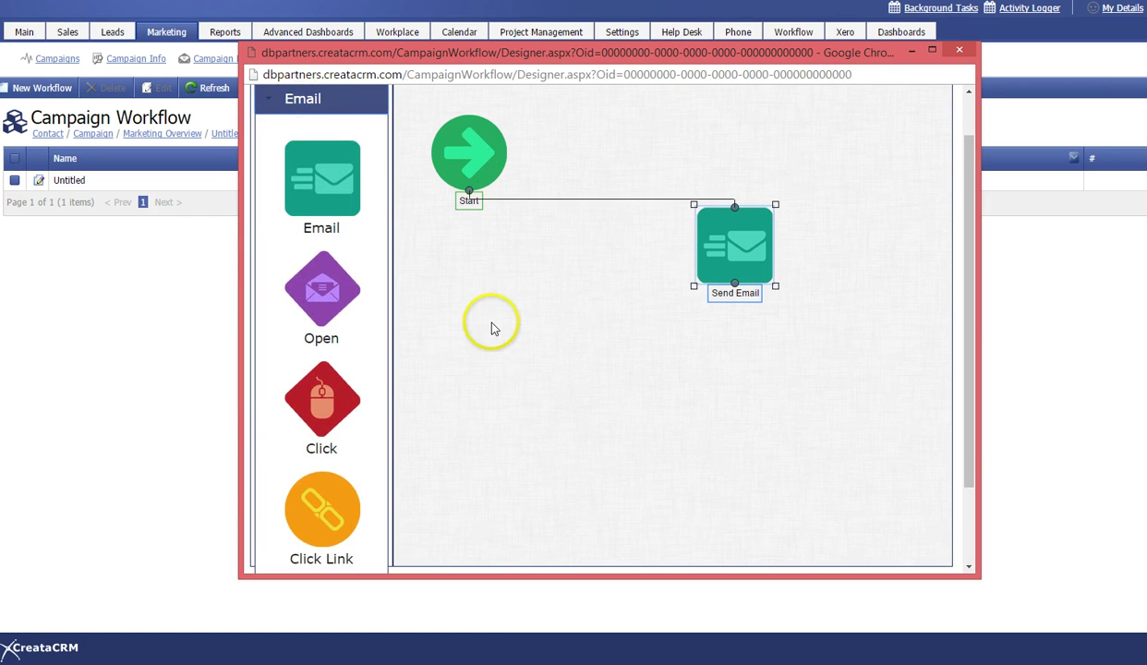
pyautogui.scroll(-2, 490, 328)
pyautogui.scroll(4, 487, 329)
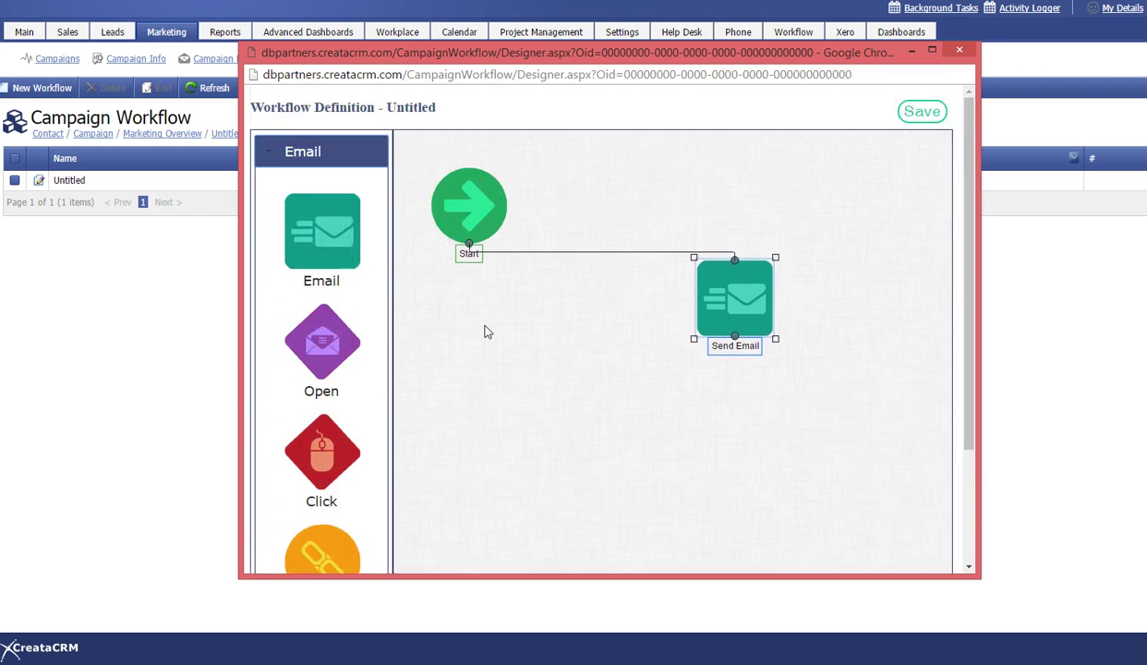
# Add a Delay action from the Misc group below Send Email and connect Send Email to it.
pyautogui.scroll(-2, 487, 331)
pyautogui.click(358, 520)
pyautogui.scroll(2, 476, 311)
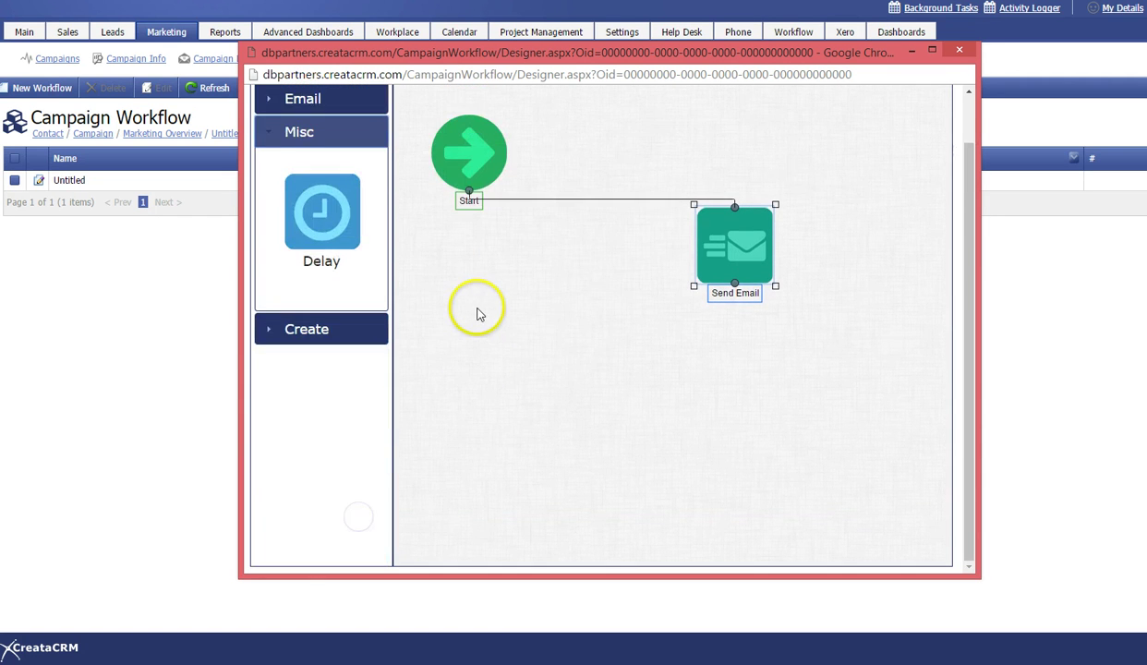
pyautogui.moveTo(328, 222); pyautogui.dragTo(736, 386)
pyautogui.moveTo(734, 283); pyautogui.dragTo(769, 389)
# Set the Delay action after Send Email to 7 days and confirm its settings.
pyautogui.click(766, 424)
pyautogui.doubleClick(767, 423)
pyautogui.moveTo(492, 290)
pyautogui.mouseDown()
pyautogui.moveTo(513, 293)
pyautogui.moveTo(501, 296)
pyautogui.mouseUp()
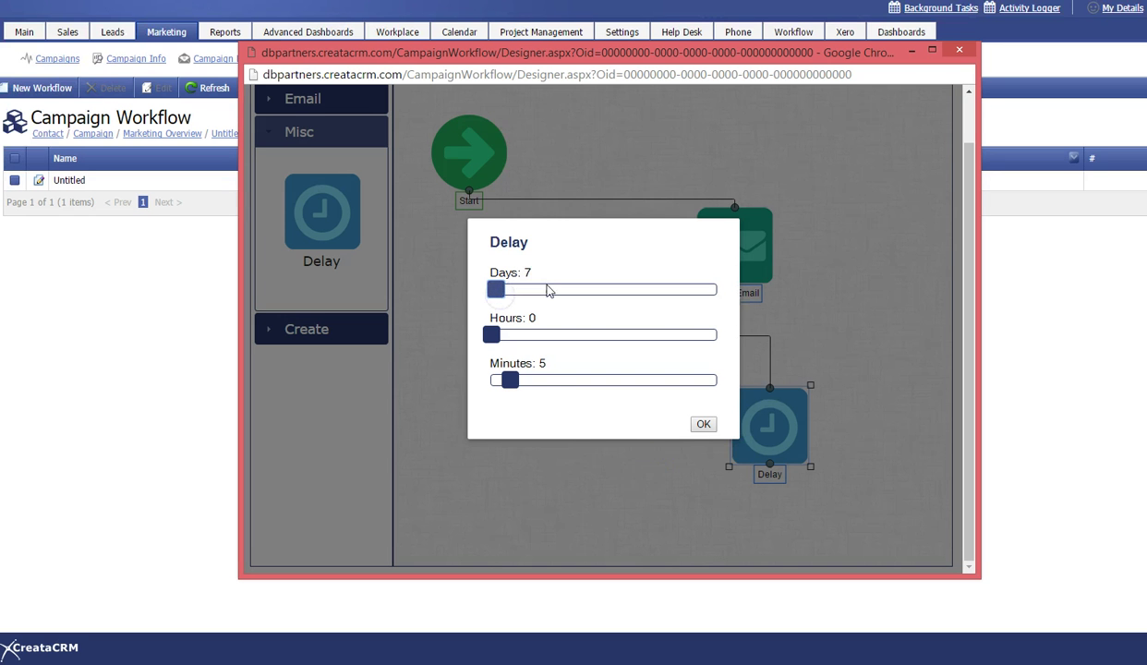
pyautogui.click(703, 424)
# Rearrange the workflow so Send Email and Delay sit side by side in a row with Start.
pyautogui.moveTo(753, 434); pyautogui.dragTo(811, 269)
pyautogui.moveTo(683, 244); pyautogui.dragTo(589, 170)
pyautogui.click(788, 262)
pyautogui.moveTo(818, 259); pyautogui.dragTo(713, 185)
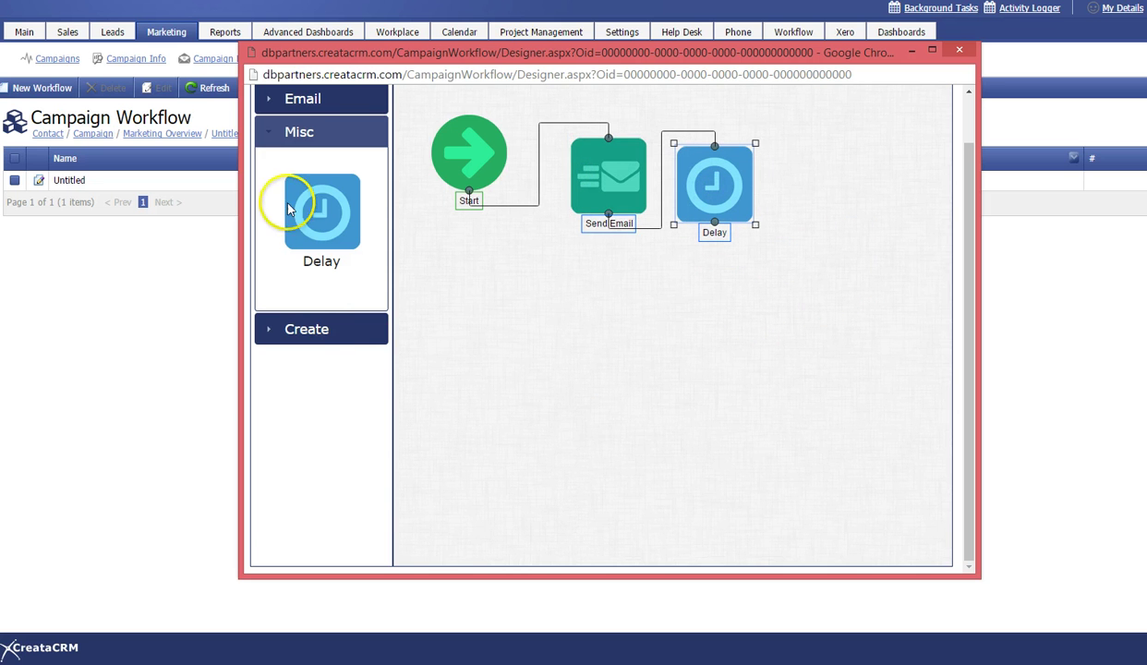
# Add a second Send Email action, connect the Delay to it, and place it below the Delay.
pyautogui.click(307, 104)
pyautogui.moveTo(315, 195); pyautogui.dragTo(845, 231)
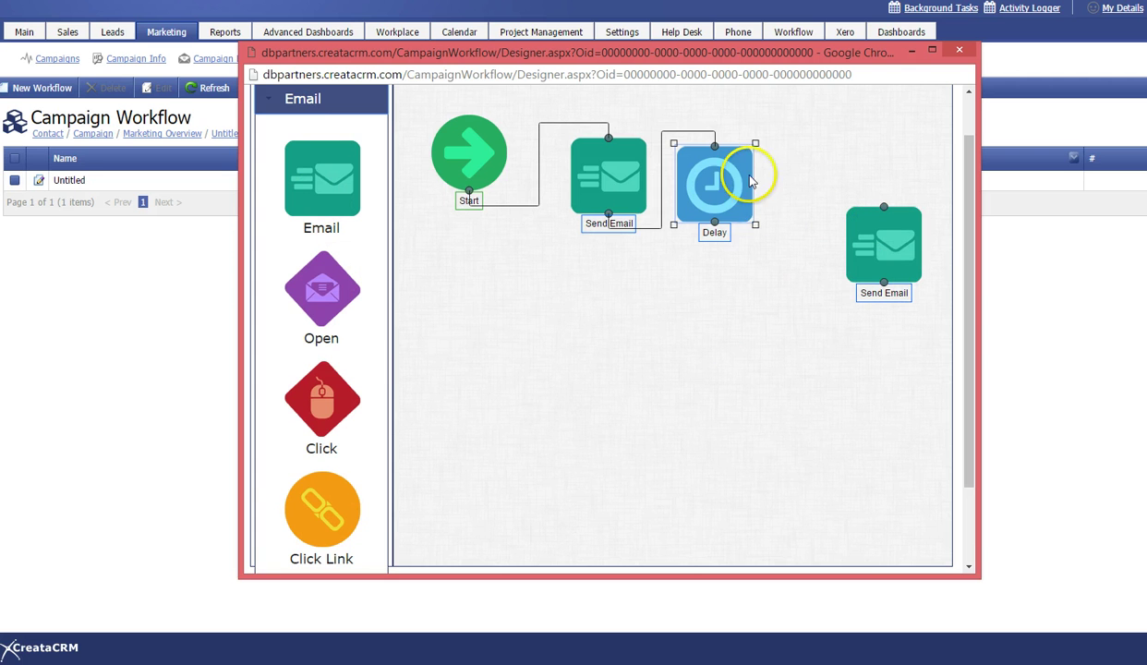
pyautogui.moveTo(716, 220); pyautogui.dragTo(792, 260)
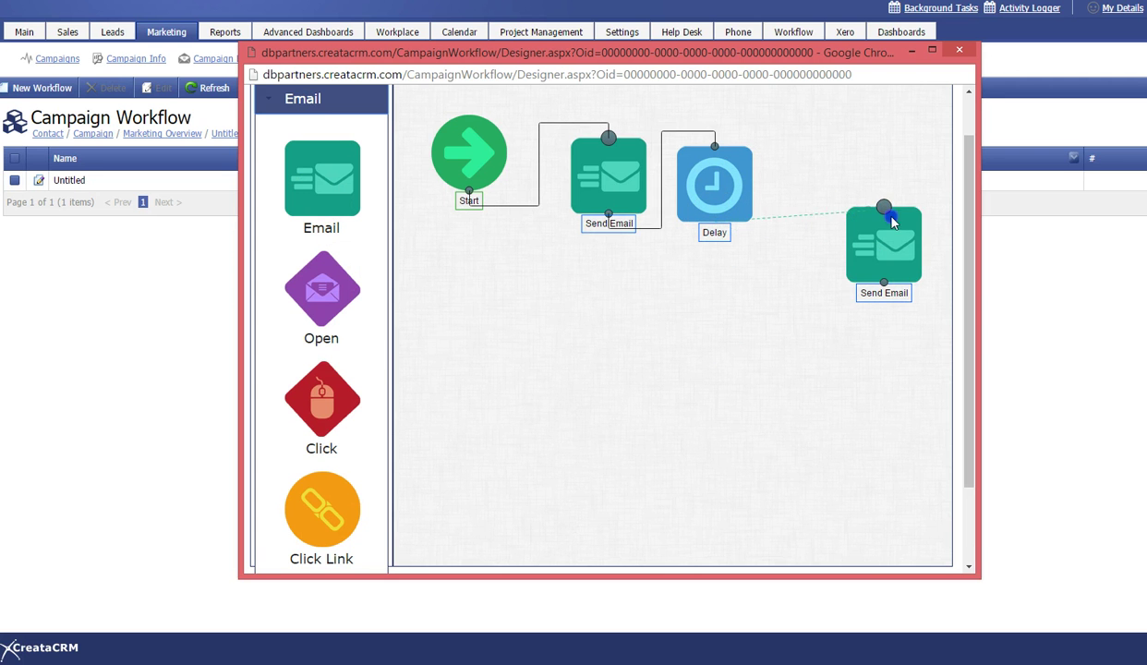
pyautogui.moveTo(884, 209); pyautogui.dragTo(884, 210)
pyautogui.moveTo(875, 257); pyautogui.dragTo(692, 336)
# Load the first email template matching "ceb" into the body of the second Send Email action.
pyautogui.doubleClick(692, 336)
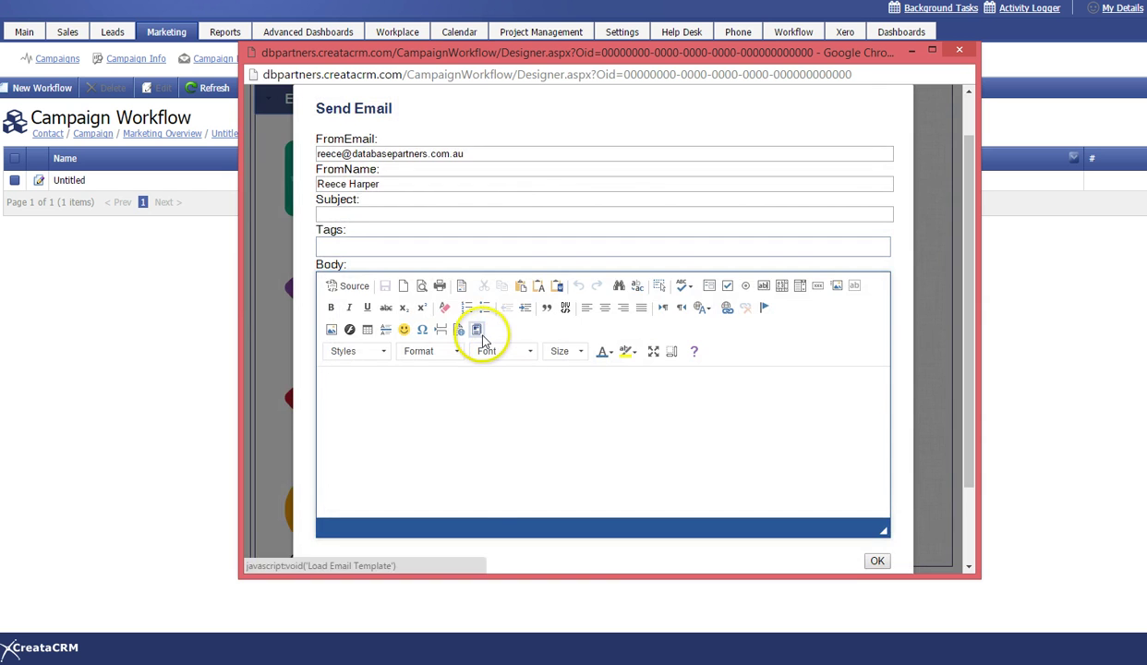
pyautogui.click(480, 331)
pyautogui.click(560, 285)
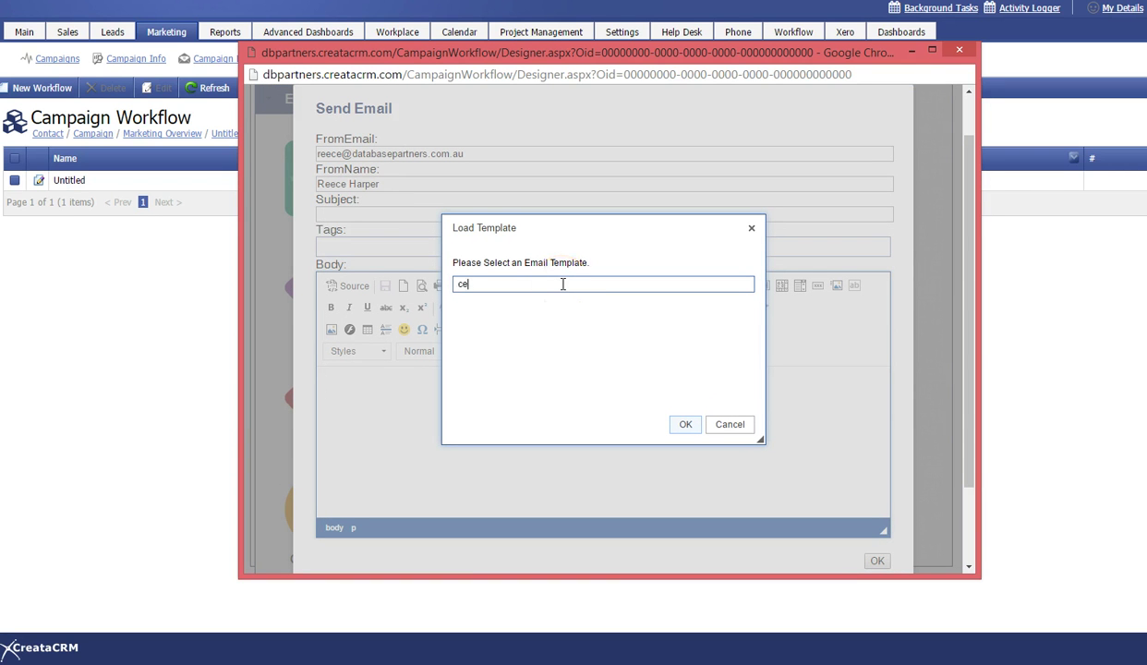
pyautogui.write('ceb')
pyautogui.press('Down')
pyautogui.press('Return')
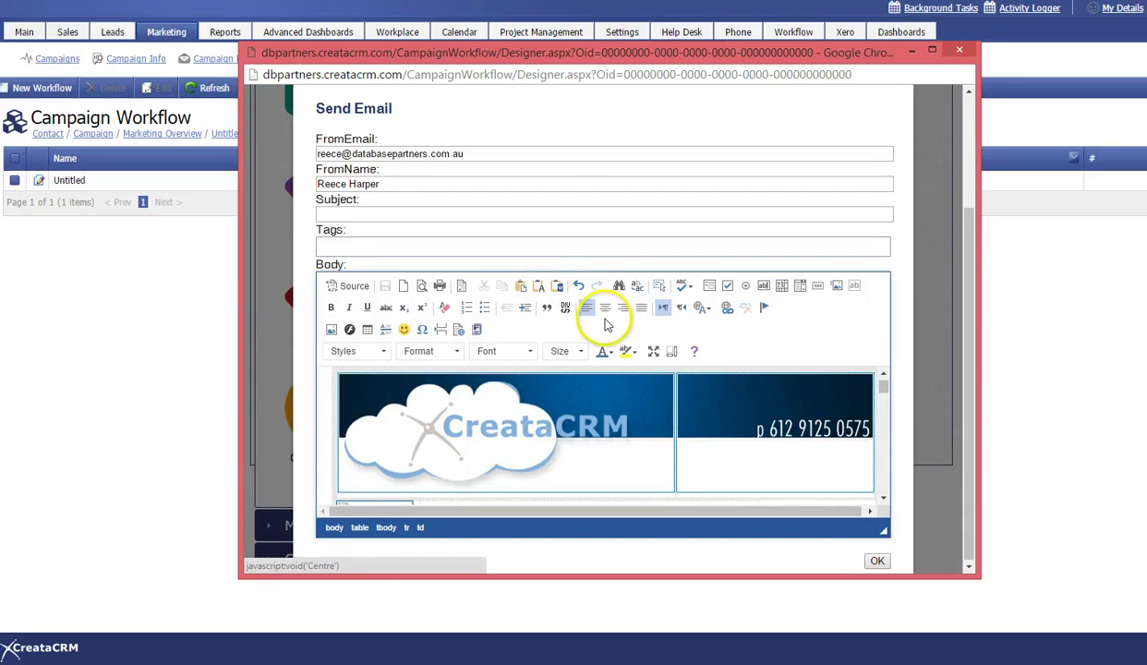
# Tag the second email with Cebit, enter the subject "2nd Email", and confirm the Send Email settings.
pyautogui.click(376, 248)
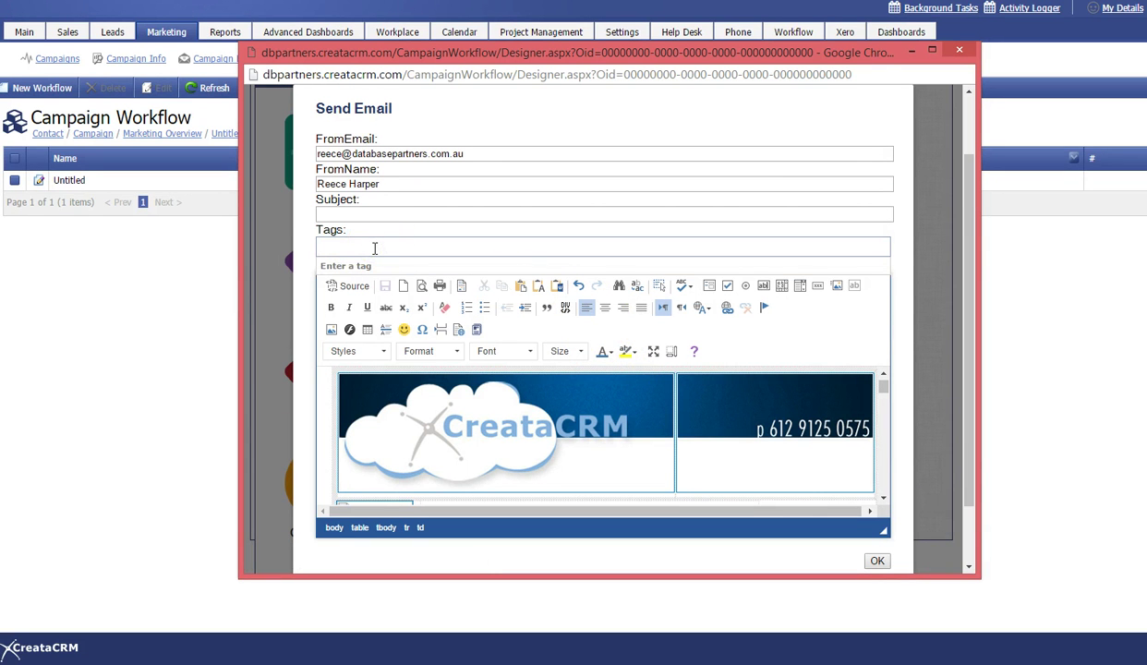
pyautogui.write('ceb')
pyautogui.press('Down')
pyautogui.press('Return')
pyautogui.click(379, 216)
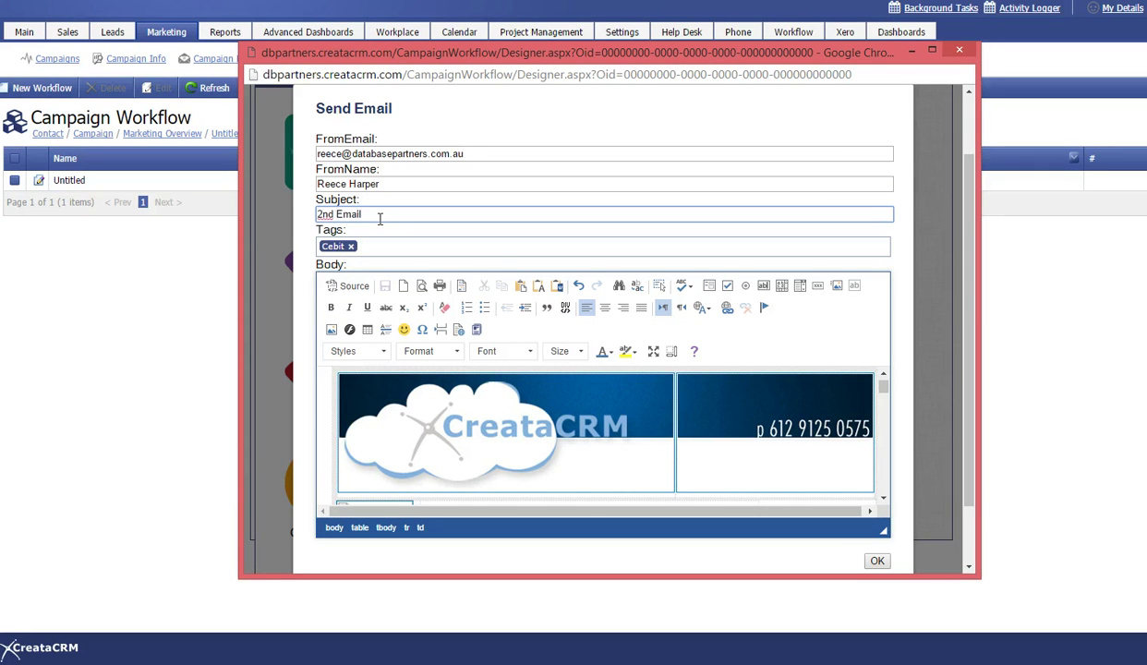
pyautogui.click(878, 560)
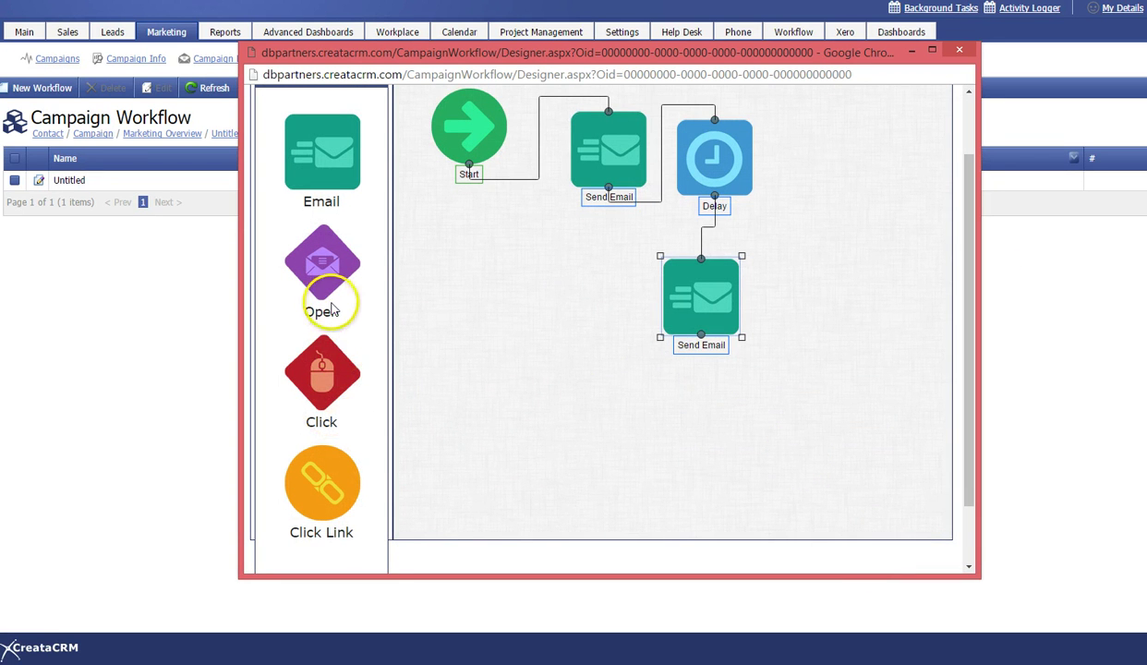
# Add an Open condition below the second Send Email and connect that email to it.
pyautogui.moveTo(317, 274); pyautogui.dragTo(656, 457)
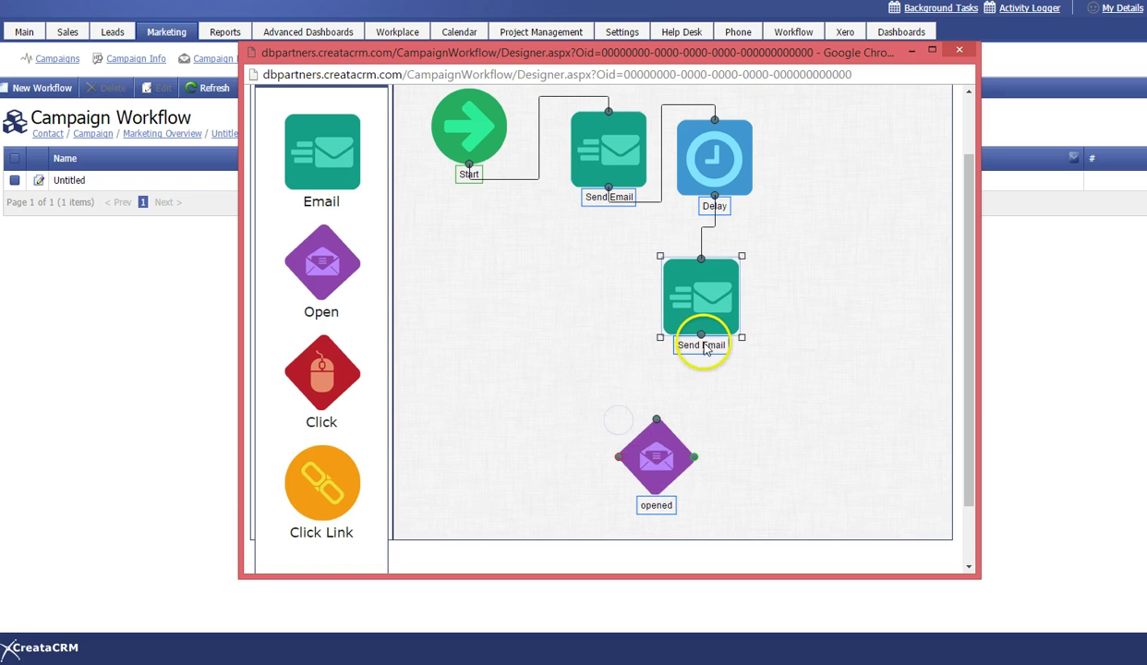
pyautogui.moveTo(697, 334); pyautogui.dragTo(675, 367)
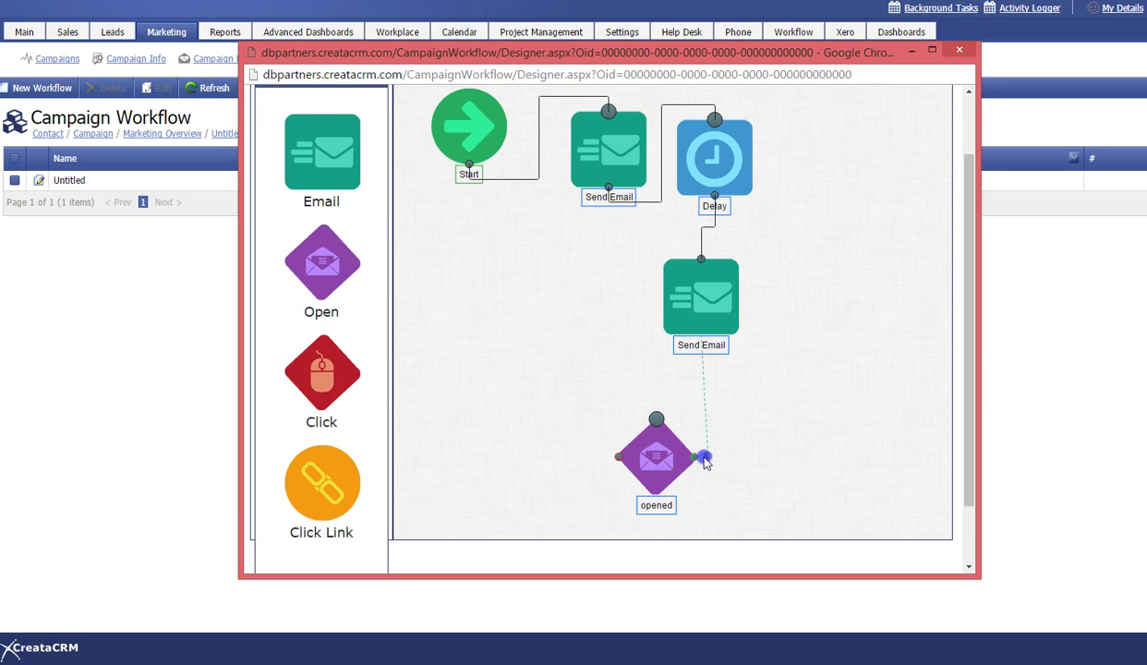
pyautogui.moveTo(656, 418); pyautogui.dragTo(588, 411)
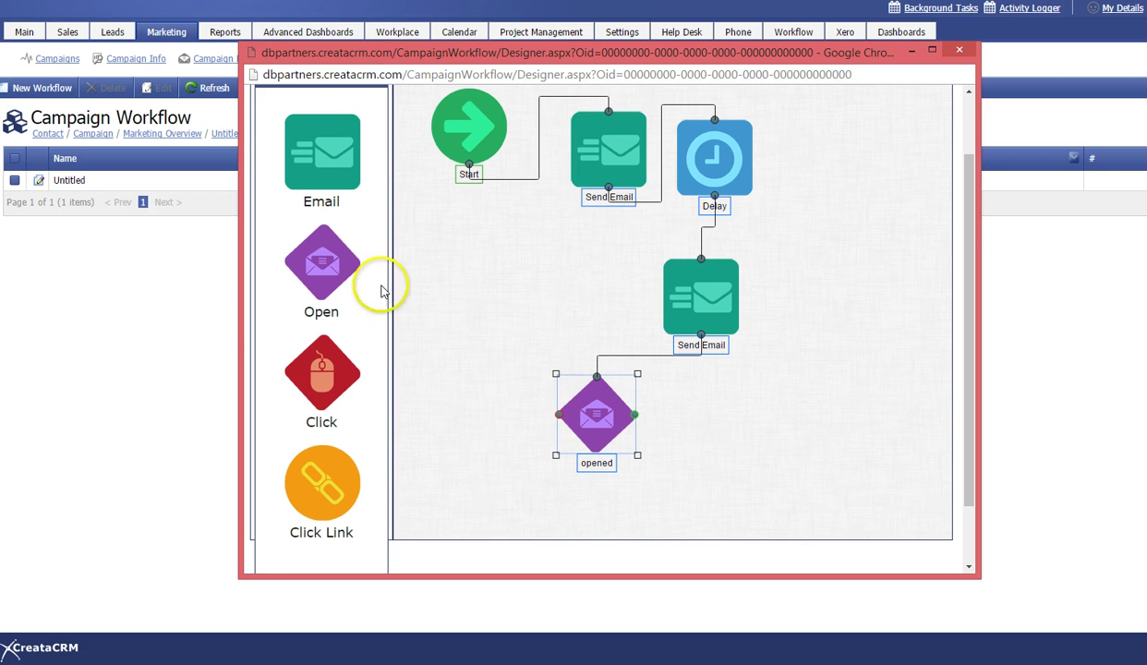
# Add an Add To Group action from the Create group and connect the Open condition's green output to it.
pyautogui.scroll(-2, 342, 360)
pyautogui.click(324, 550)
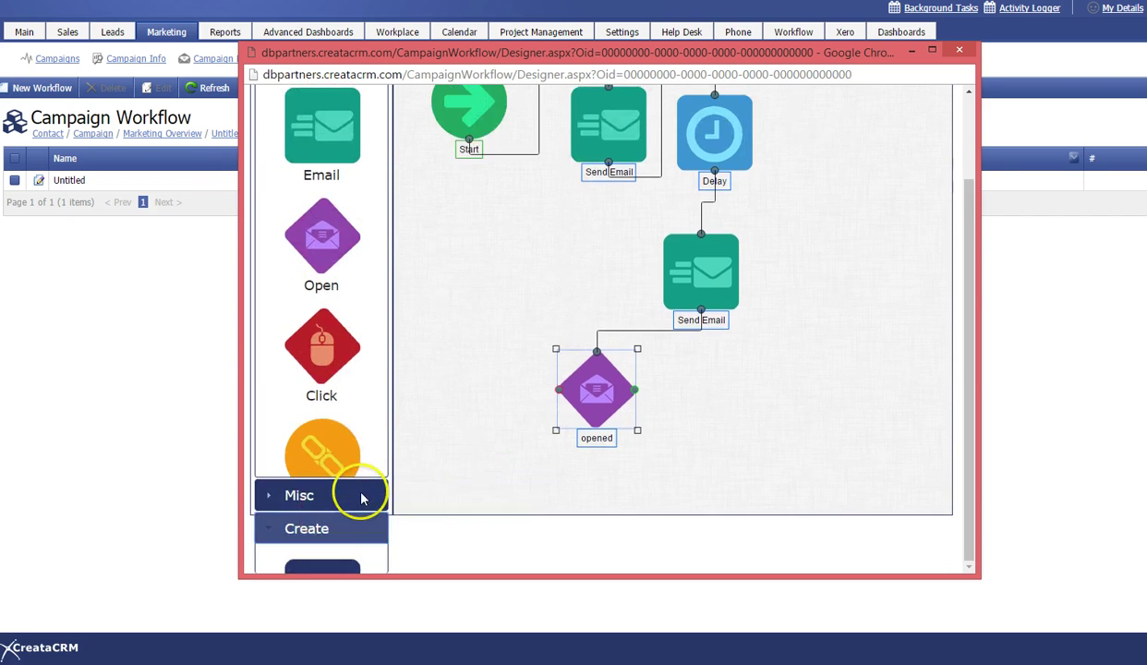
pyautogui.moveTo(358, 276); pyautogui.dragTo(748, 434)
pyautogui.moveTo(637, 441); pyautogui.dragTo(775, 430)
# Set the Add To Group action's target group to Cebit and confirm it.
pyautogui.click(776, 476)
pyautogui.doubleClick(776, 476)
pyautogui.click(512, 331)
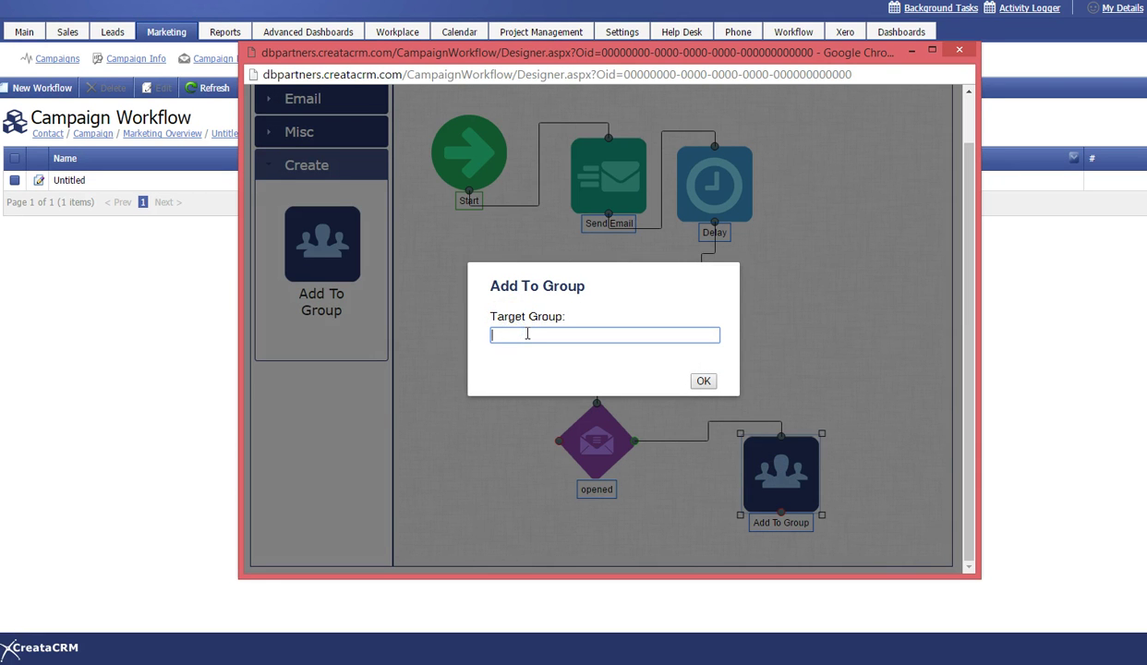
pyautogui.write('Cebit')
pyautogui.press('Down')
pyautogui.press('Return')
pyautogui.click(718, 383)
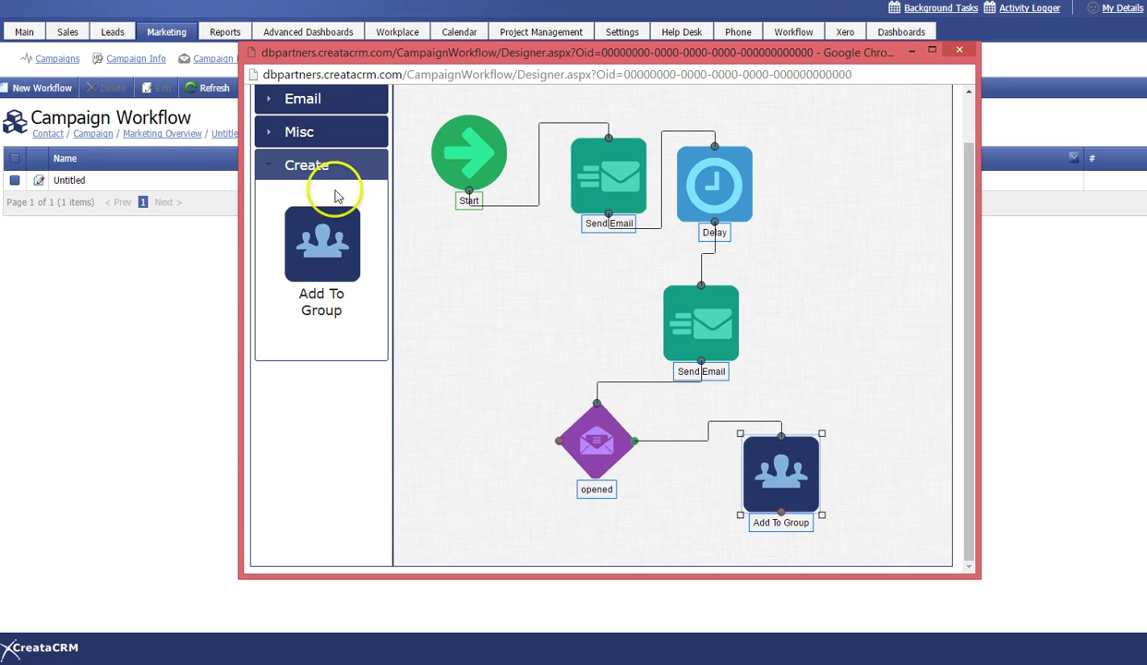
# Add a second Delay action from the Misc group and place it below the Open condition.
pyautogui.click(302, 136)
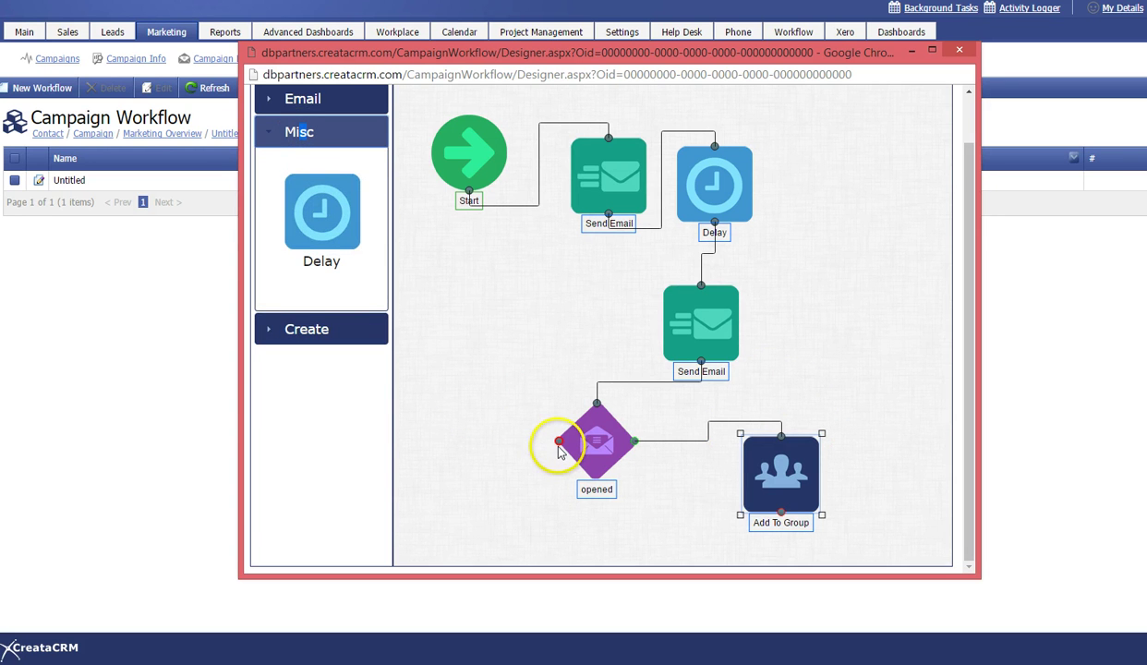
pyautogui.moveTo(321, 196); pyautogui.dragTo(535, 454)
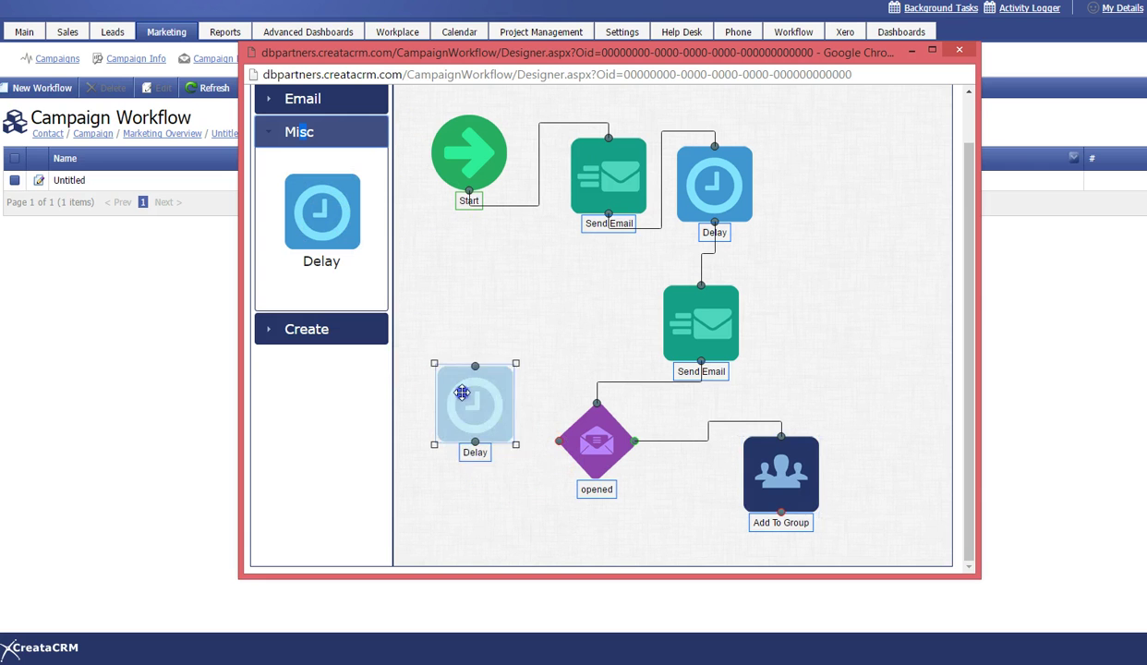
pyautogui.hotkey('ctrl', '-')
pyautogui.hotkey('ctrl', '-')
pyautogui.hotkey('ctrl', '-')
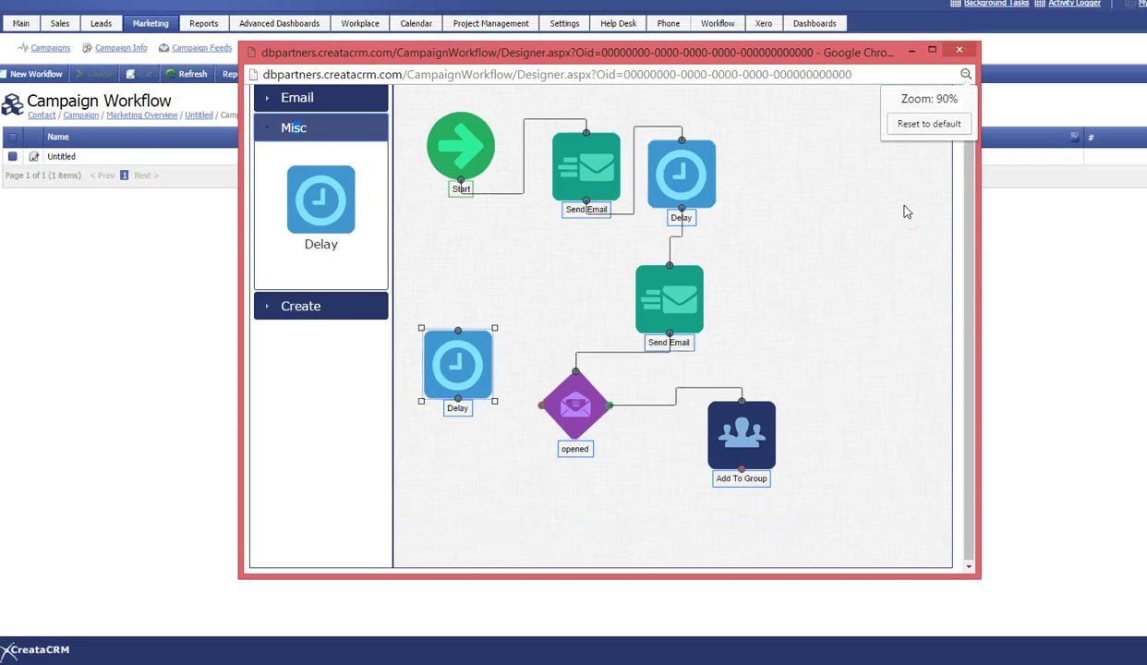
pyautogui.hotkey('ctrl', '-')
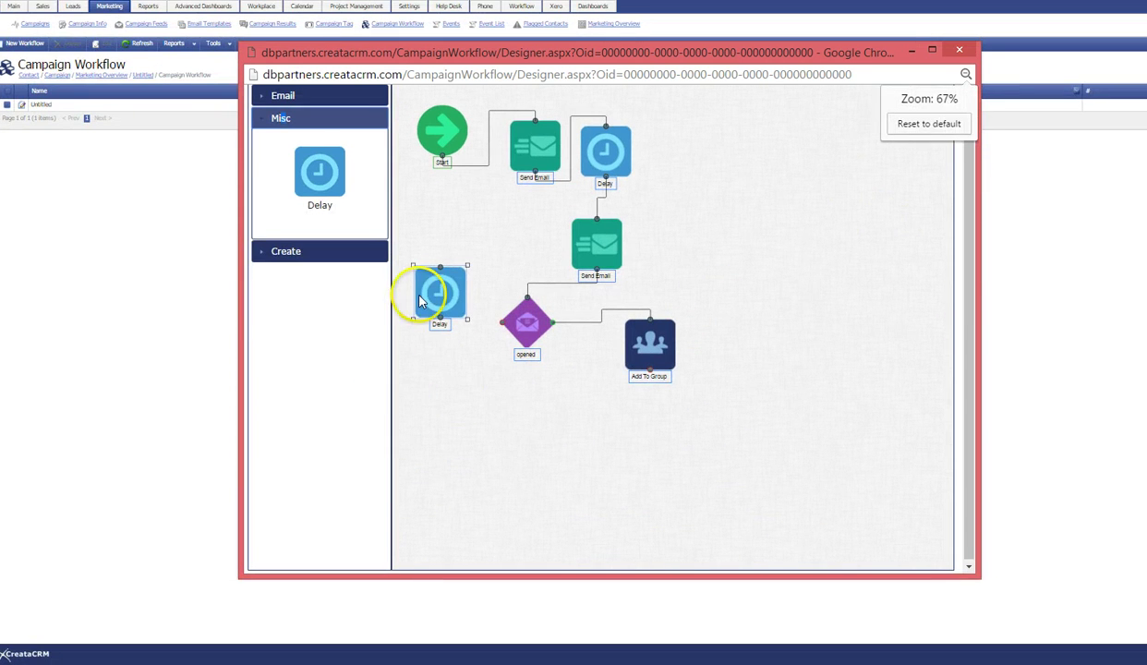
pyautogui.moveTo(427, 299); pyautogui.dragTo(512, 436)
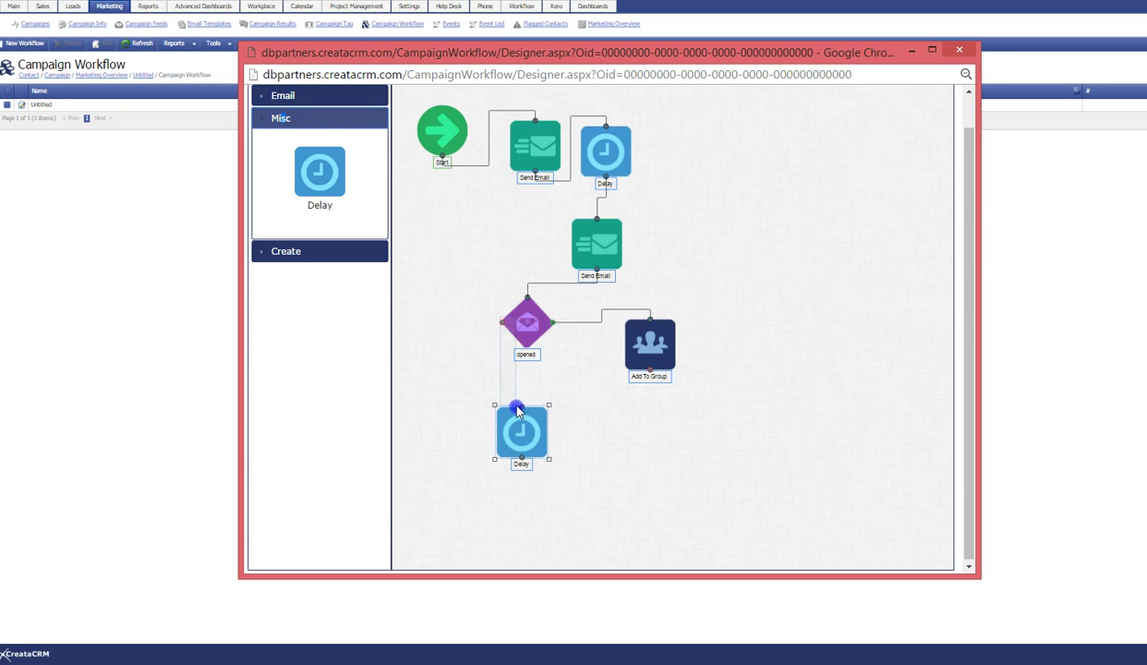
# Connect the Open condition's red output to the second Delay and set that delay to 7 days.
pyautogui.moveTo(500, 322); pyautogui.dragTo(445, 331)
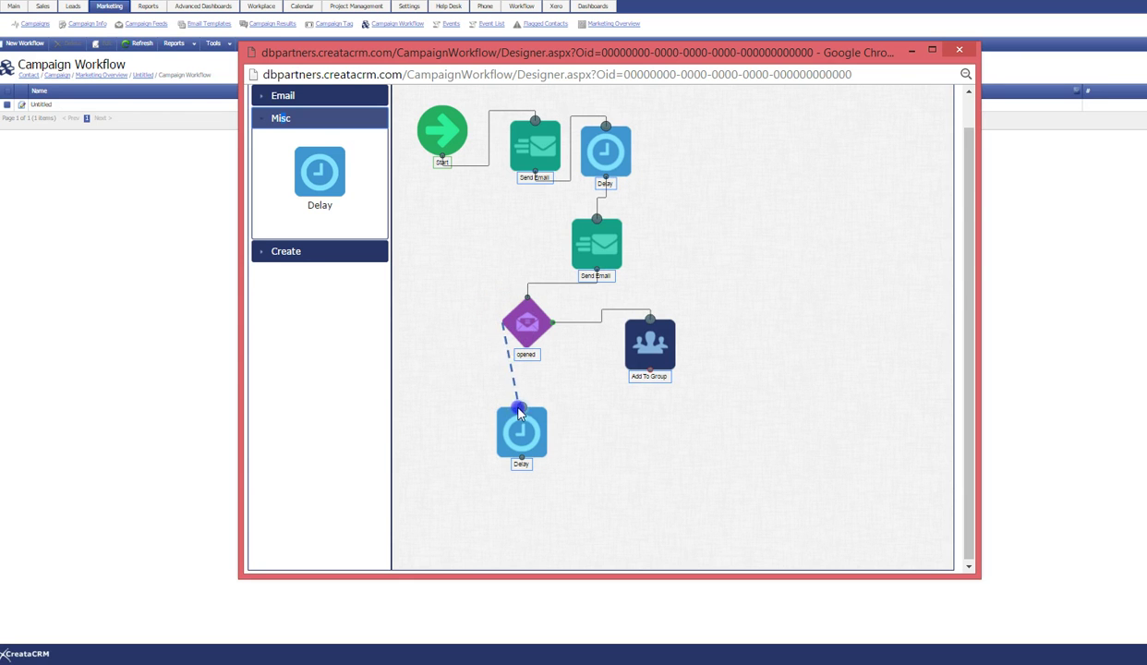
pyautogui.doubleClick(523, 434)
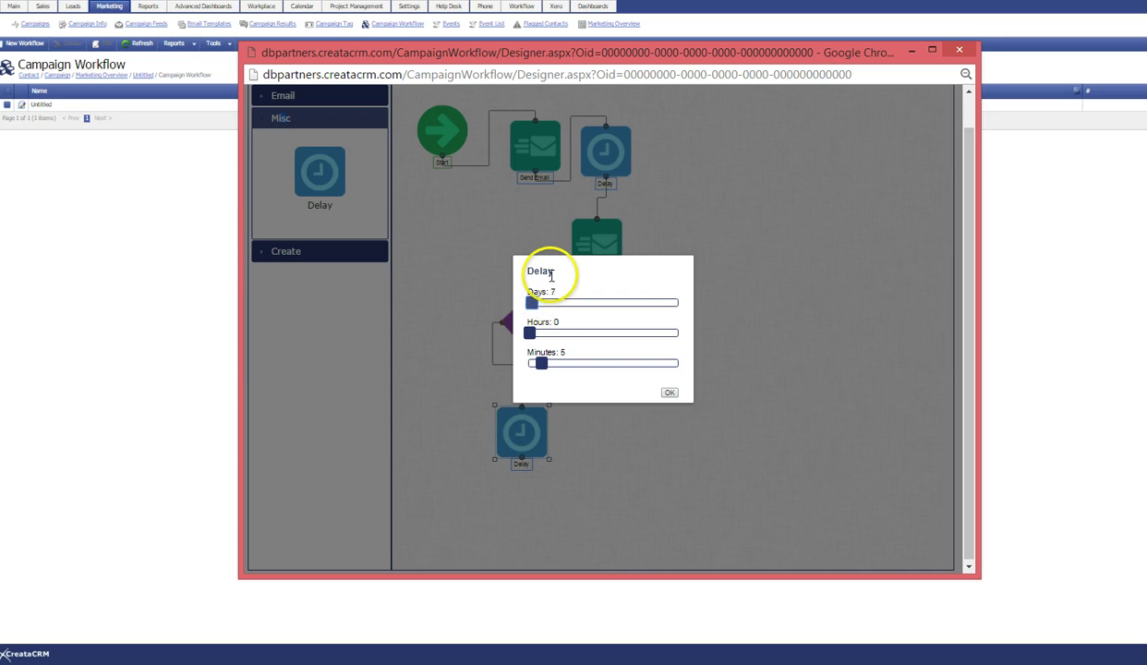
pyautogui.click(670, 394)
# Add a third Send Email action beside the second Delay and connect the Delay to it.
pyautogui.click(314, 100)
pyautogui.moveTo(321, 145); pyautogui.dragTo(702, 467)
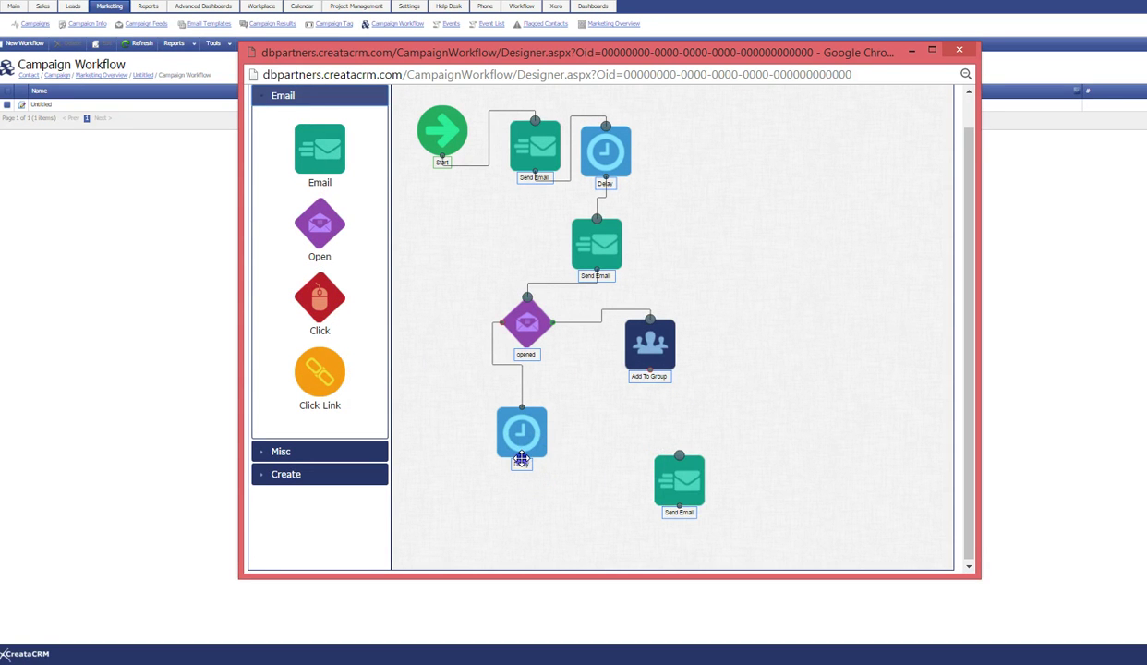
pyautogui.moveTo(684, 471); pyautogui.dragTo(654, 439)
# Load the email template "Cebit 2015 - Thank you for coming" into the third Send Email action's body.
pyautogui.doubleClick(685, 473)
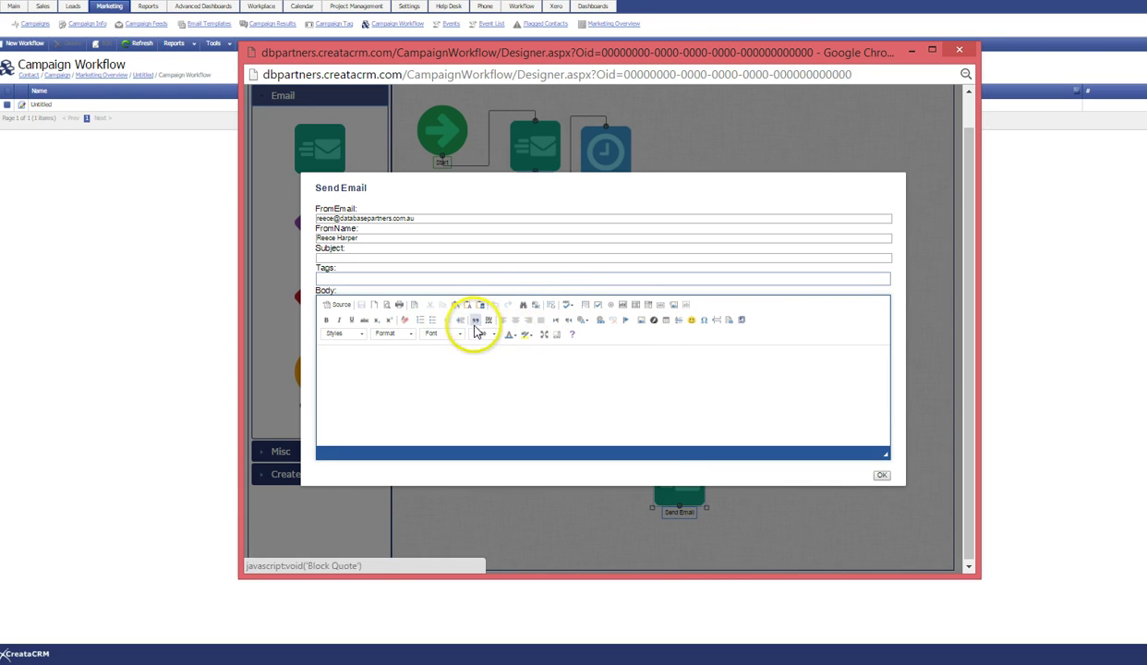
pyautogui.click(673, 351)
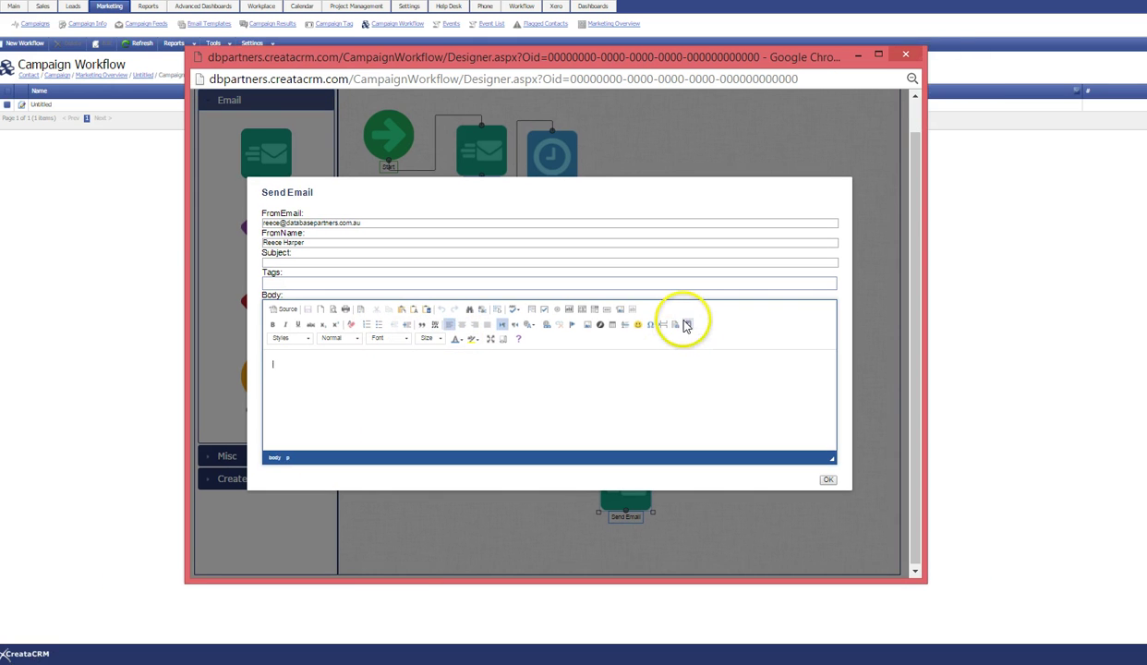
pyautogui.click(690, 328)
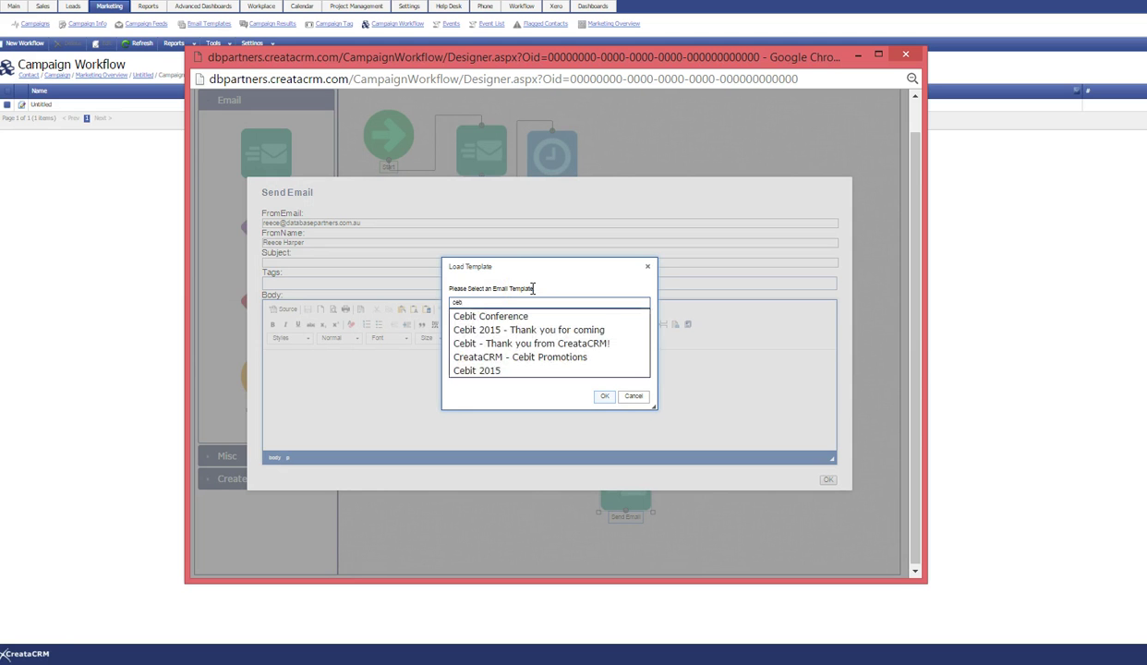
pyautogui.press('Down')
pyautogui.press('Down')
pyautogui.press('Return')
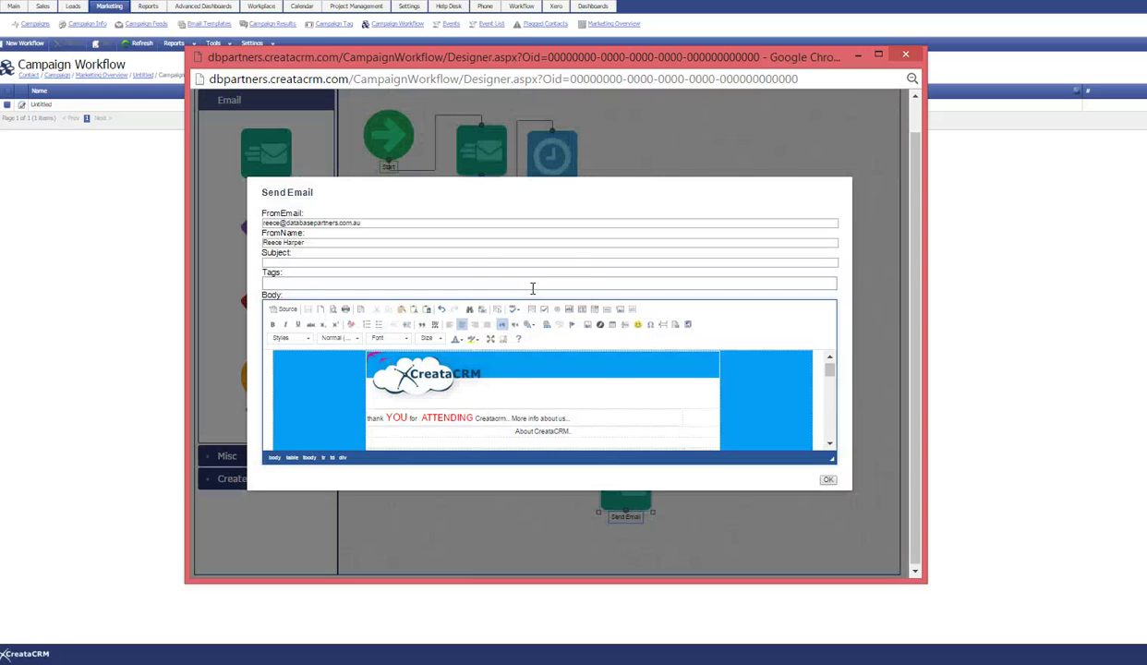
# Tag the third email with Cebit Followup, enter the subject "Another Email", and confirm the Send Email settings.
pyautogui.click(302, 283)
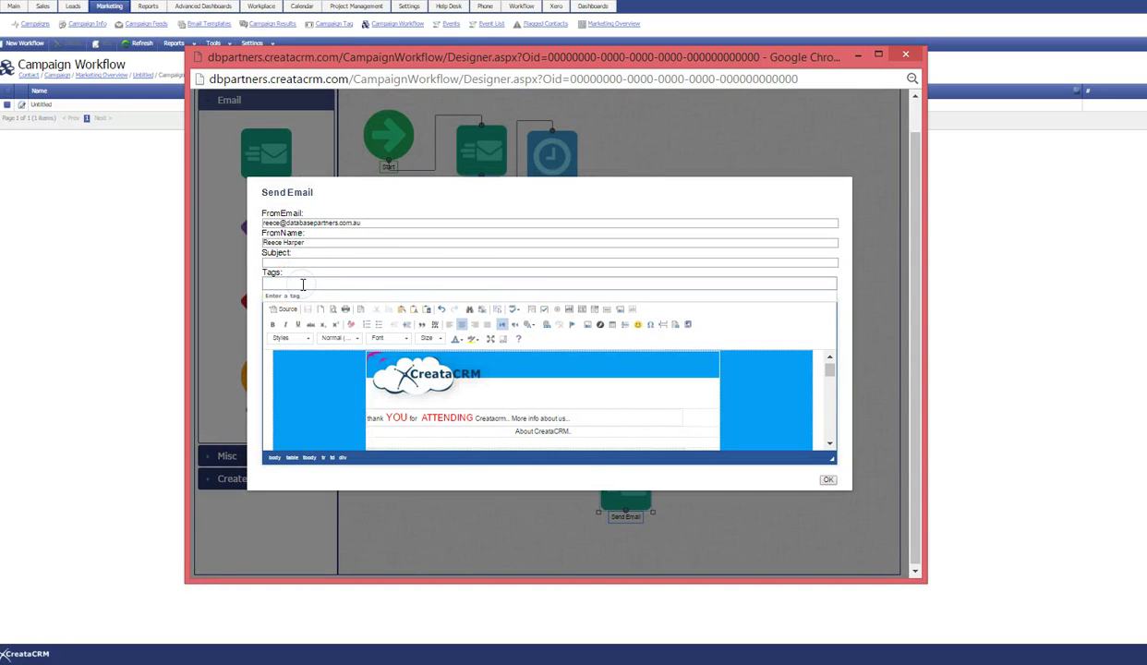
pyautogui.click(302, 284)
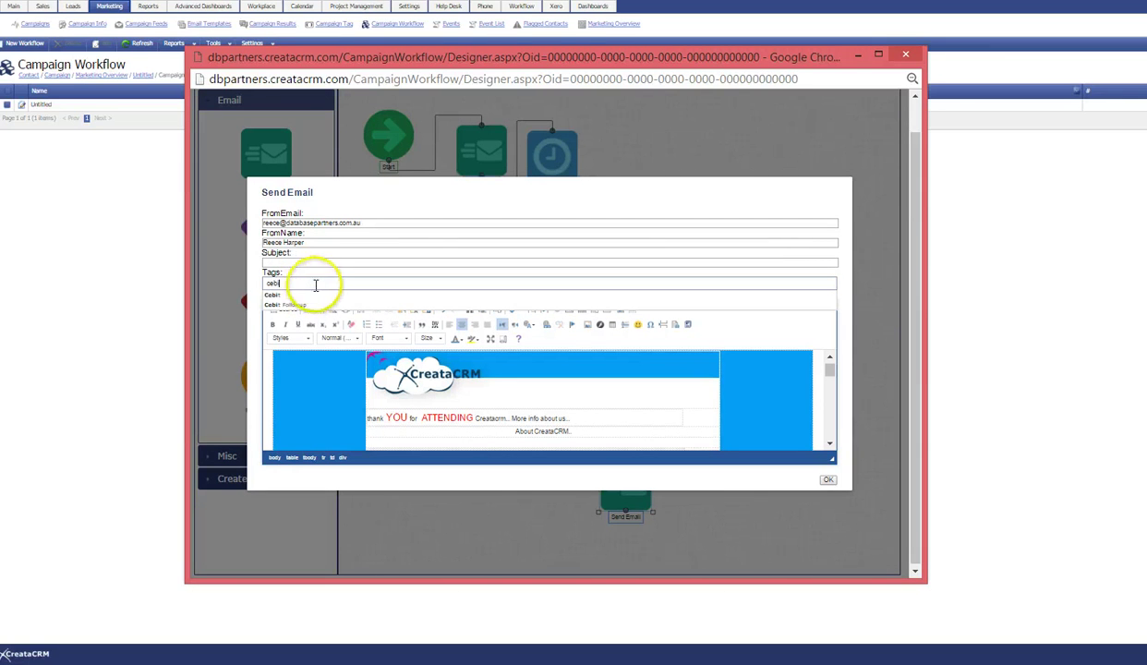
pyautogui.click(294, 308)
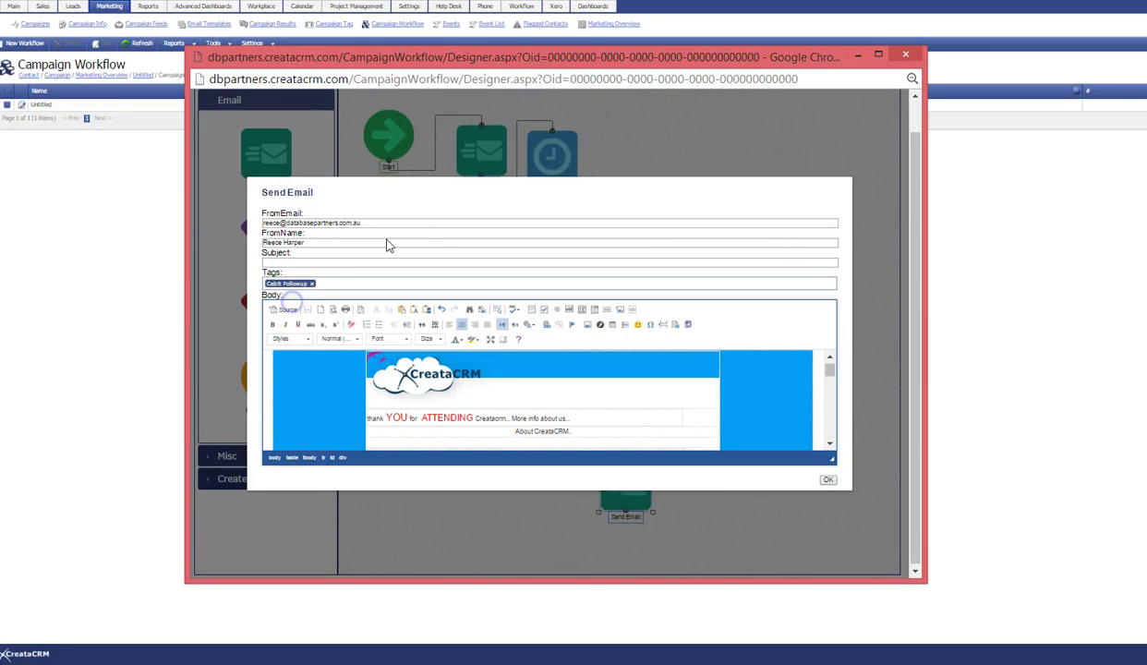
pyautogui.click(292, 262)
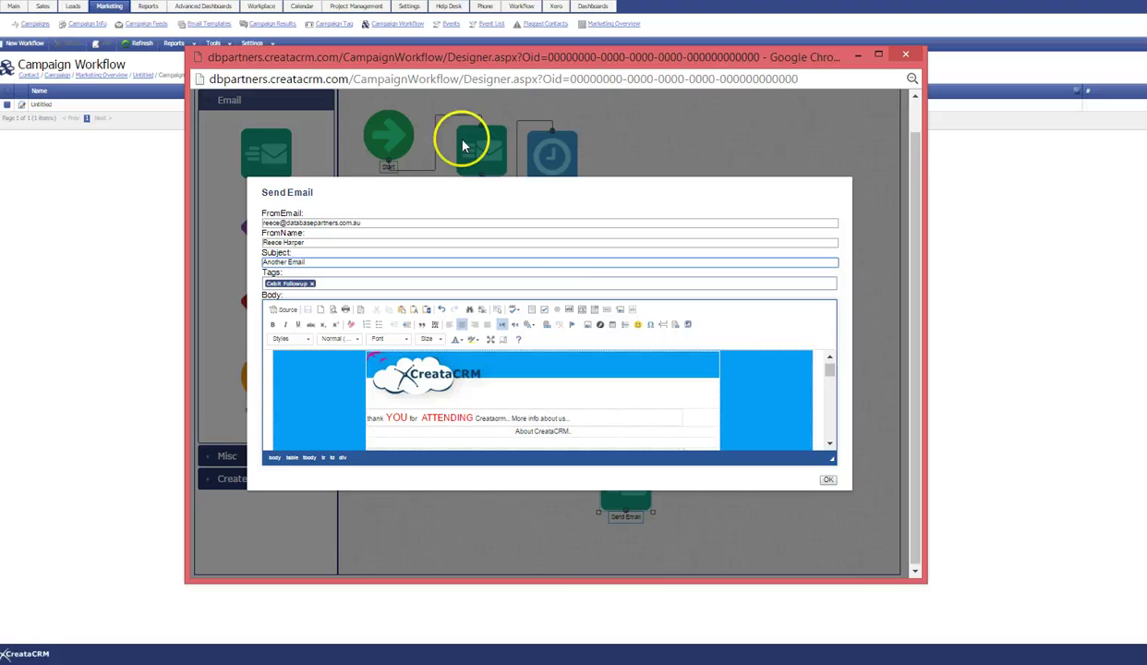
pyautogui.click(827, 480)
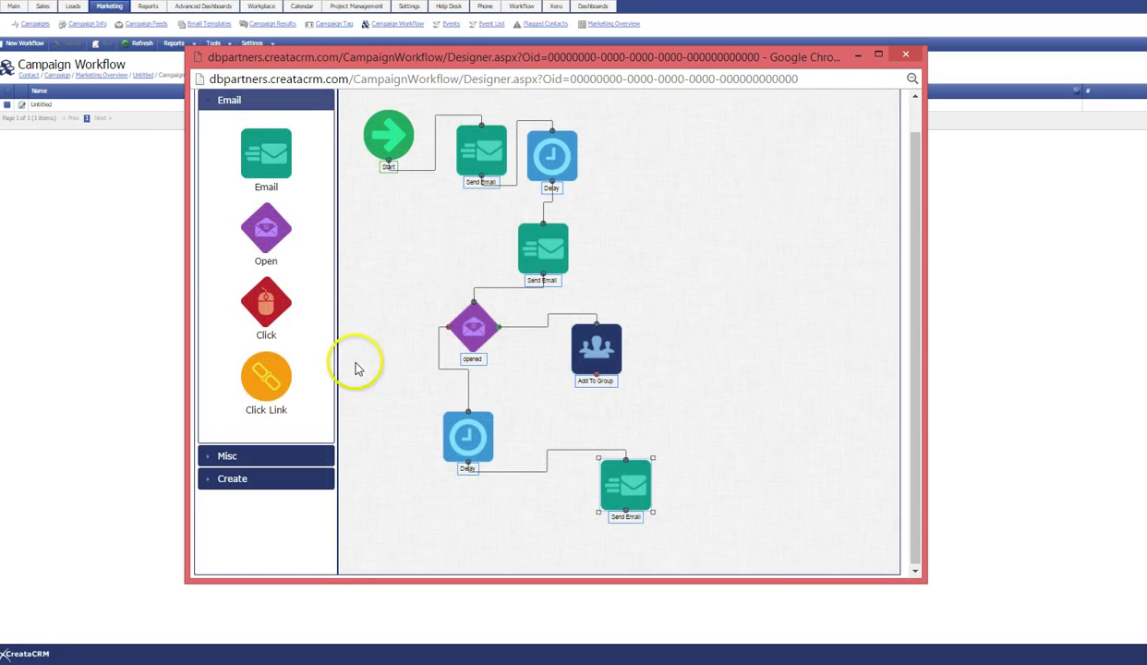
# Add a Click Link condition at the far side of the second Send Email and connect that email to it.
pyautogui.moveTo(296, 393); pyautogui.dragTo(746, 268)
pyautogui.click(559, 283)
pyautogui.moveTo(559, 284); pyautogui.dragTo(603, 284)
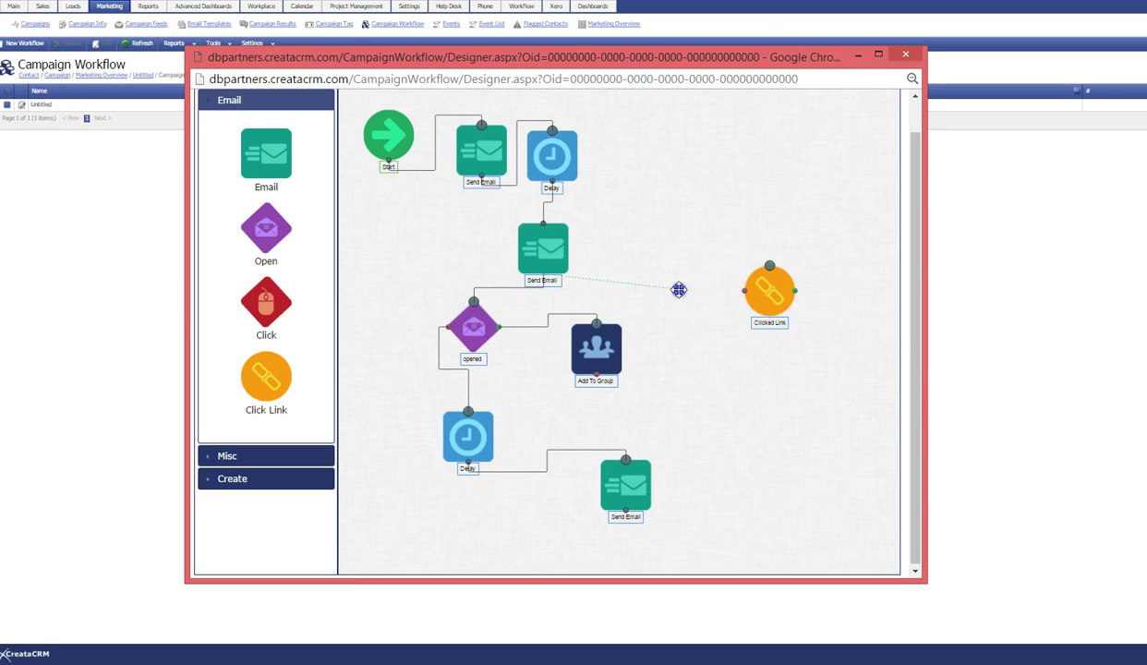
pyautogui.moveTo(758, 265); pyautogui.dragTo(768, 267)
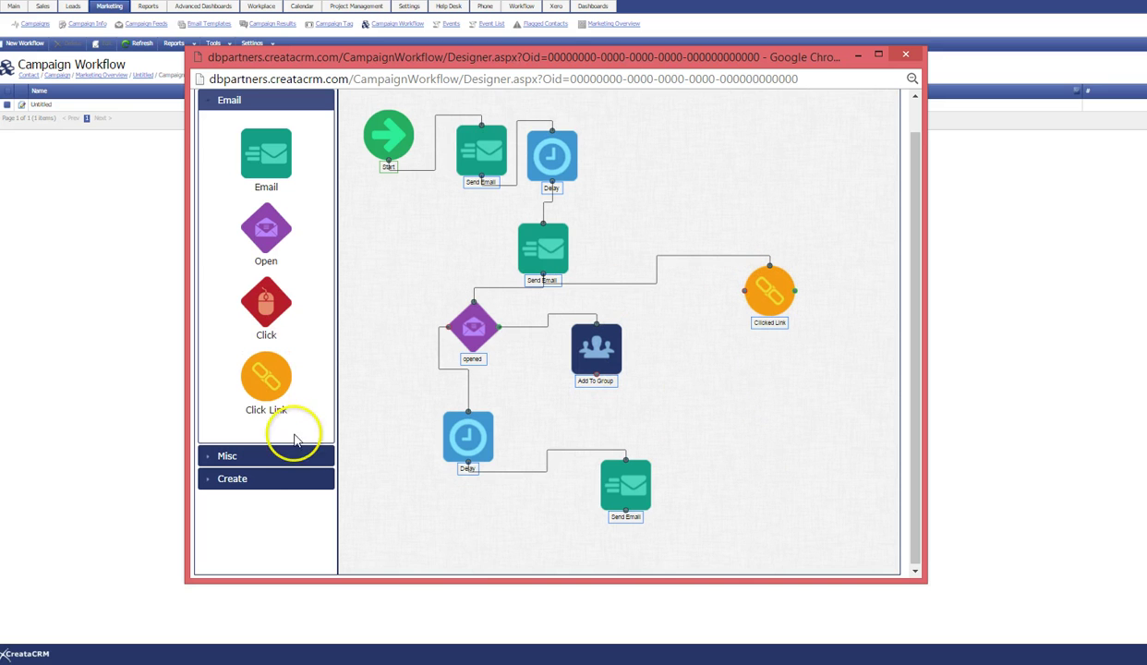
# Add an Add To Group action below the Click Link condition and connect the condition's green output to it.
pyautogui.click(293, 476)
pyautogui.moveTo(251, 231); pyautogui.dragTo(795, 421)
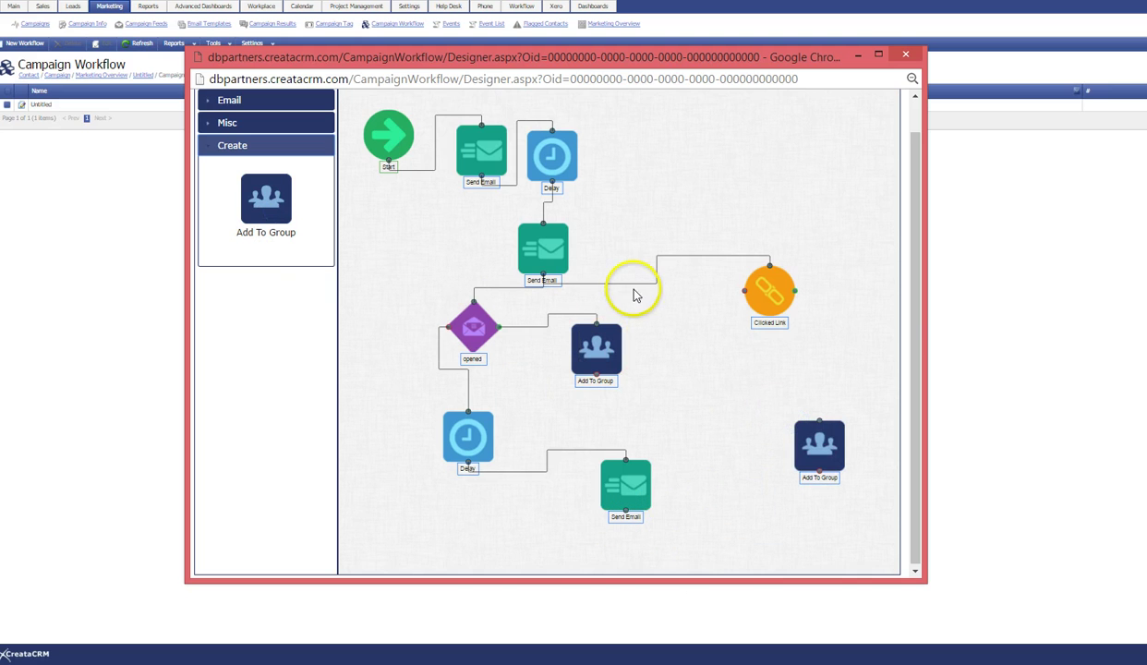
pyautogui.moveTo(819, 441); pyautogui.dragTo(767, 383)
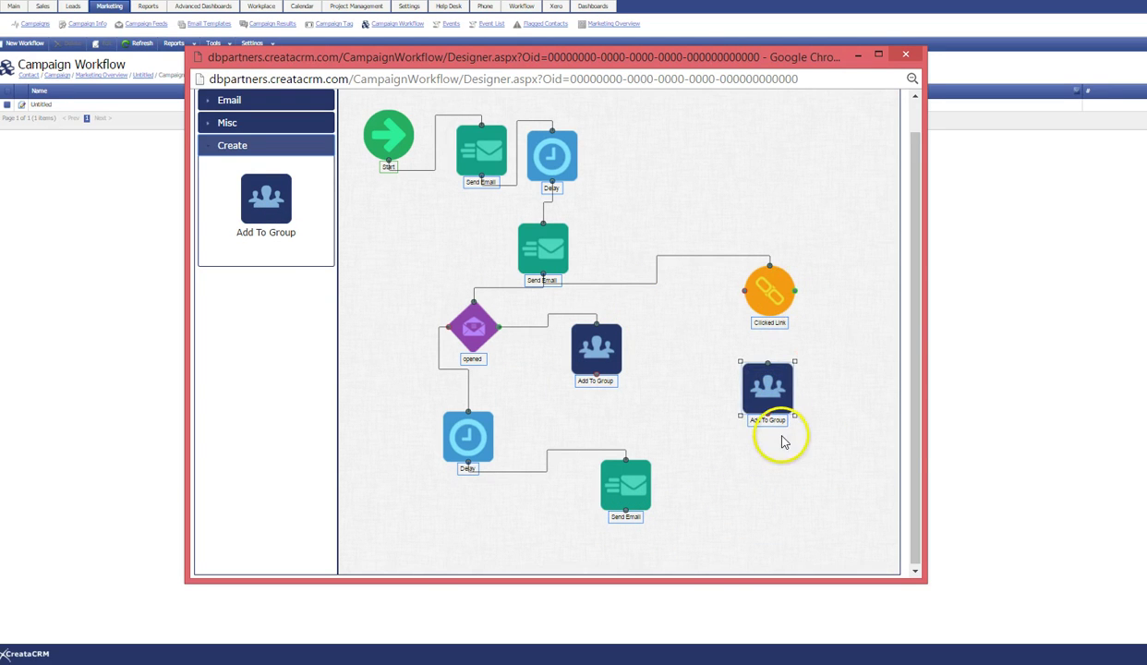
pyautogui.moveTo(794, 291); pyautogui.dragTo(817, 323)
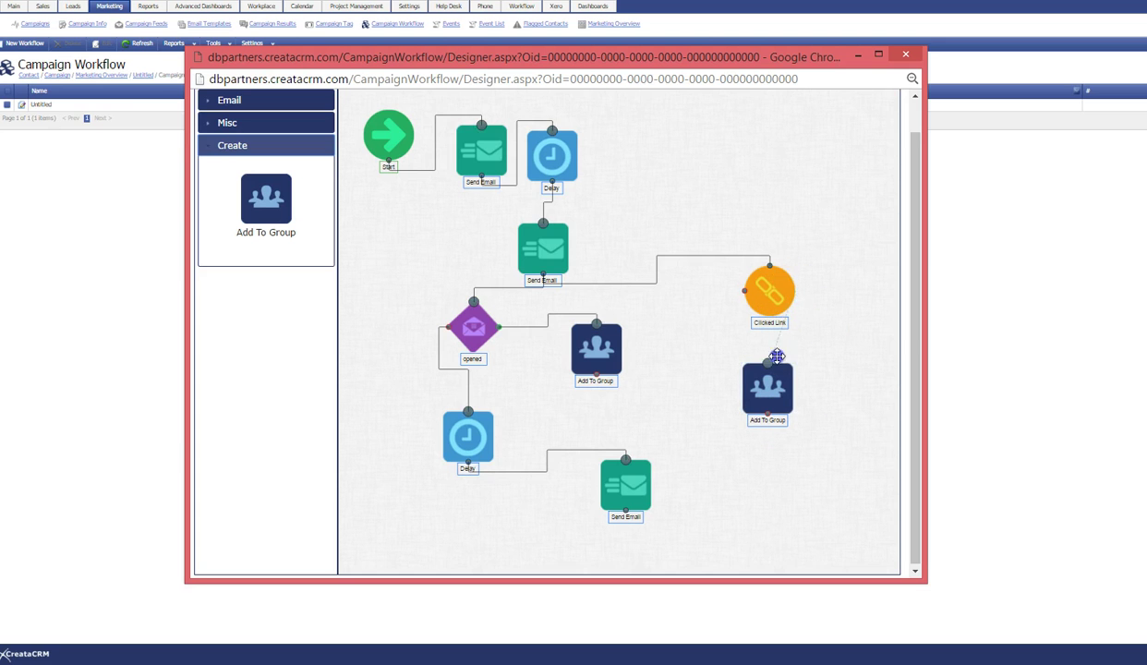
pyautogui.moveTo(766, 365); pyautogui.dragTo(773, 380)
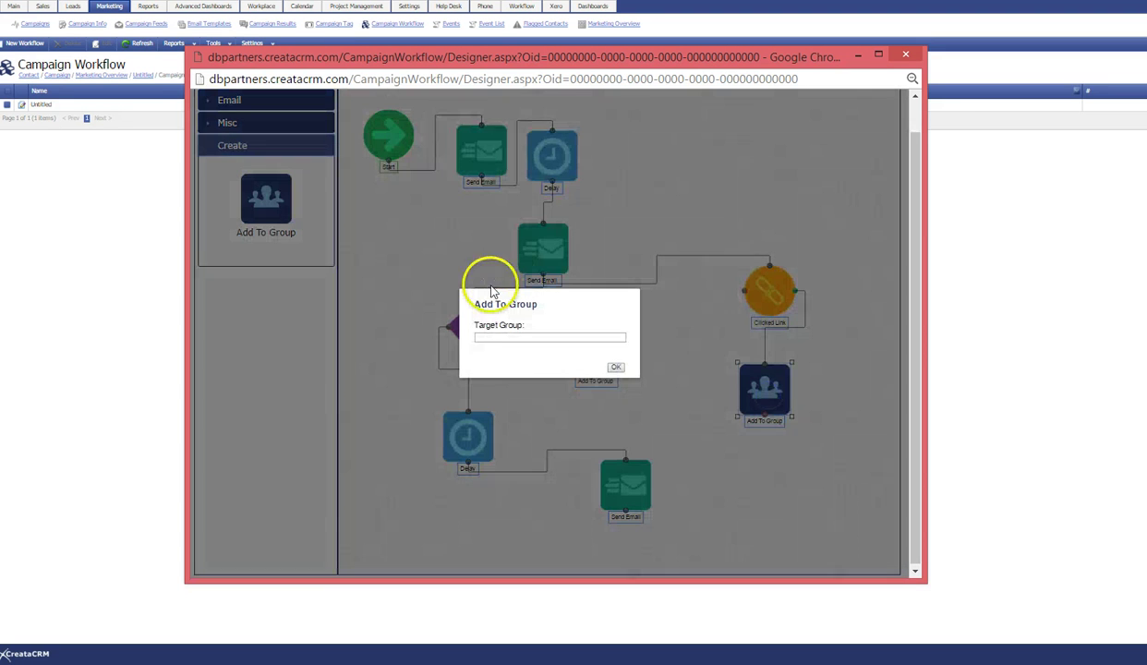
# Search for the target group with "con" in the new Add To Group action, pick a suggested group, and confirm.
pyautogui.click(499, 341)
pyautogui.click(500, 337)
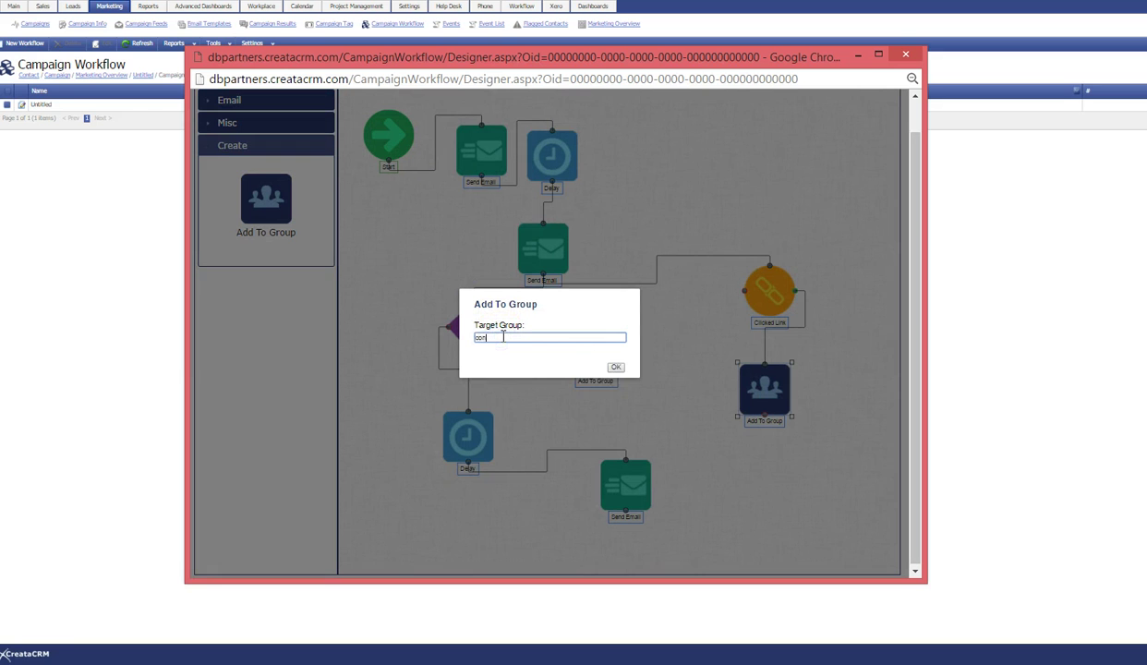
pyautogui.press('Down')
pyautogui.press('Down')
pyautogui.press('Down')
pyautogui.press('Return')
pyautogui.click(616, 367)
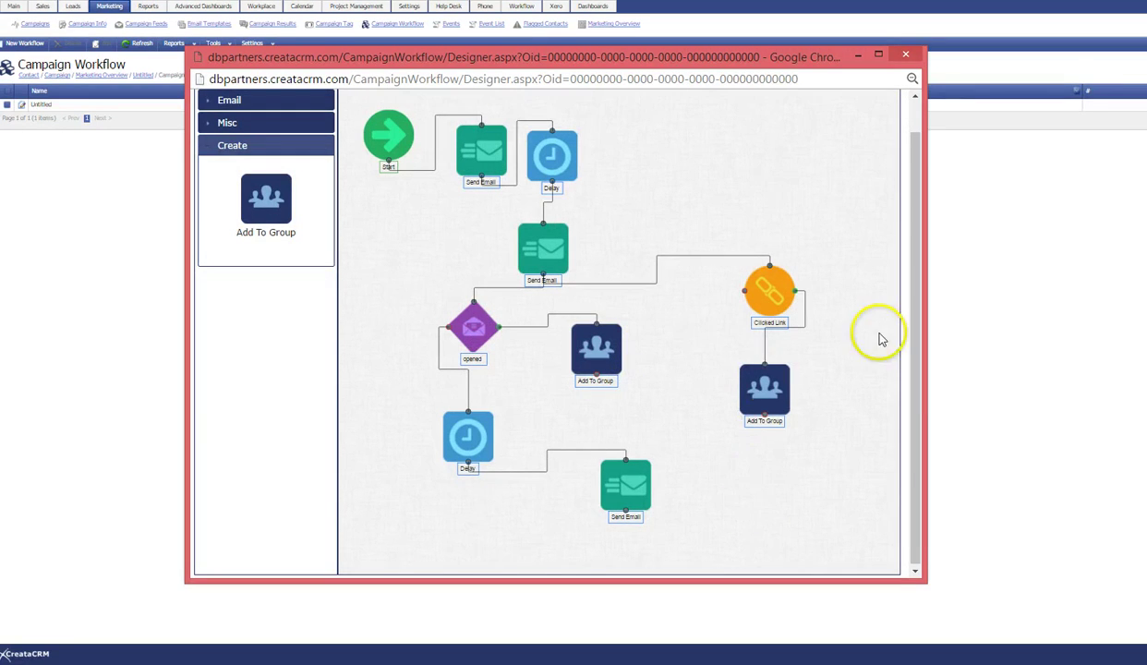
# Save the workflow definition, close the designer, and refresh the Campaign Workflow list.
pyautogui.moveTo(917, 259); pyautogui.dragTo(903, 205)
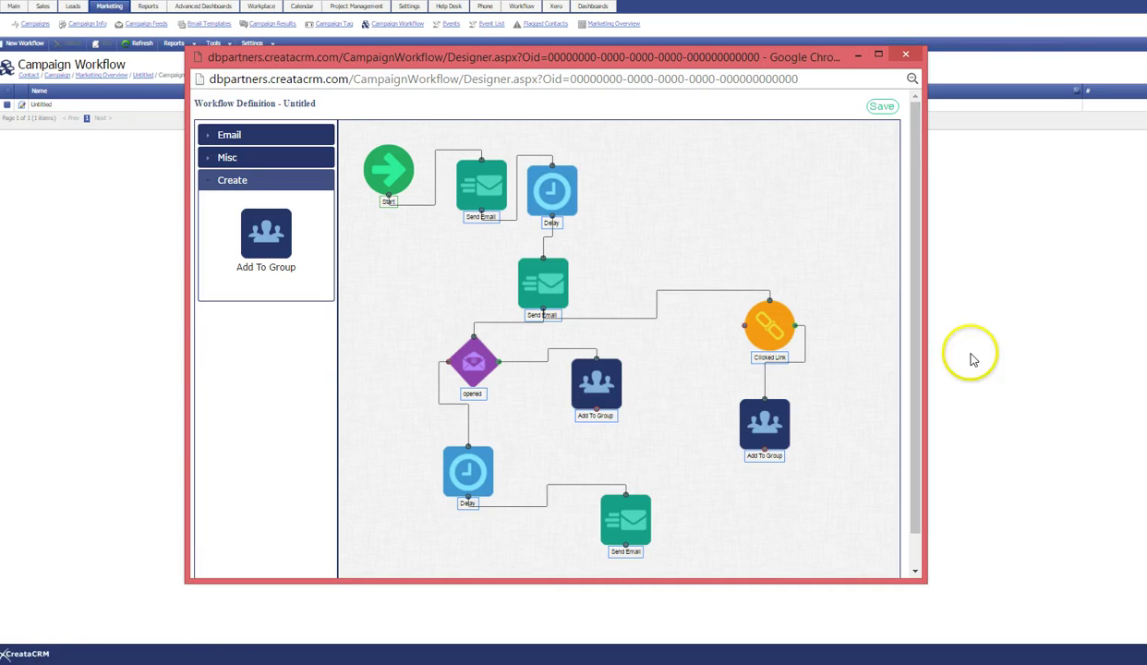
pyautogui.click(883, 108)
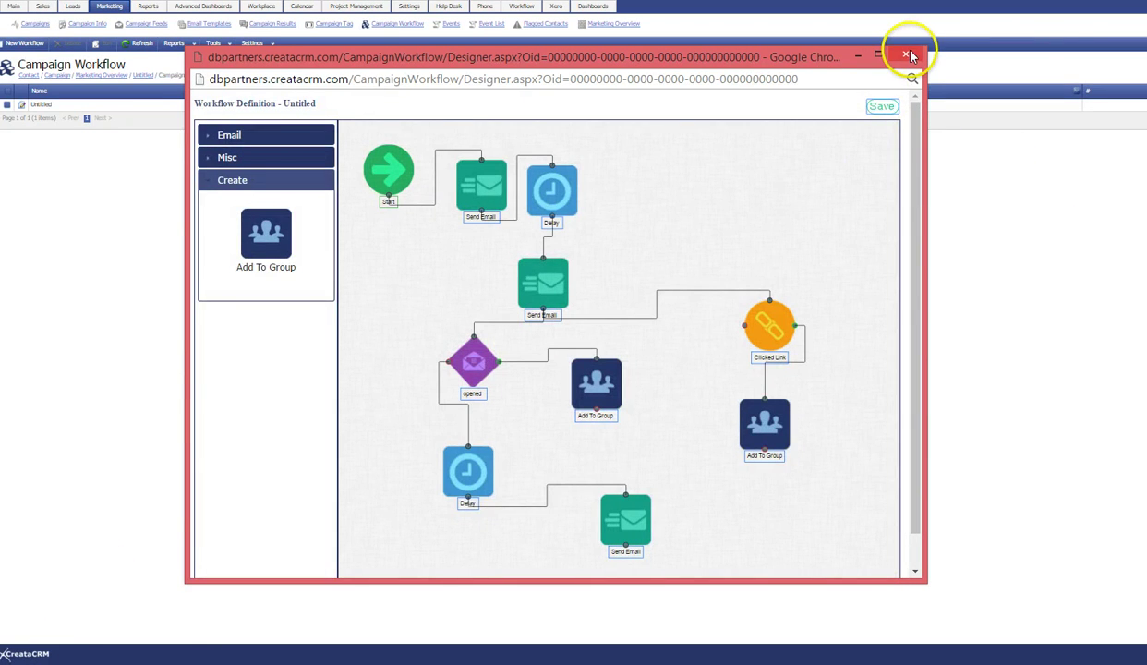
pyautogui.click(910, 55)
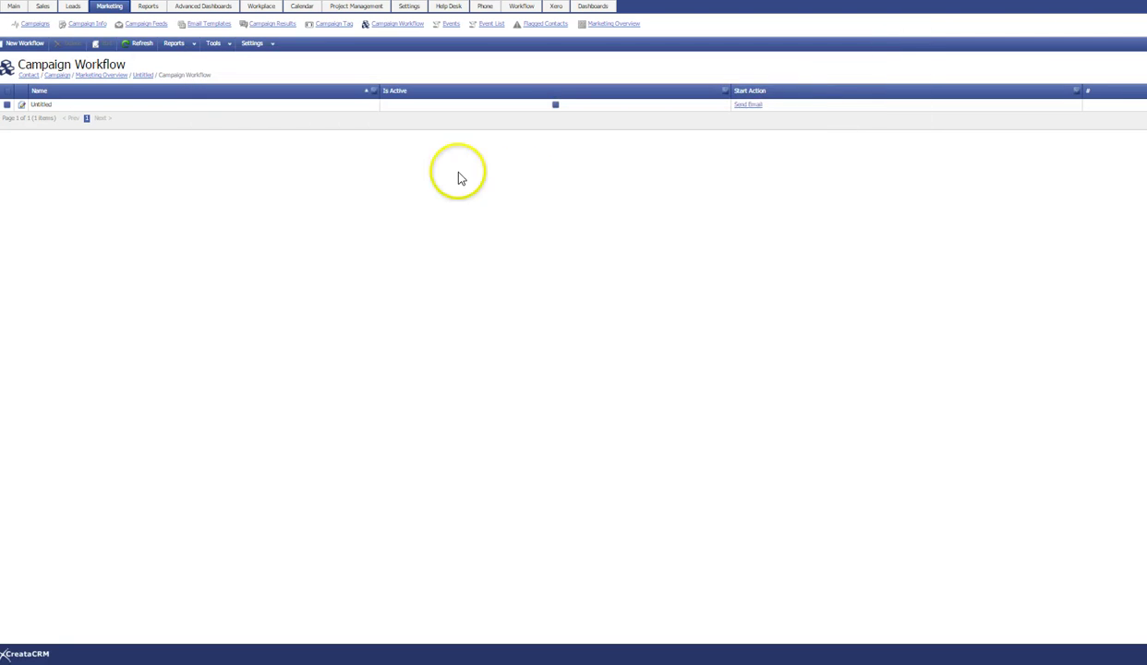
pyautogui.click(141, 43)
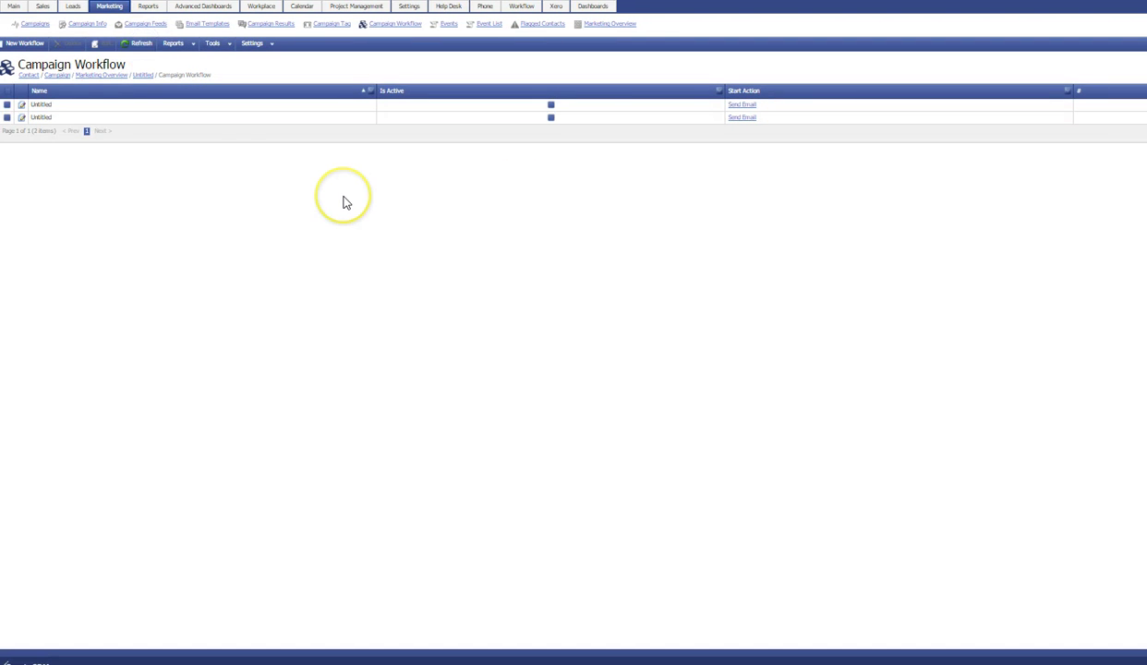
# Rename the first Untitled workflow in the list to "This is a test" and save it.
pyautogui.click(74, 120)
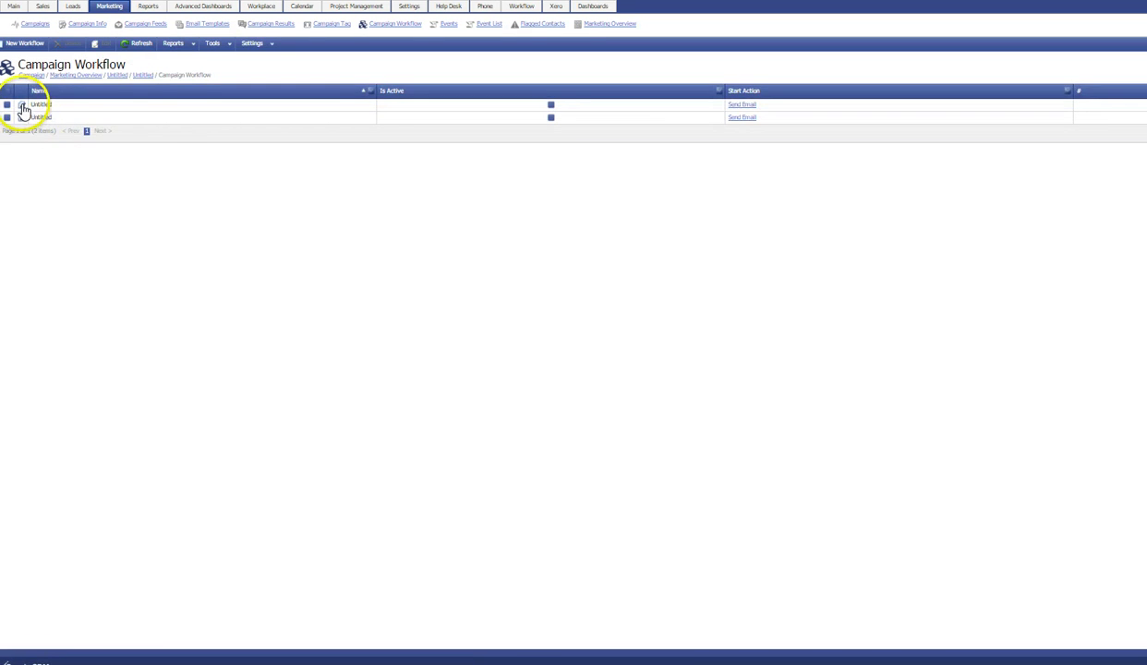
pyautogui.click(41, 115)
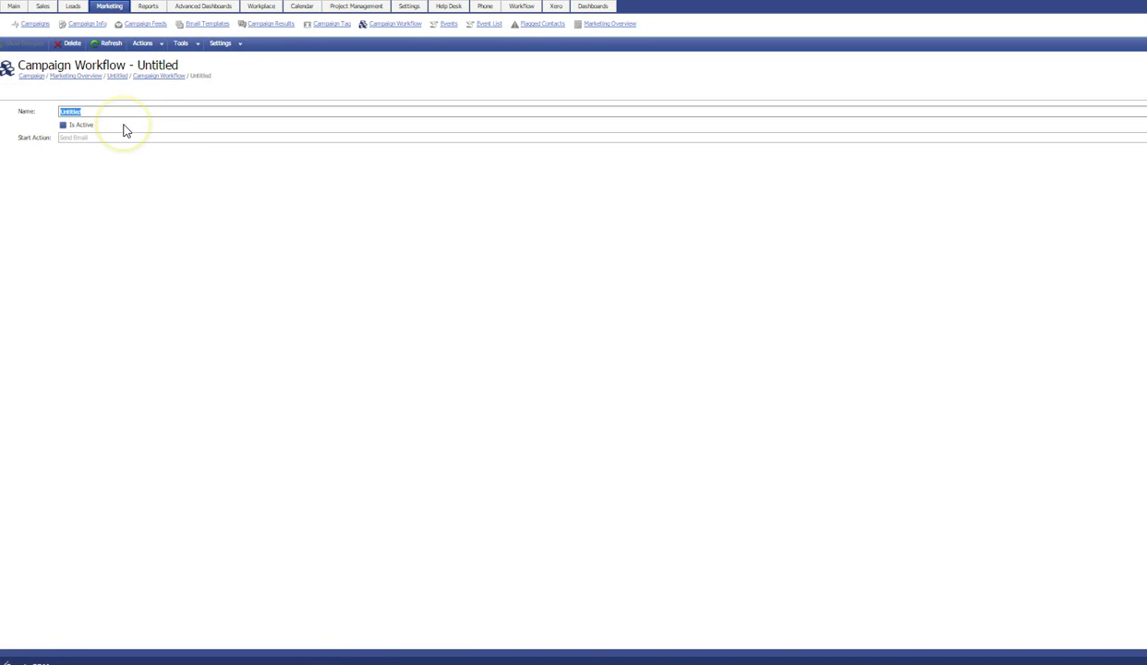
pyautogui.write('This is a test')
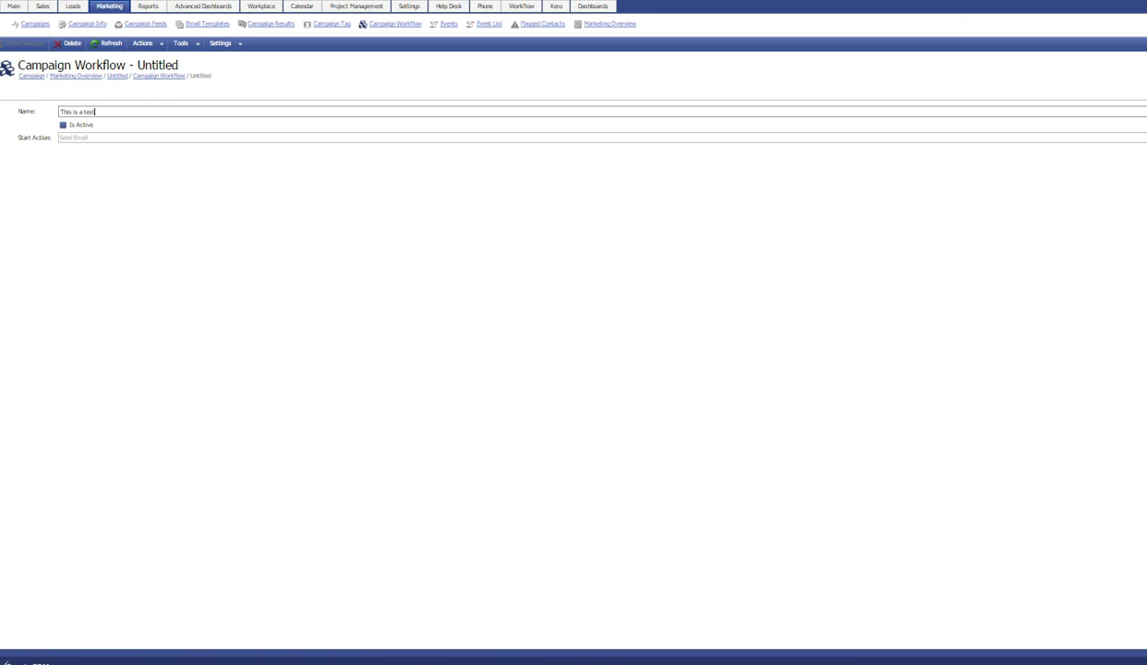
pyautogui.press('Return')
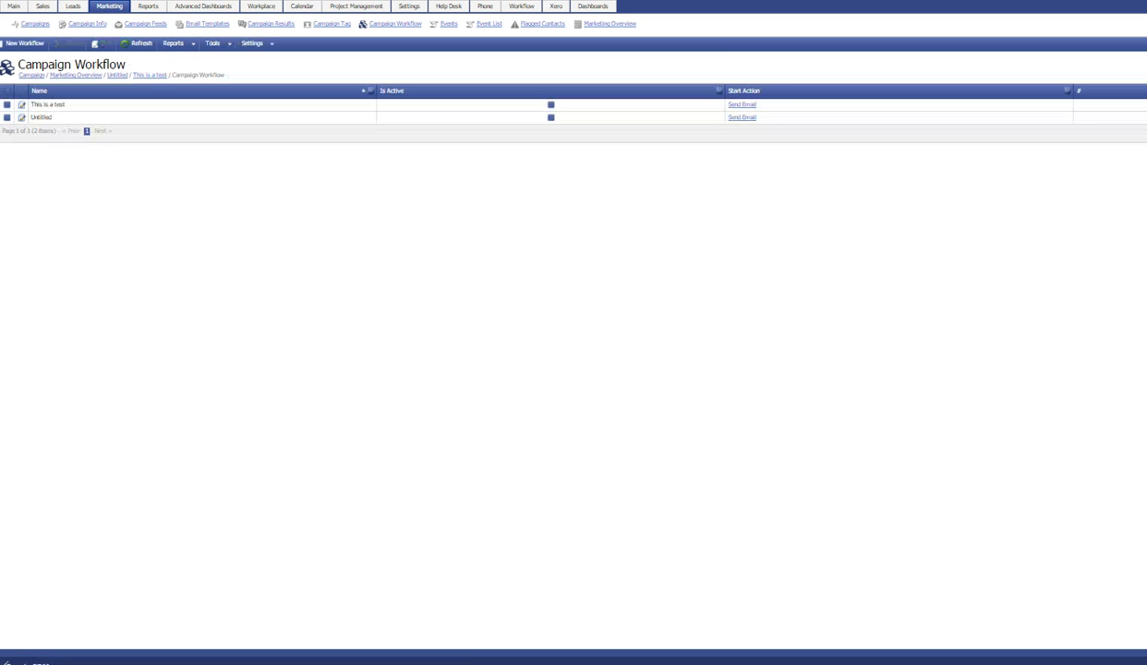
# Open the workflow "This is a test" in the designer, review its email actions, and close the designer.
pyautogui.doubleClick(169, 106)
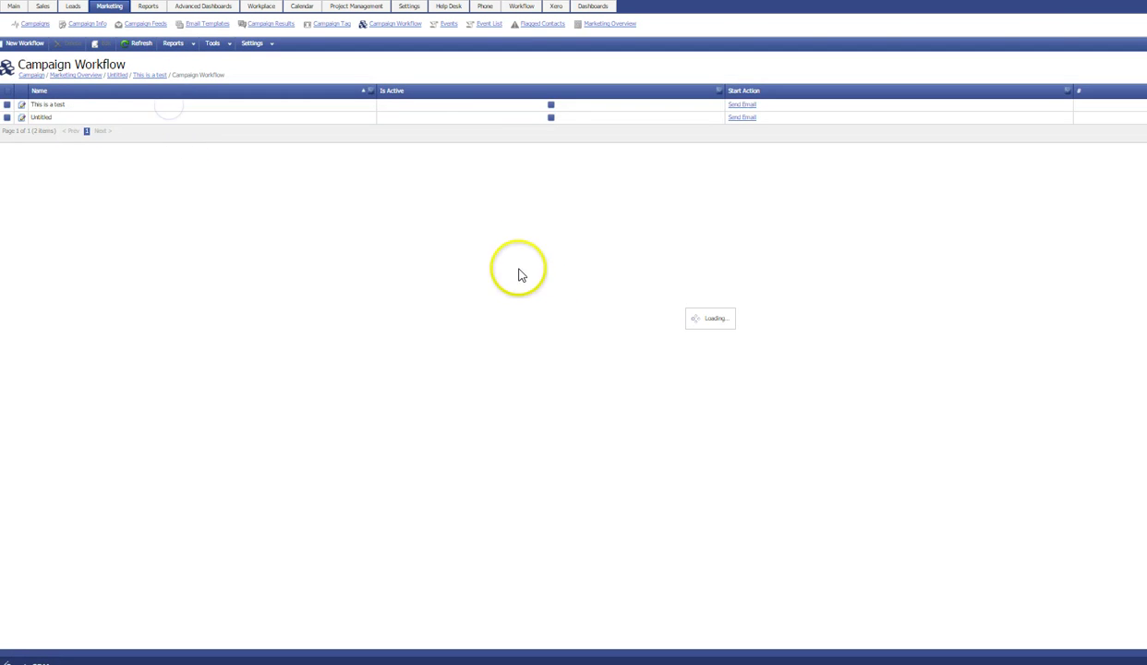
pyautogui.click(26, 42)
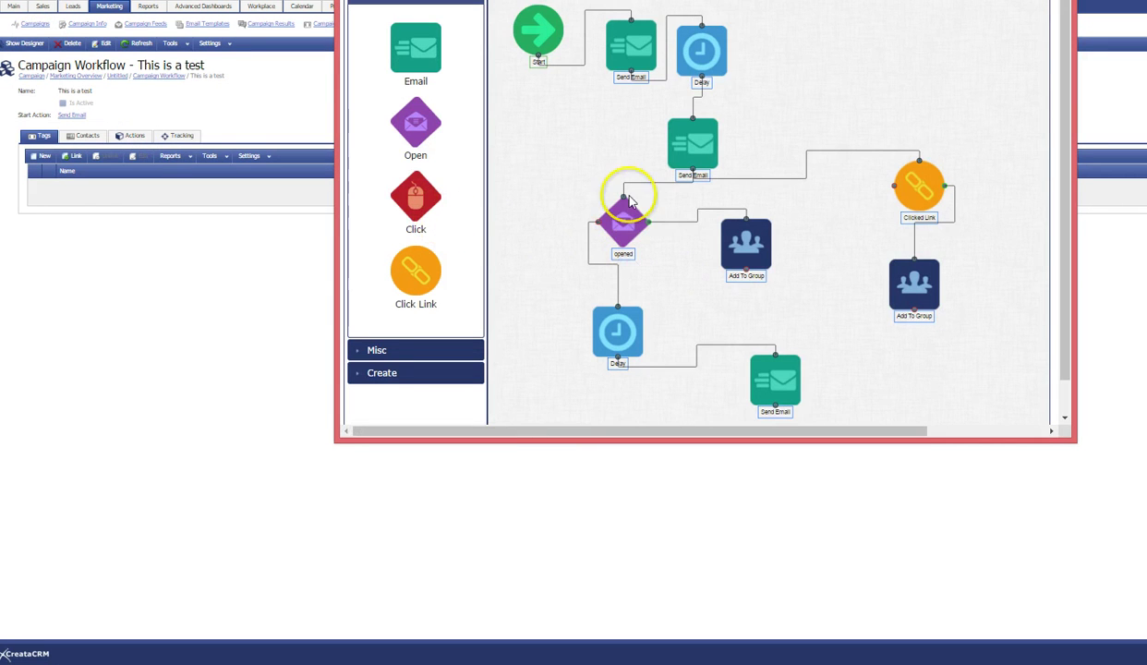
pyautogui.scroll(-1, 702, 111)
pyautogui.moveTo(636, 6); pyautogui.dragTo(626, 72)
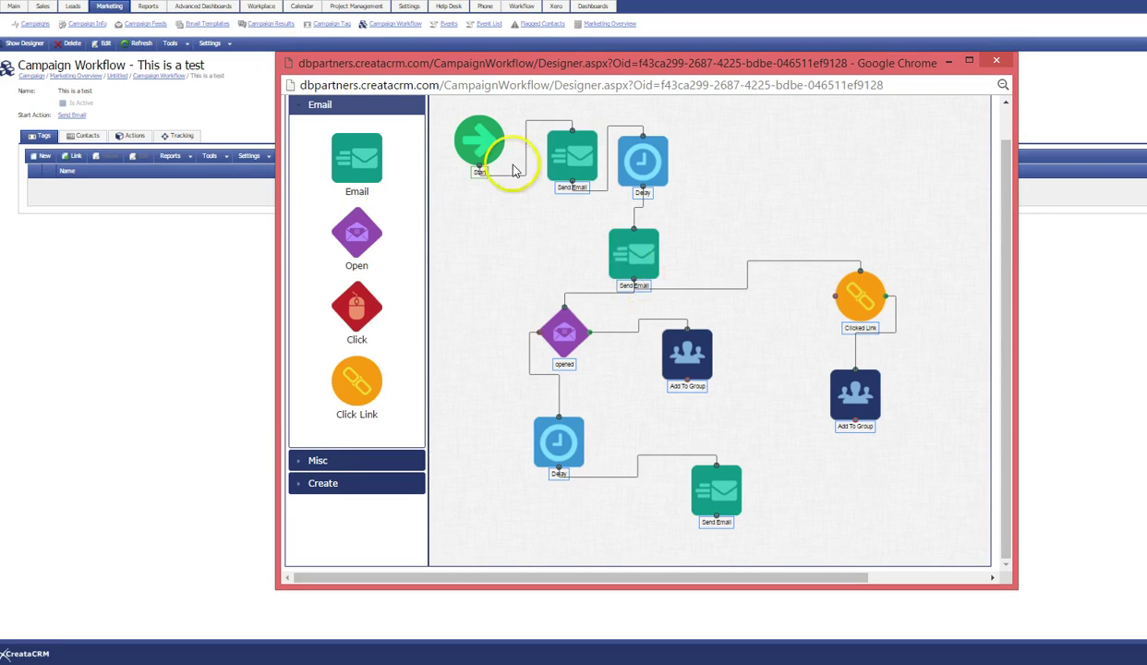
pyautogui.click(588, 167)
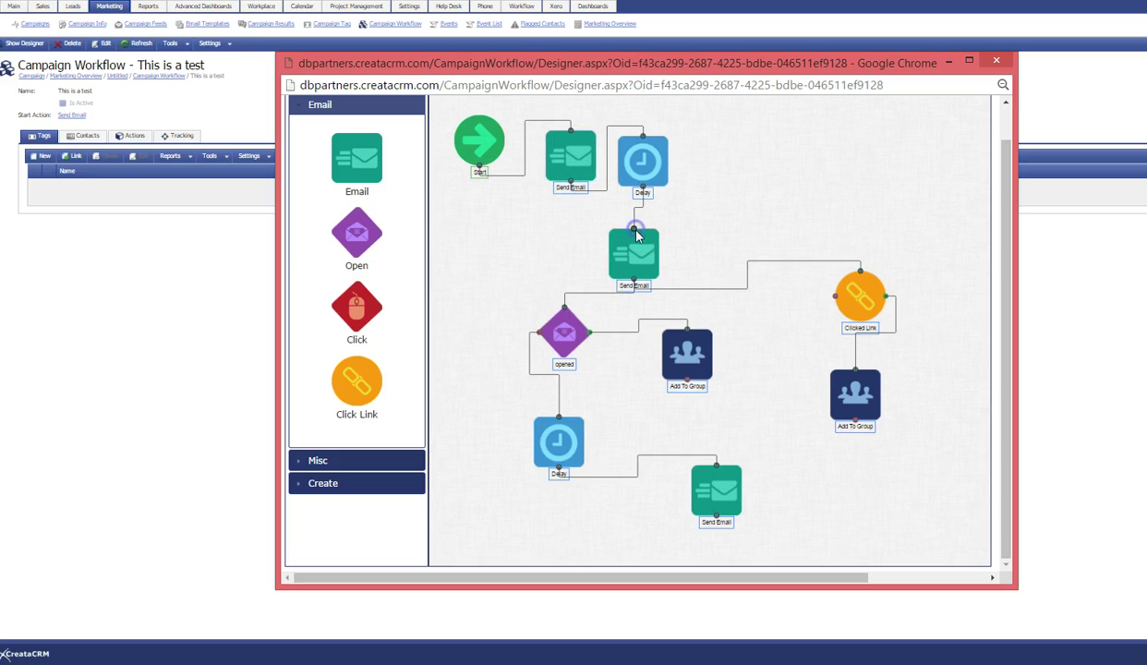
pyautogui.click(719, 490)
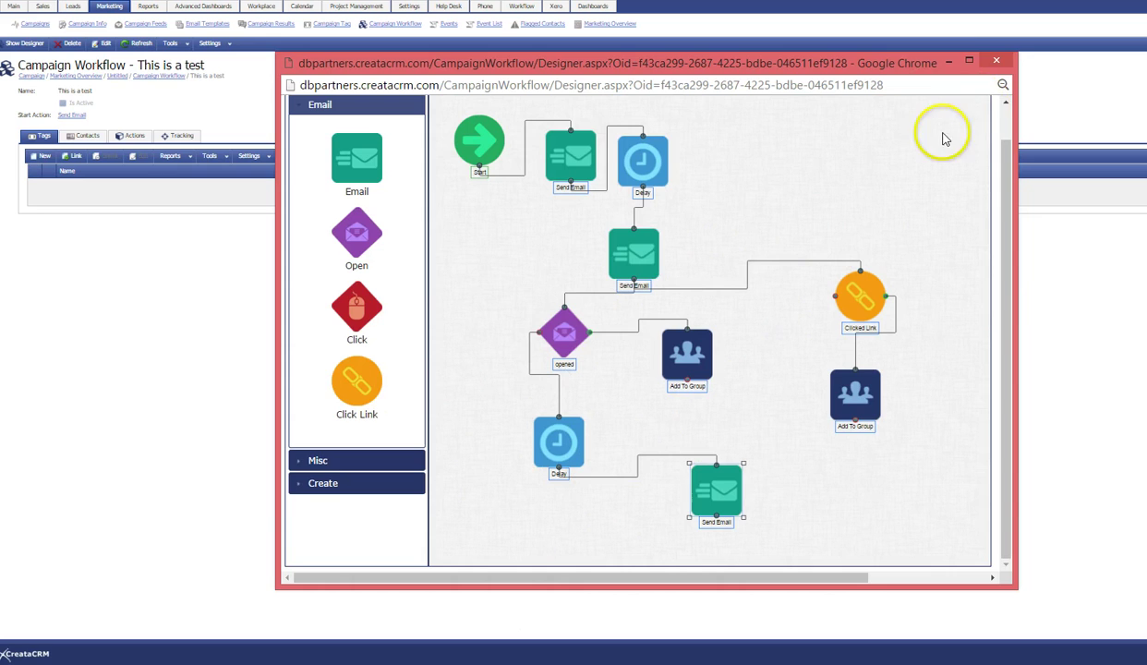
pyautogui.click(995, 60)
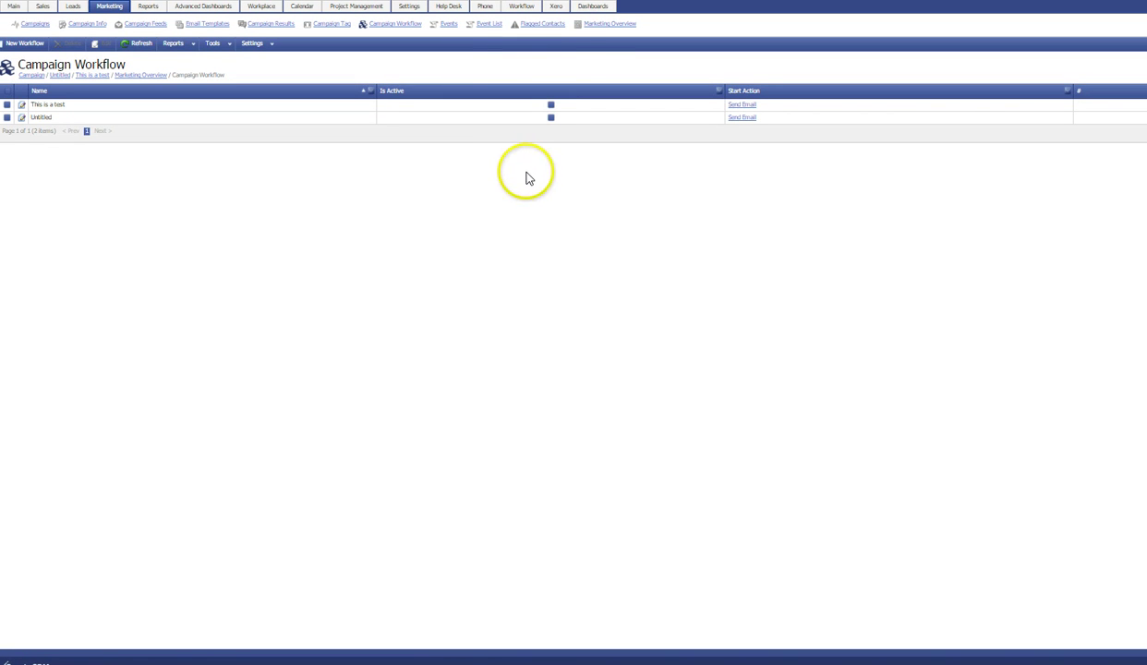
# Open the Marketing Overview, enlarge the page, and examine the email totals, rates, and Activity chart.
pyautogui.click(591, 26)
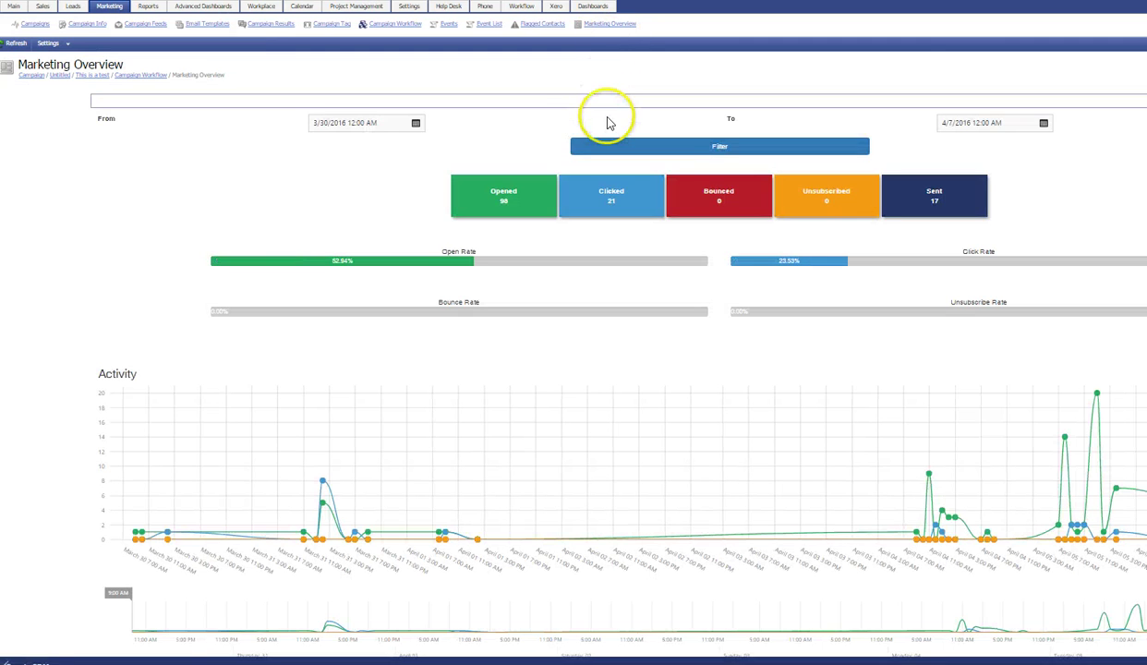
pyautogui.hotkey('ctrl', '+')
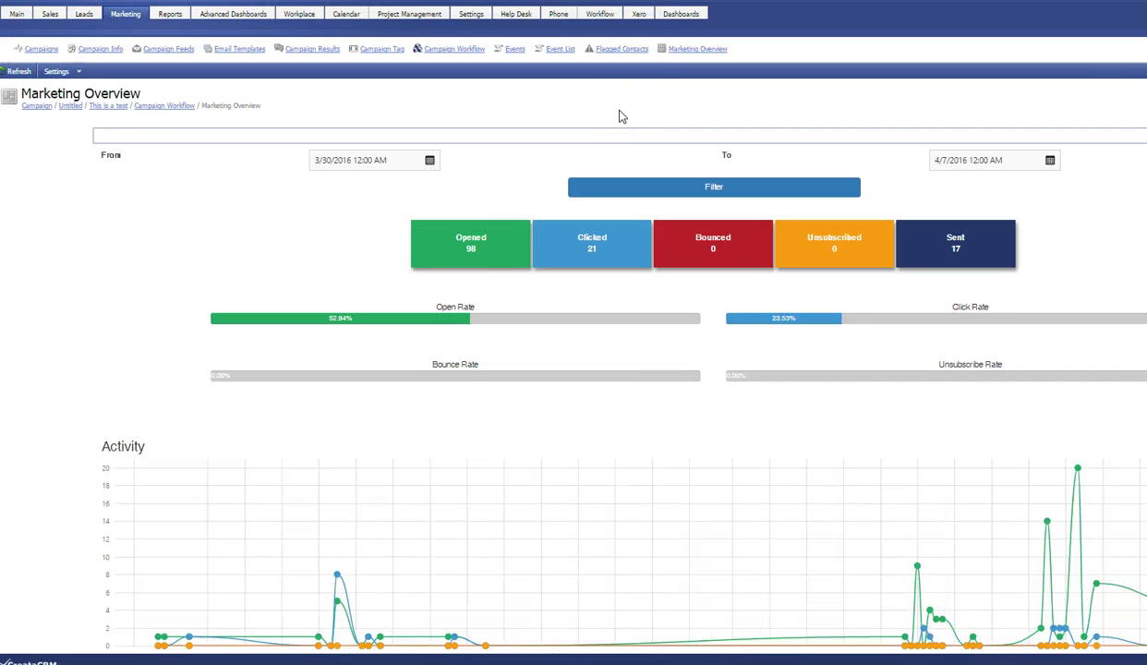
pyautogui.hotkey('ctrl', '+')
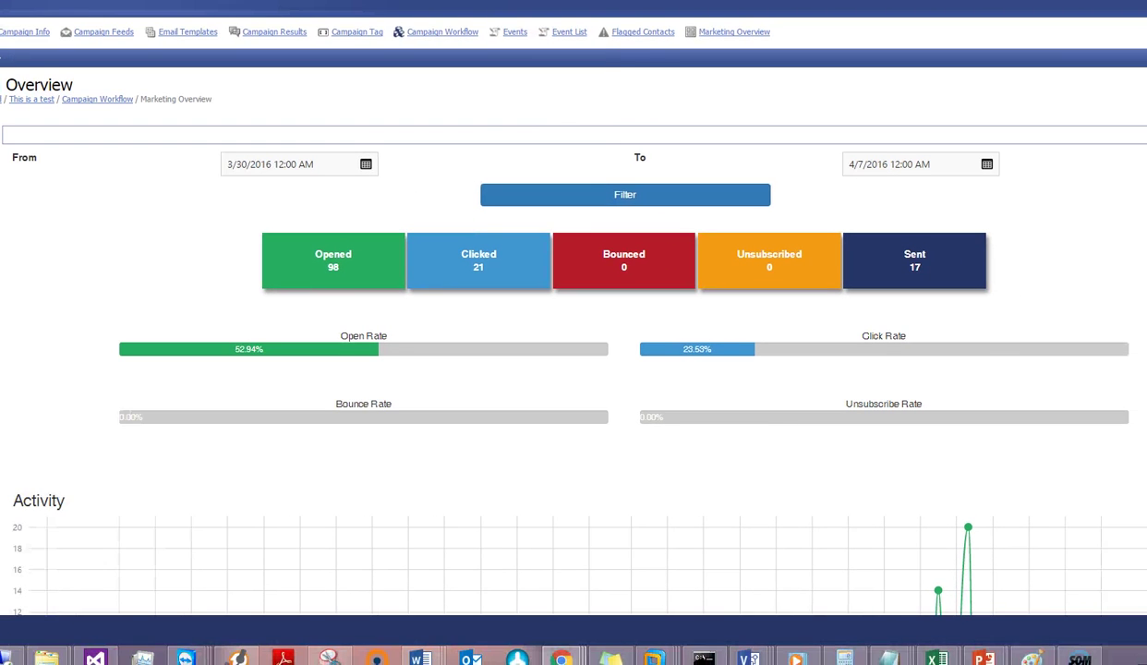
pyautogui.scroll(-1, 629, 98)
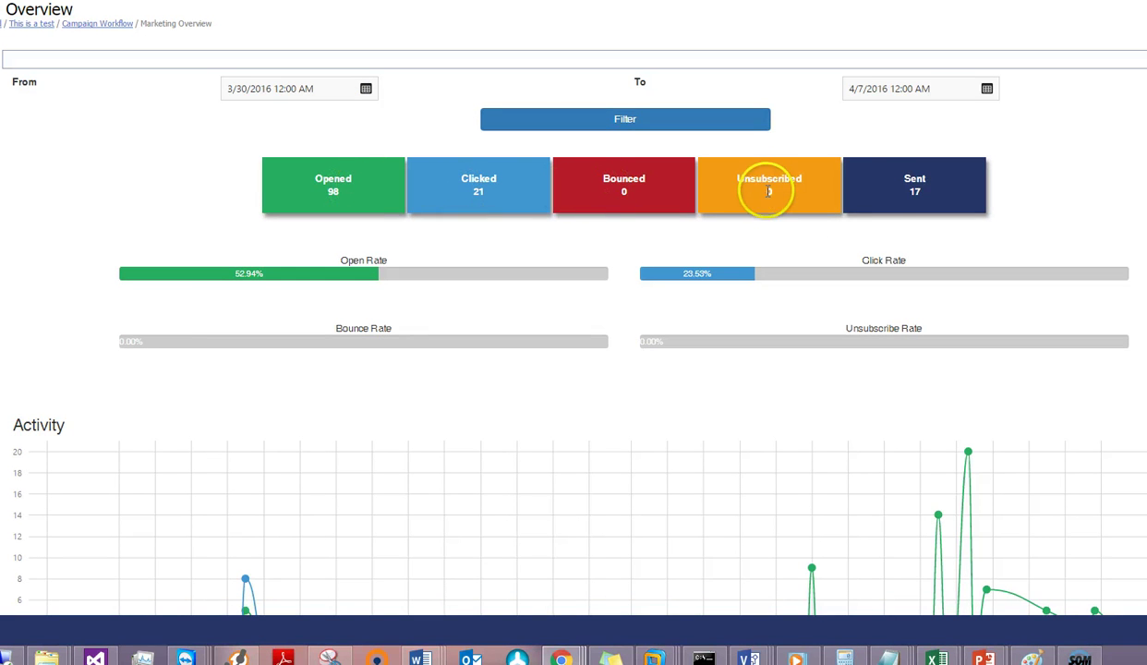
pyautogui.scroll(-1, 892, 191)
pyautogui.scroll(-2, 892, 191)
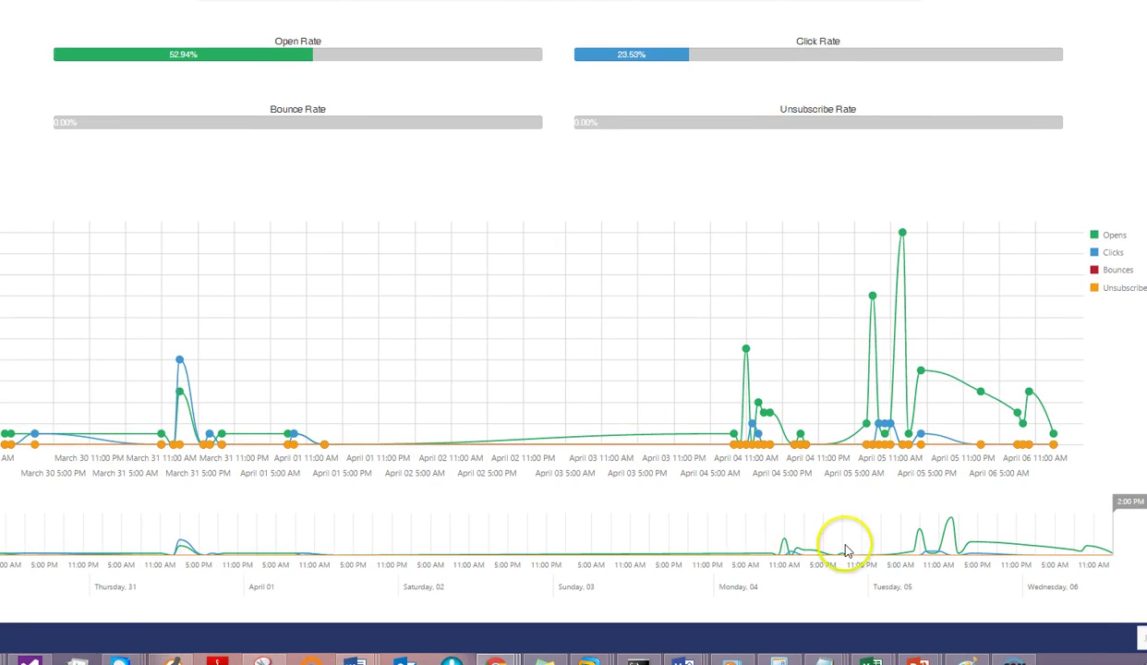
# Narrow the Activity chart's range to Tuesday 05, 5:00 AM through Wednesday 06, 8:00 AM, and inspect its data points.
pyautogui.moveTo(8, 505); pyautogui.dragTo(776, 476)
pyautogui.moveTo(1142, 497); pyautogui.dragTo(1062, 501)
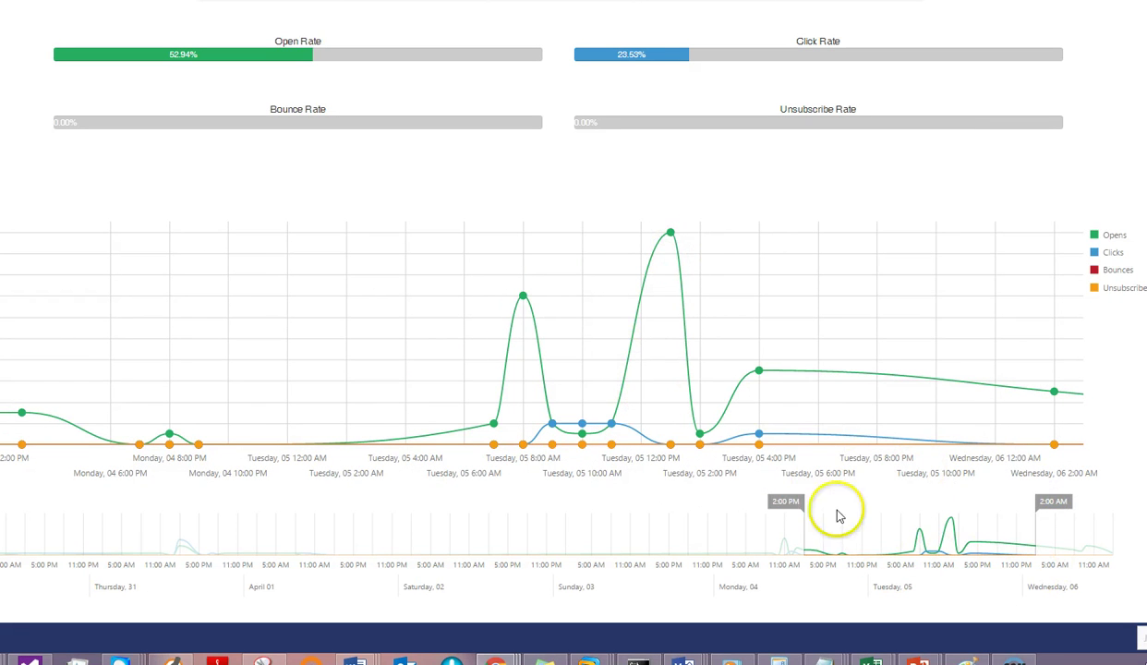
pyautogui.moveTo(789, 503); pyautogui.dragTo(897, 499)
pyautogui.moveTo(1050, 500); pyautogui.dragTo(1092, 506)
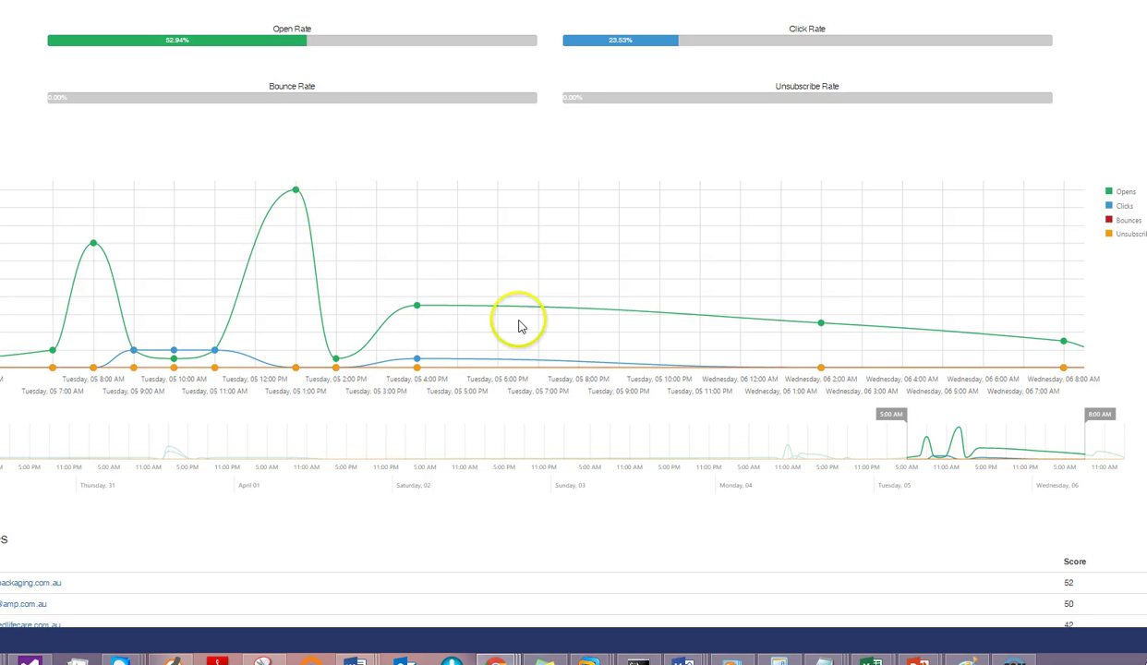
pyautogui.moveTo(280, 205)
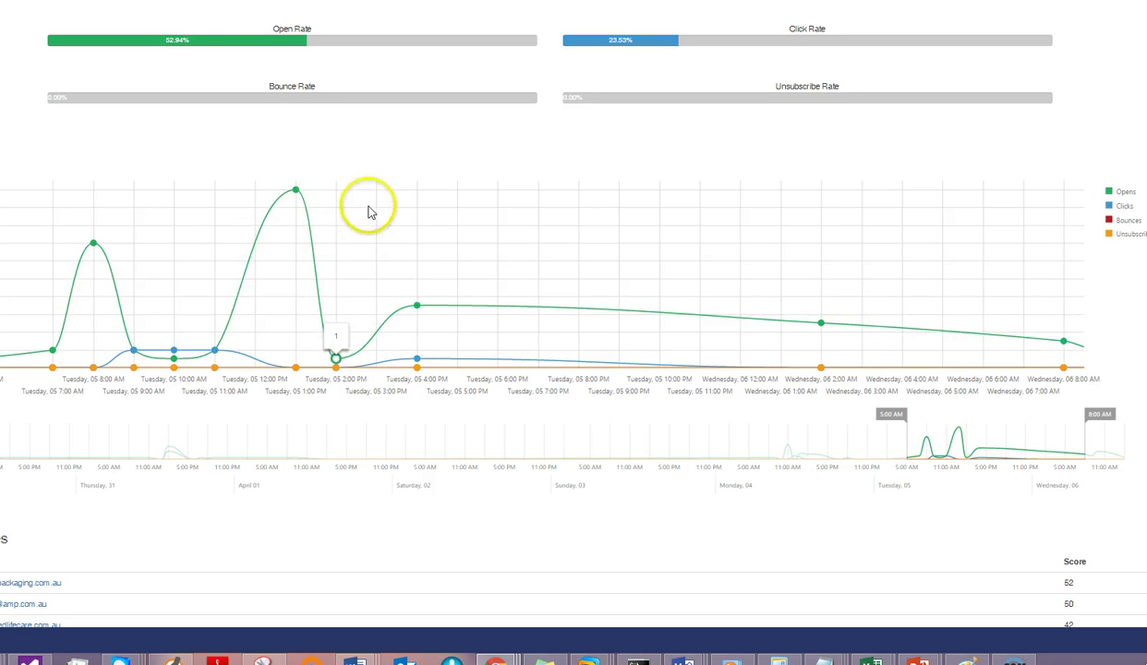
# Examine the Top Scores, Top Clicks, Top Opens, and Top Links lists below the Activity chart.
pyautogui.scroll(1, 369, 210)
pyautogui.scroll(-3, 368, 212)
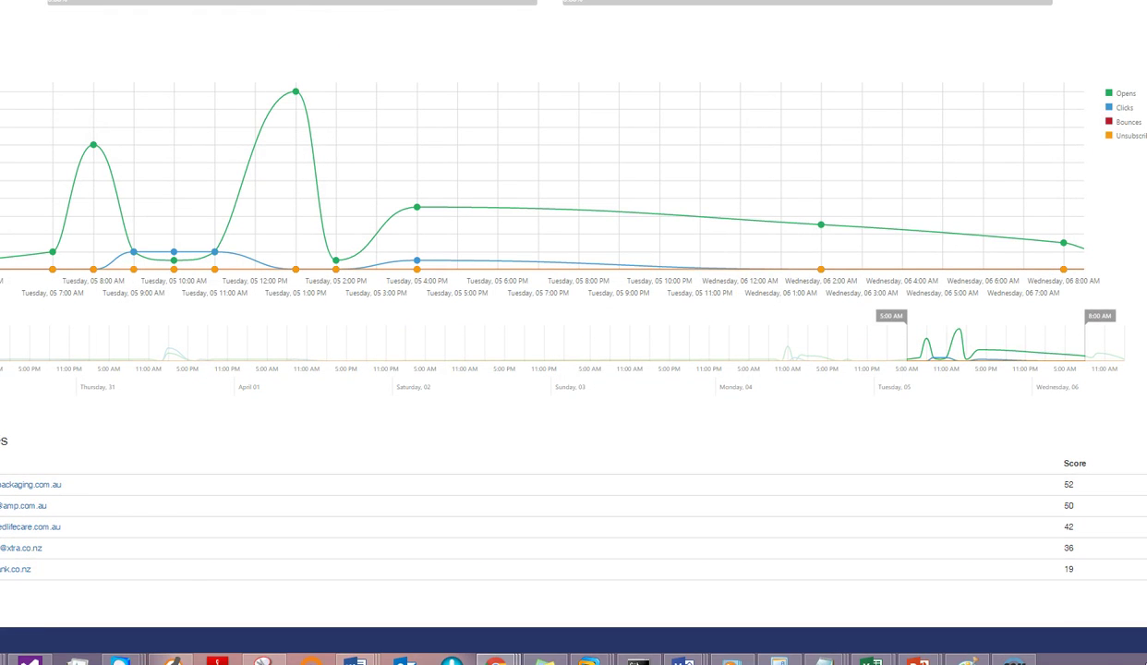
pyautogui.scroll(-4, 439, 109)
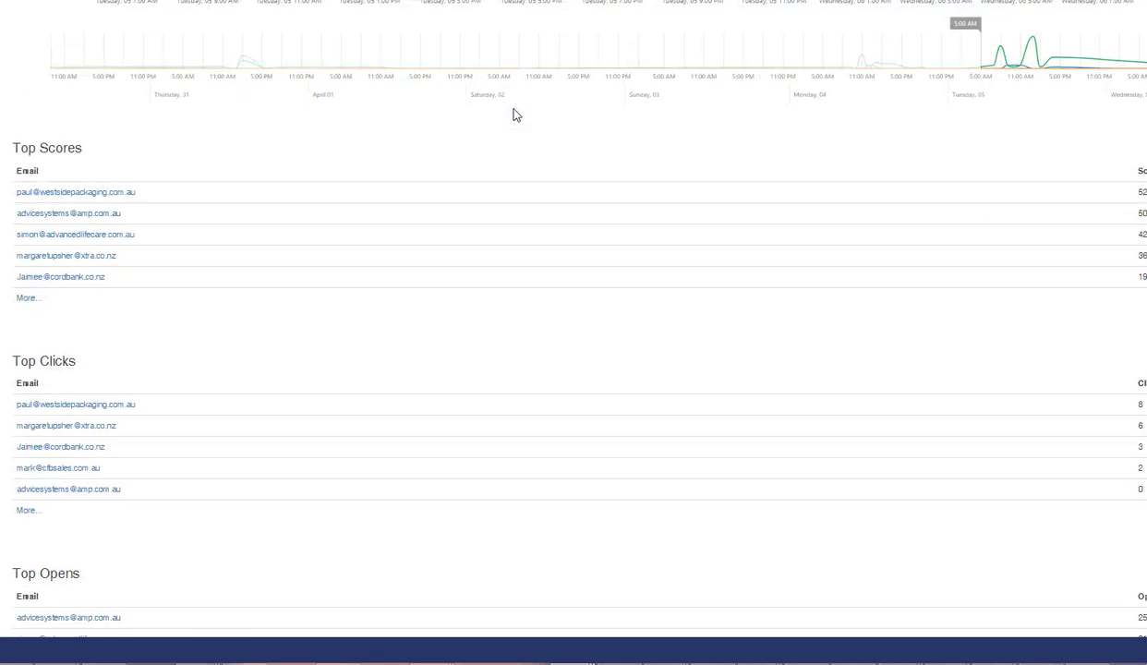
pyautogui.scroll(-5, 515, 114)
pyautogui.click(155, 272)
pyautogui.scroll(-2, 77, 281)
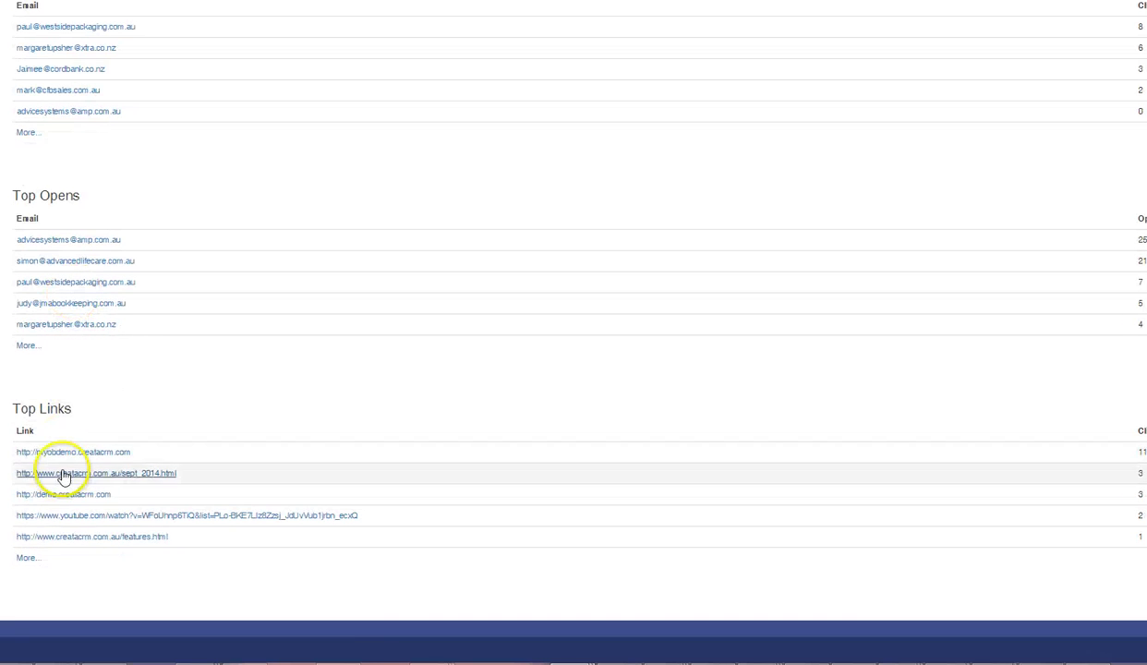
pyautogui.scroll(10, 121, 402)
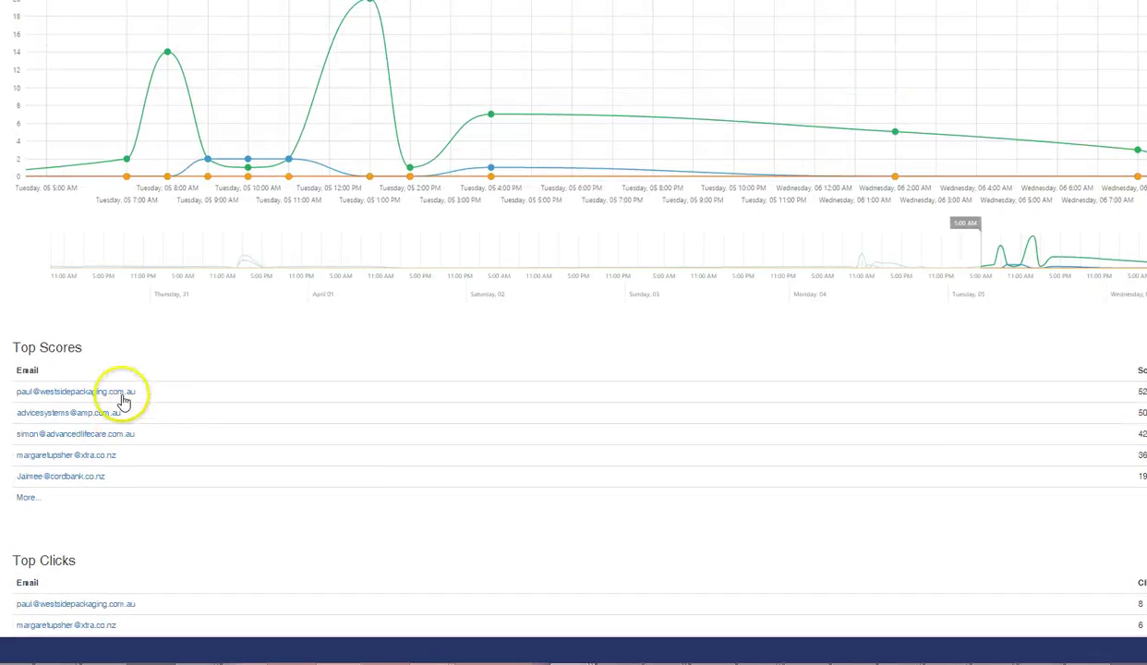
pyautogui.scroll(4, 125, 402)
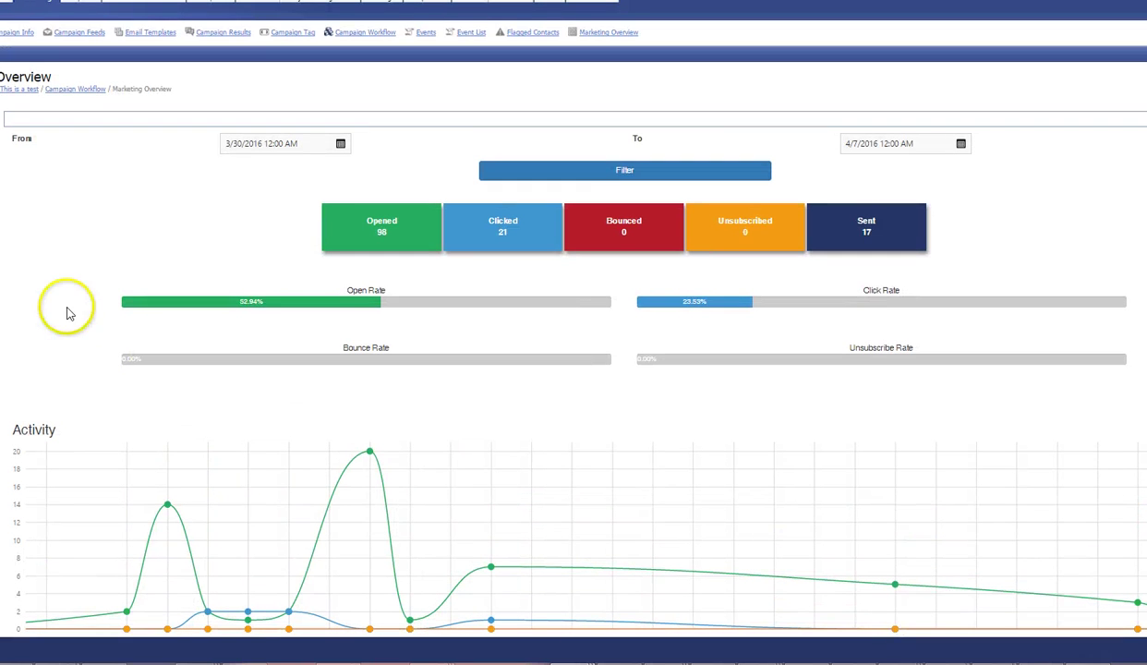
# Add the tag MYOB to the Marketing Overview's tag filter.
pyautogui.click(95, 120)
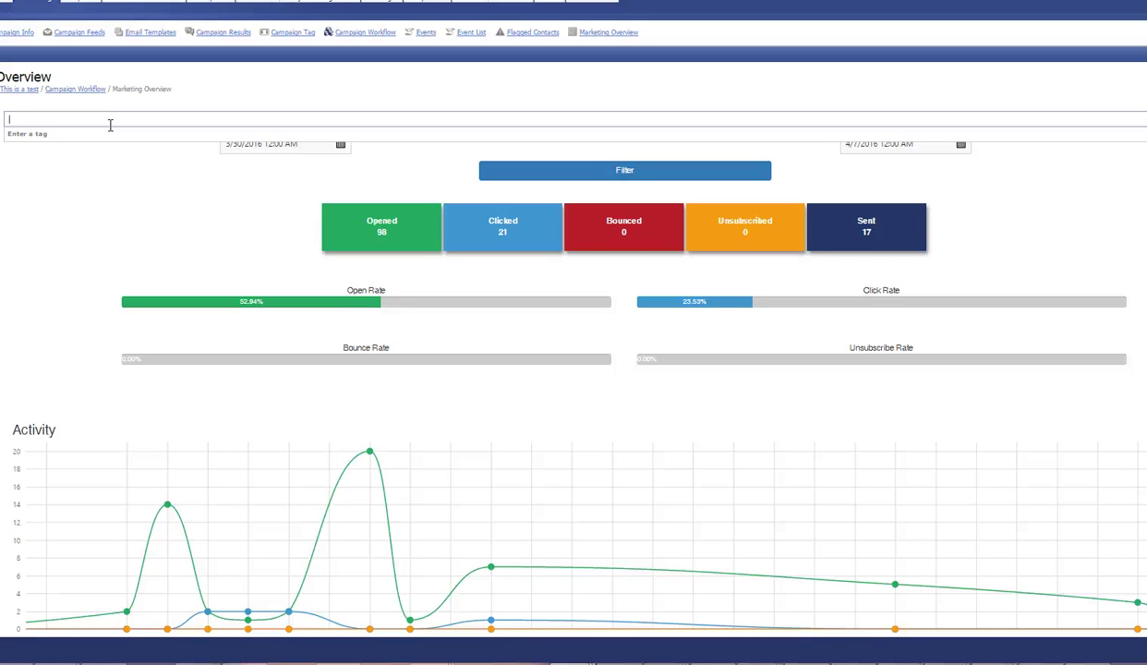
pyautogui.write('ob')
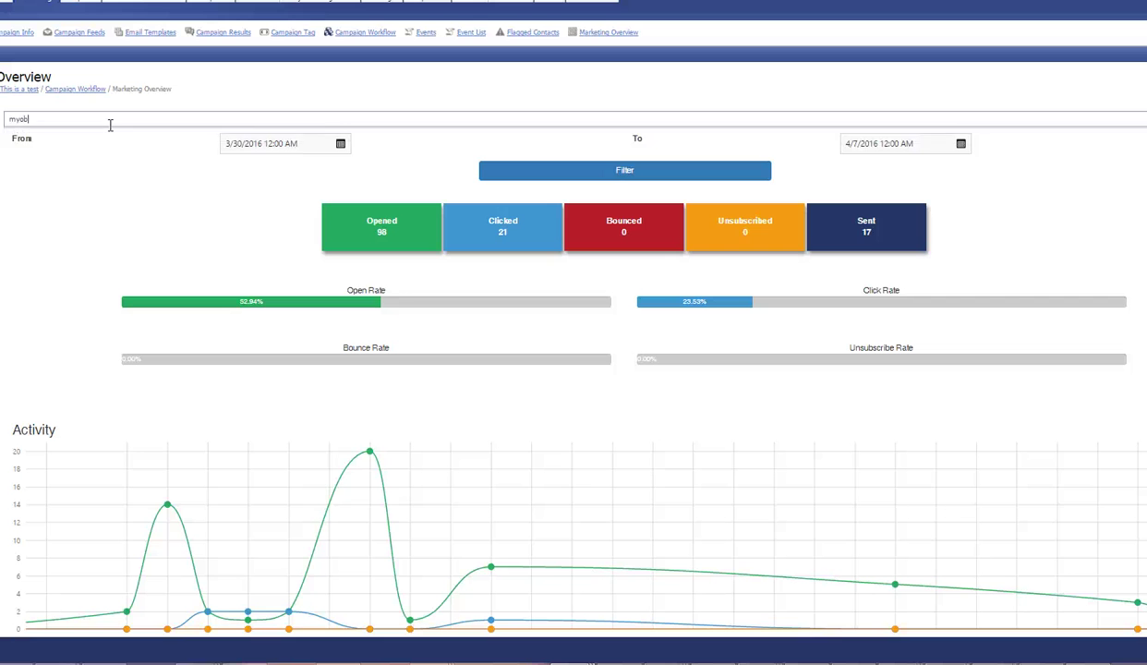
pyautogui.press('Return')
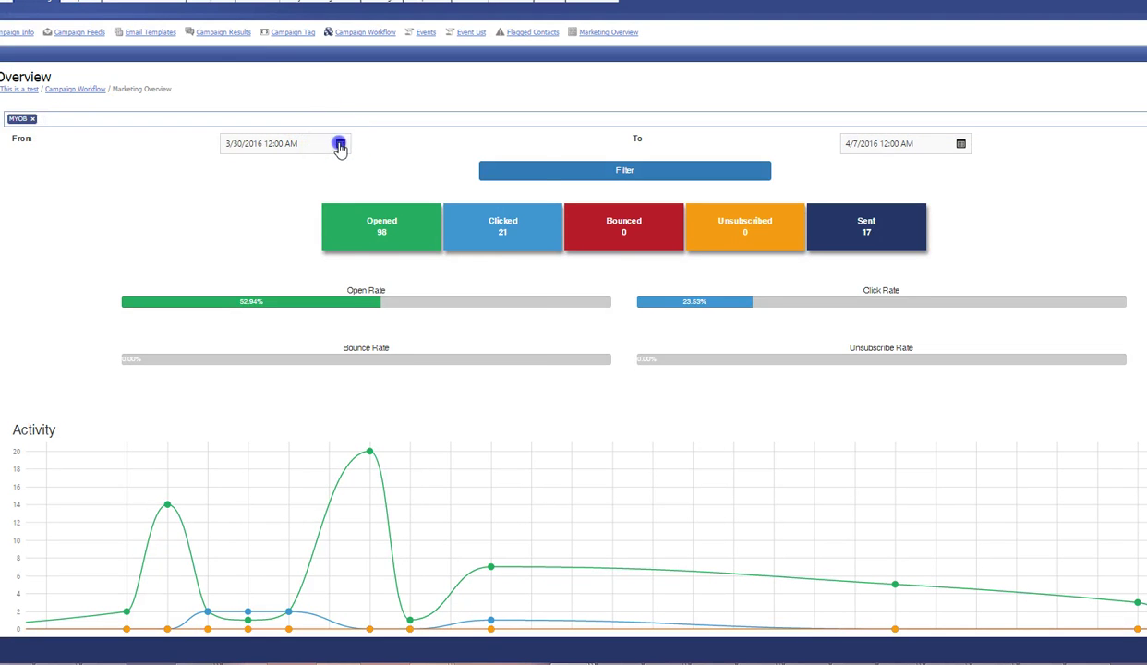
# Set the From date to 10/1/2015 12:00 AM and apply the filter to the campaign results.
pyautogui.click(340, 144)
pyautogui.doubleClick(268, 186)
pyautogui.doubleClick(268, 186)
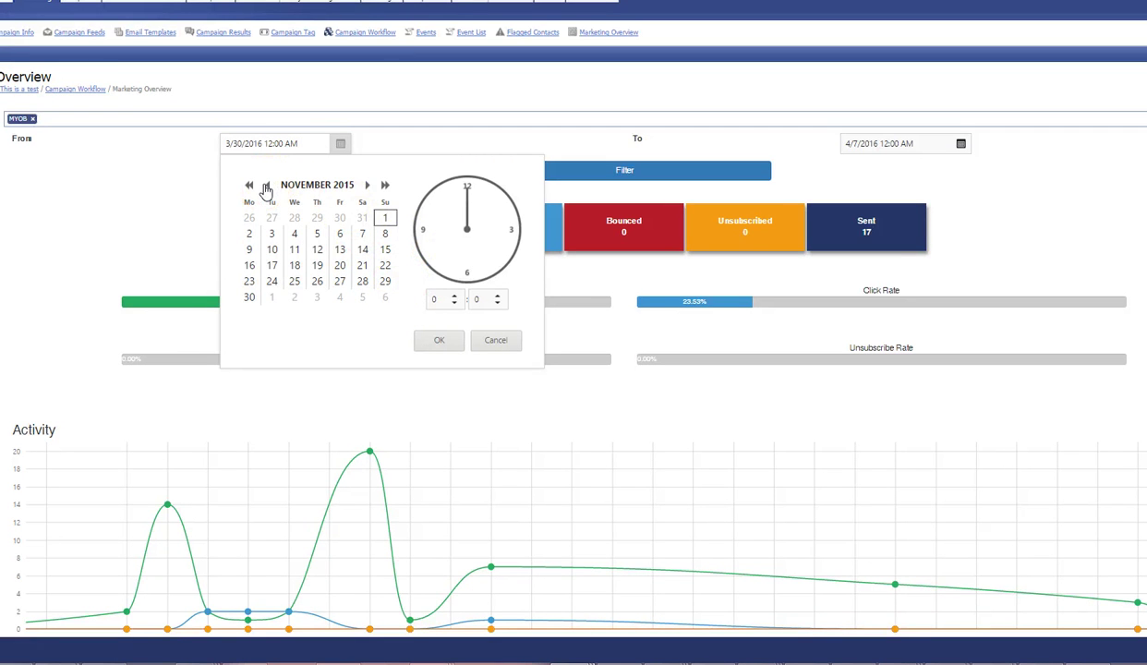
pyautogui.click(265, 188)
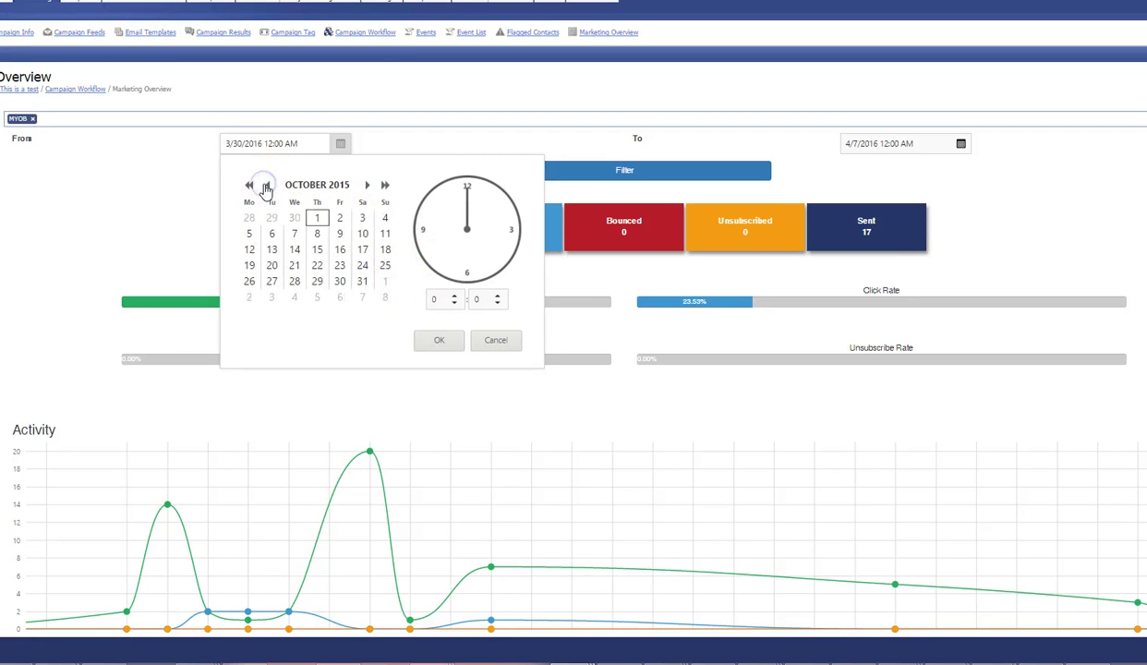
pyautogui.click(319, 220)
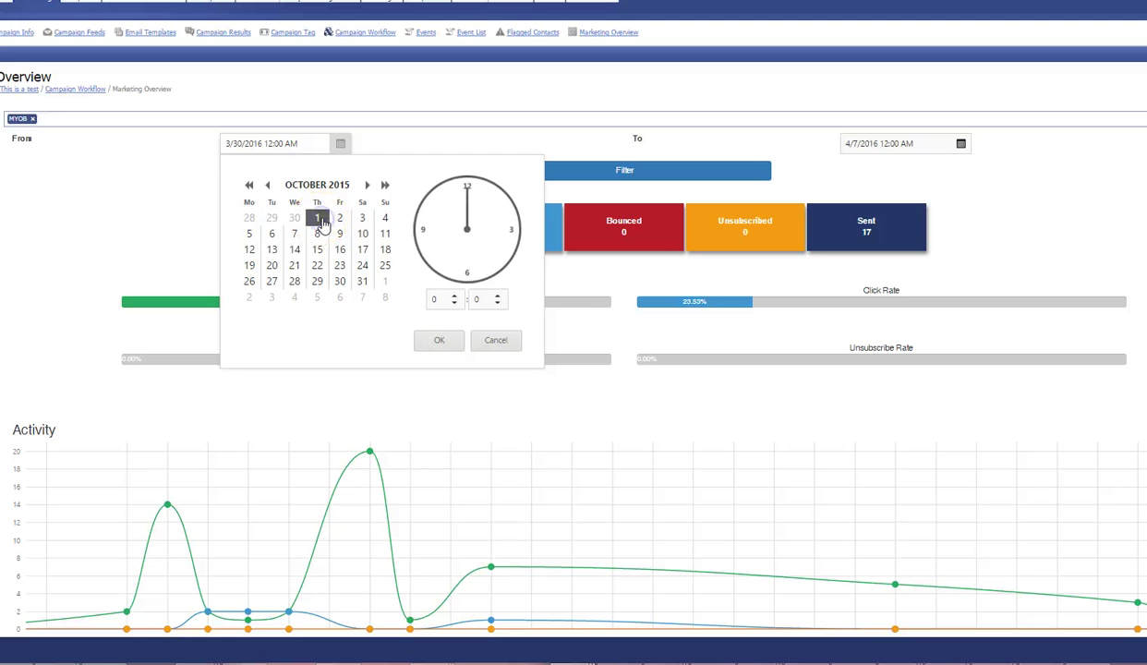
pyautogui.click(439, 340)
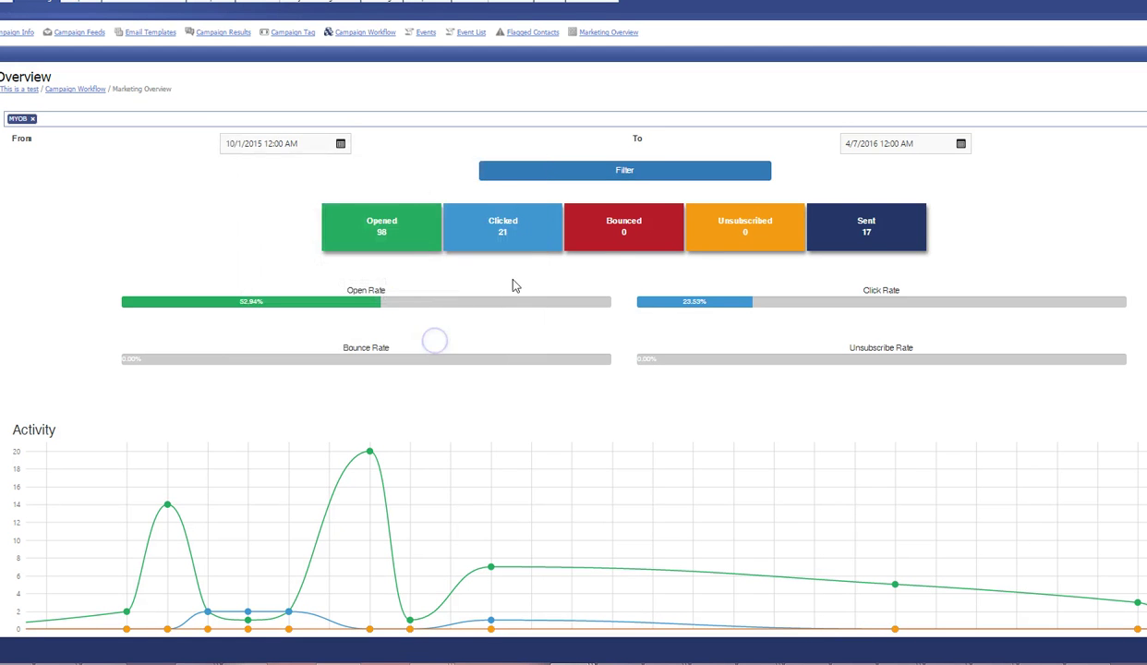
pyautogui.click(636, 172)
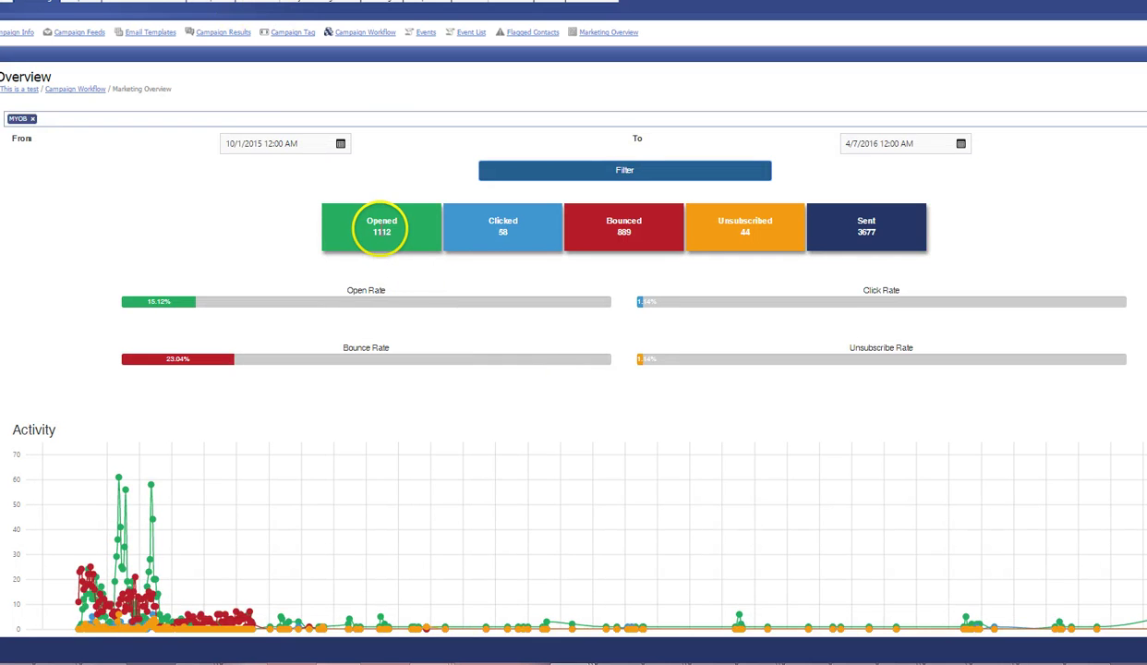
# Examine the Opened and Sent totals and the Bounce Rate for the filtered MYOB campaign.
pyautogui.scroll(-1, 379, 226)
pyautogui.click(370, 213)
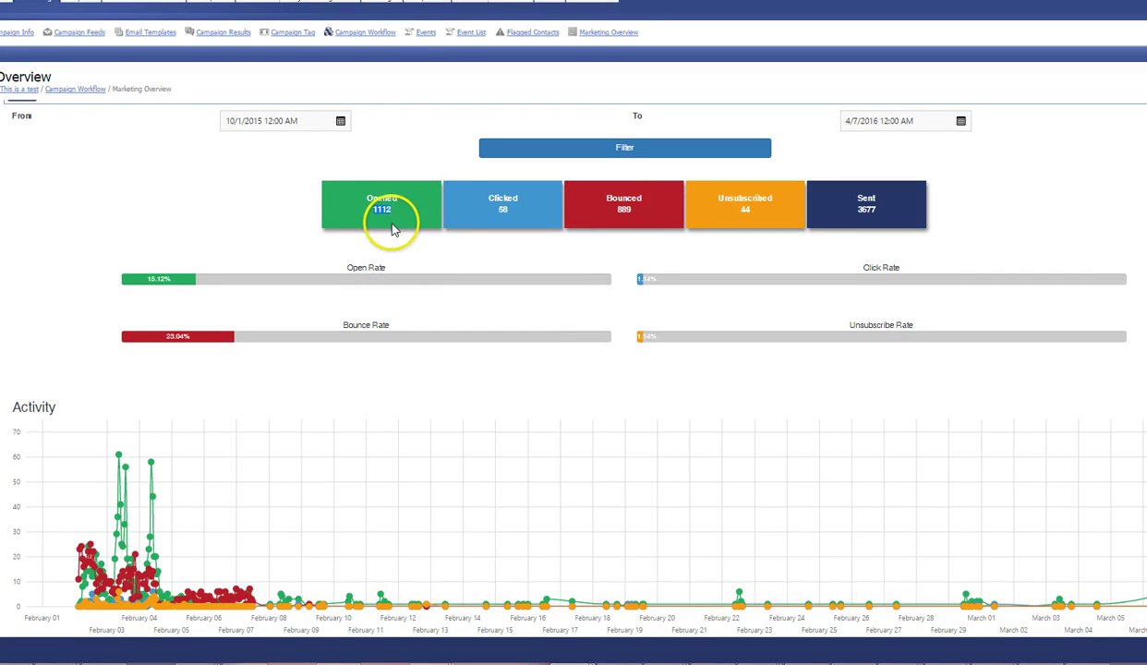
pyautogui.scroll(-3, 452, 217)
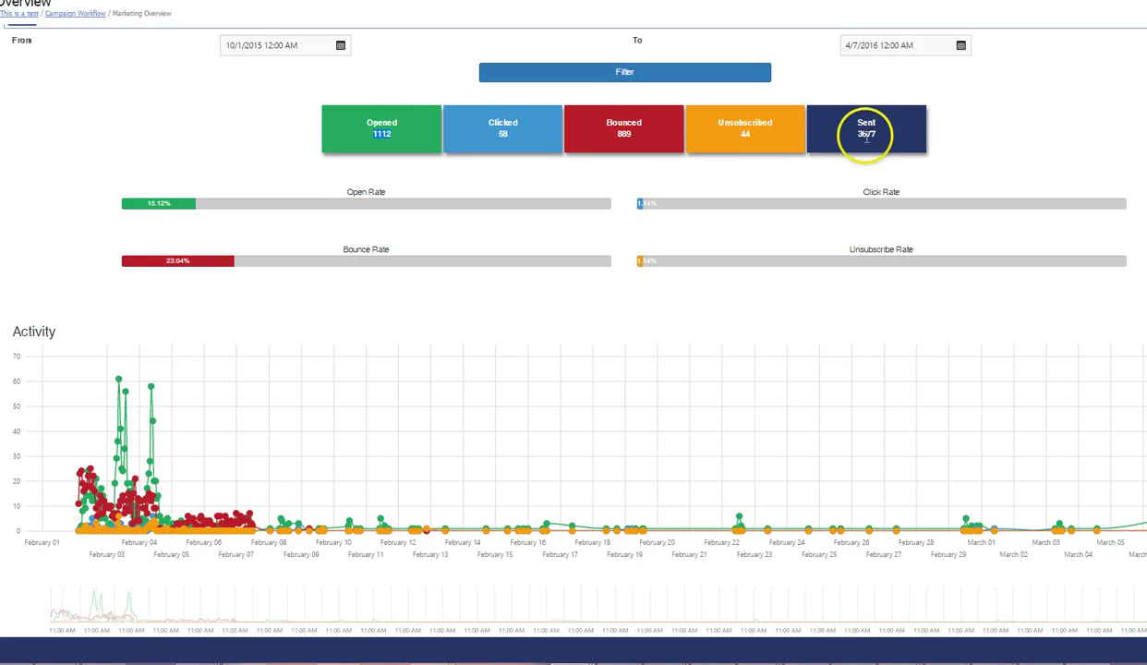
pyautogui.doubleClick(866, 135)
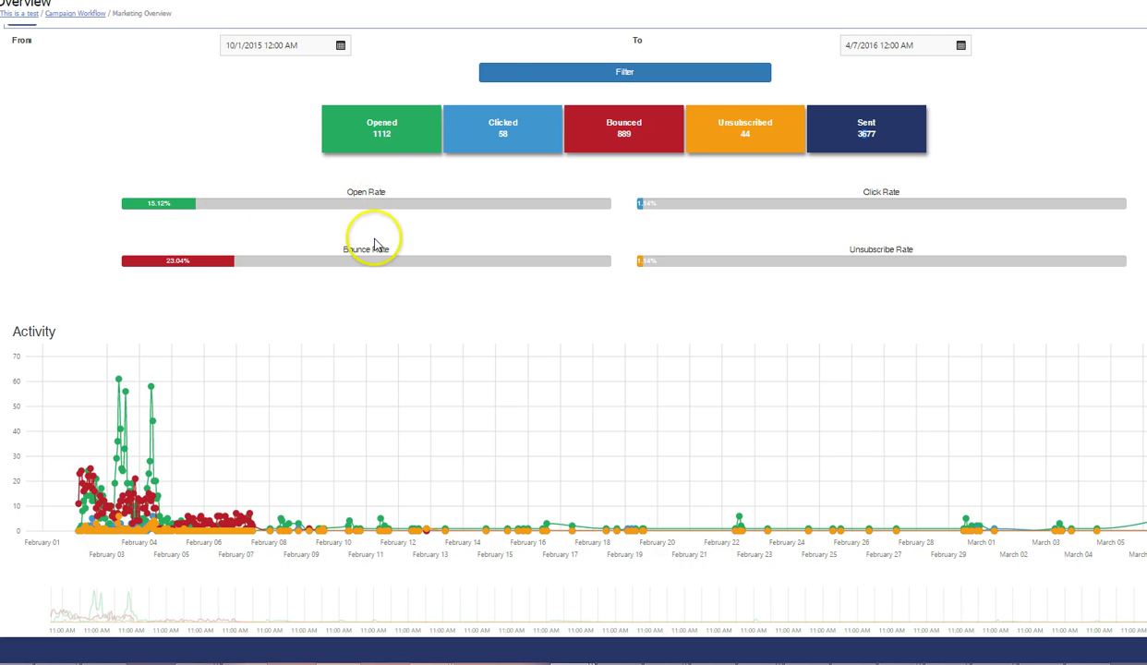
pyautogui.moveTo(387, 245); pyautogui.dragTo(248, 263)
# Narrow the Activity chart's range to Tuesday 02, 11:00 AM through Thursday 04, 11:00 PM, and inspect its peaks.
pyautogui.scroll(-1, 249, 268)
pyautogui.scroll(-1, 249, 268)
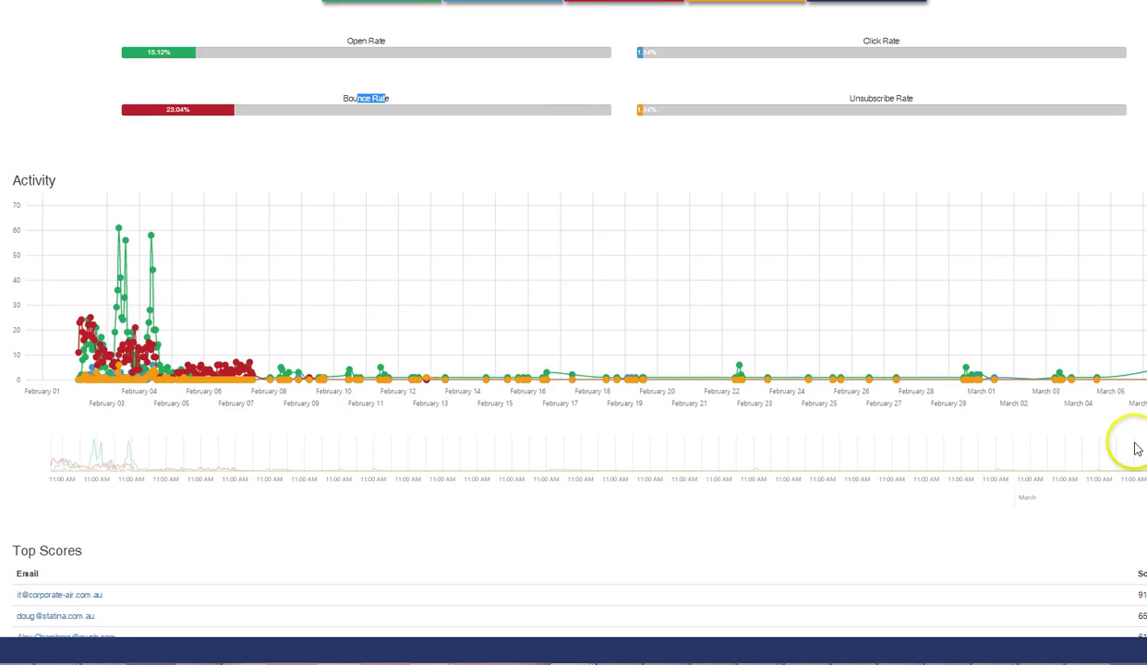
pyautogui.moveTo(1062, 406); pyautogui.dragTo(111, 451)
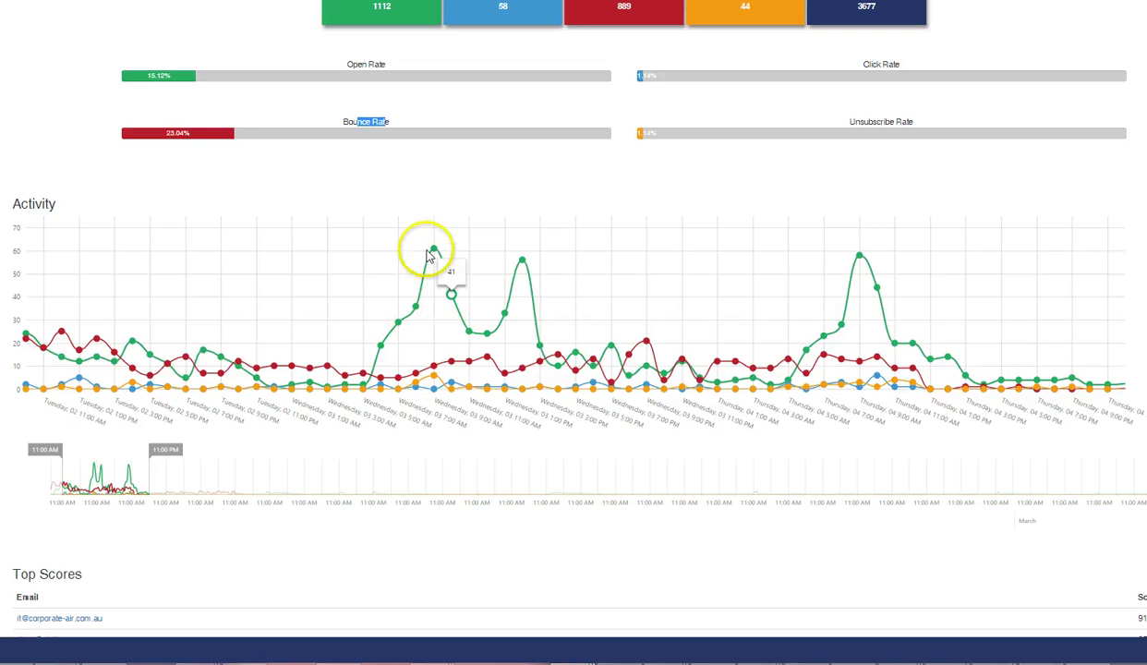
pyautogui.moveTo(435, 268)
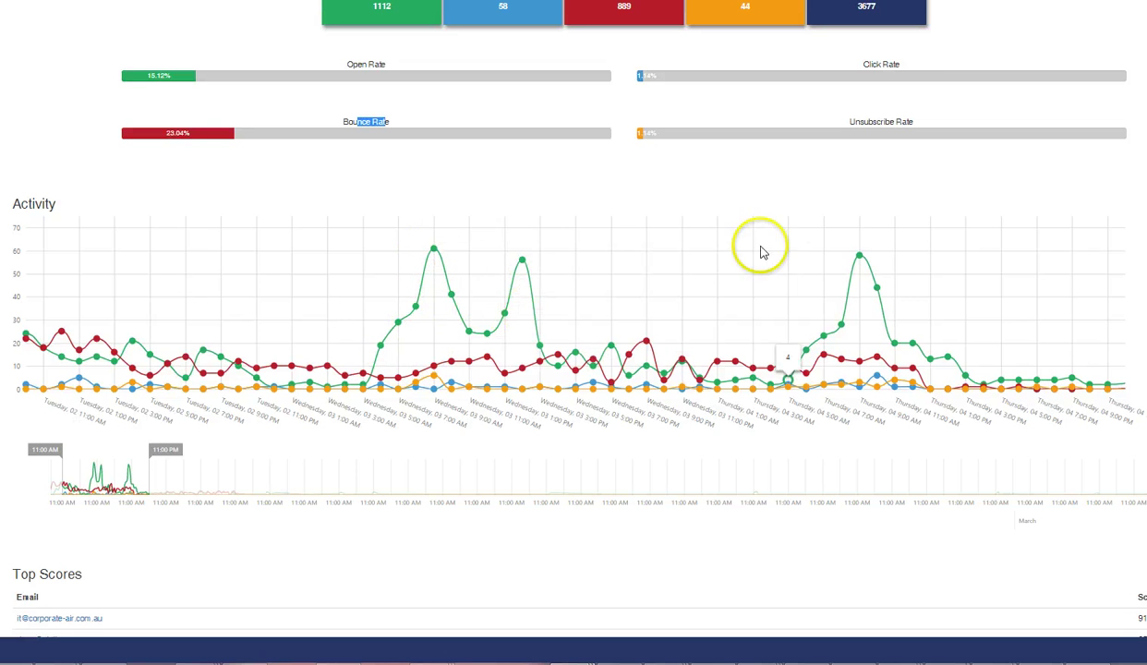
# Open the third contact in the Top Scores list and review the contact's details and call activities.
pyautogui.scroll(-1, 441, 276)
pyautogui.scroll(-5, 442, 299)
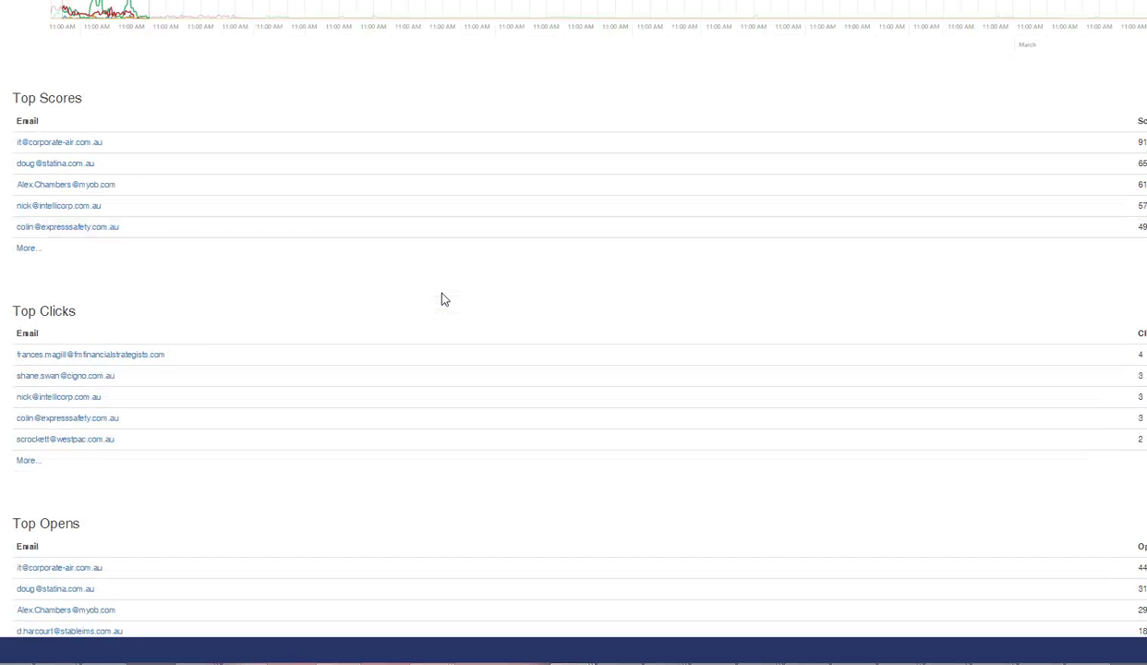
pyautogui.click(100, 184)
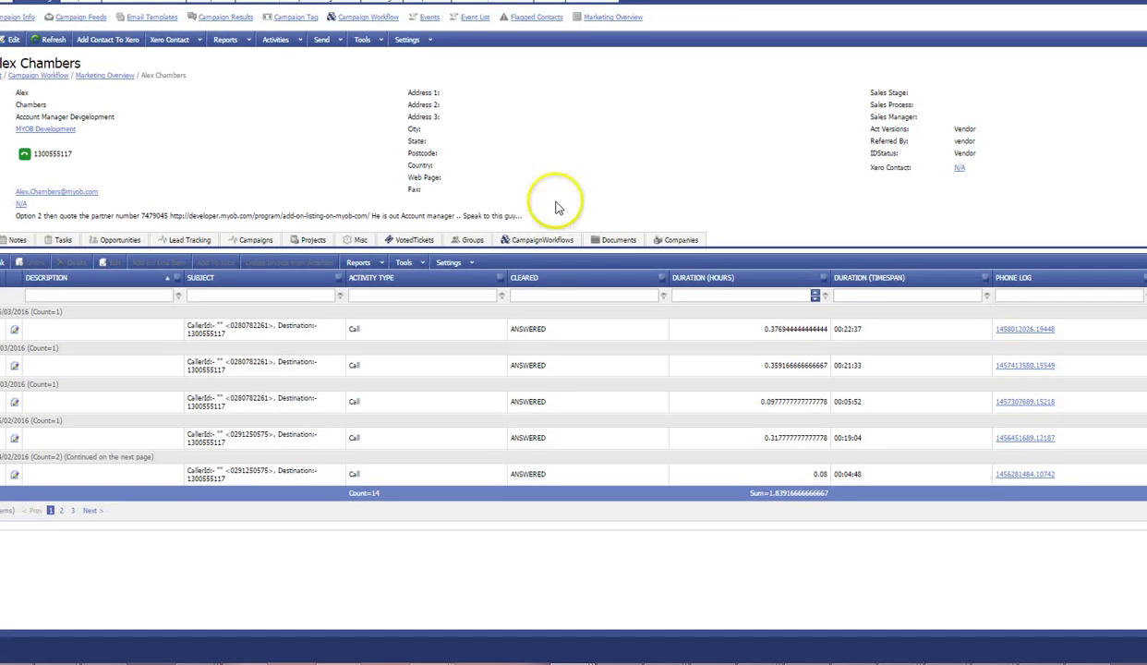
pyautogui.scroll(-1, 456, 197)
pyautogui.scroll(1, 457, 197)
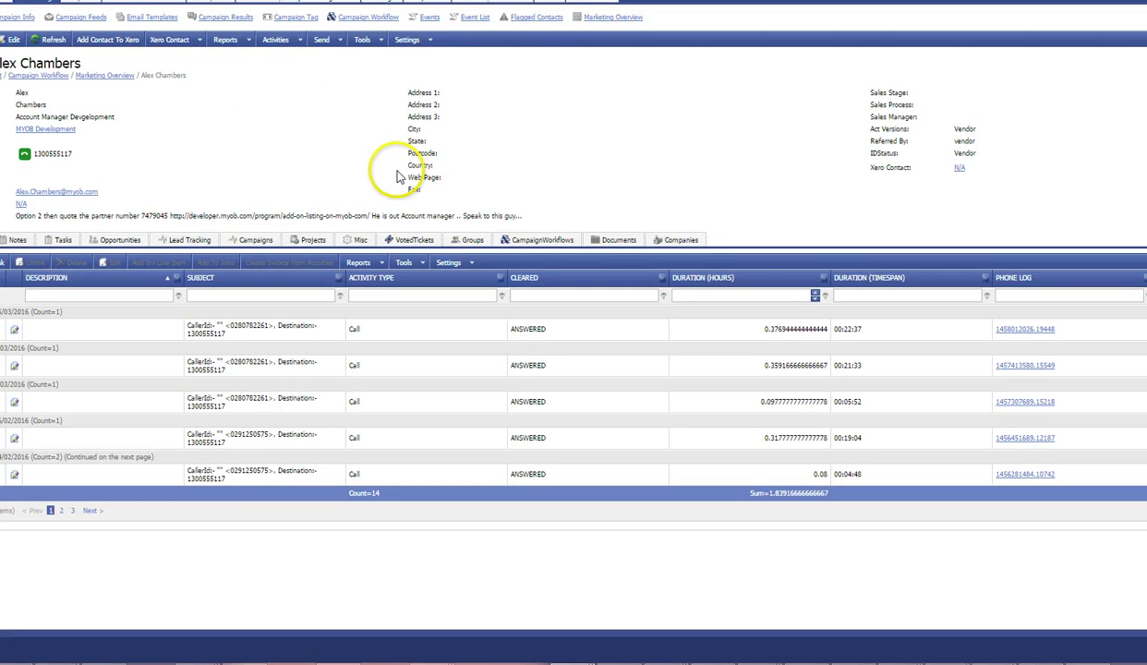
# Return to the Marketing Overview and look over its unfiltered totals, rates, and Activity chart.
pyautogui.click(609, 18)
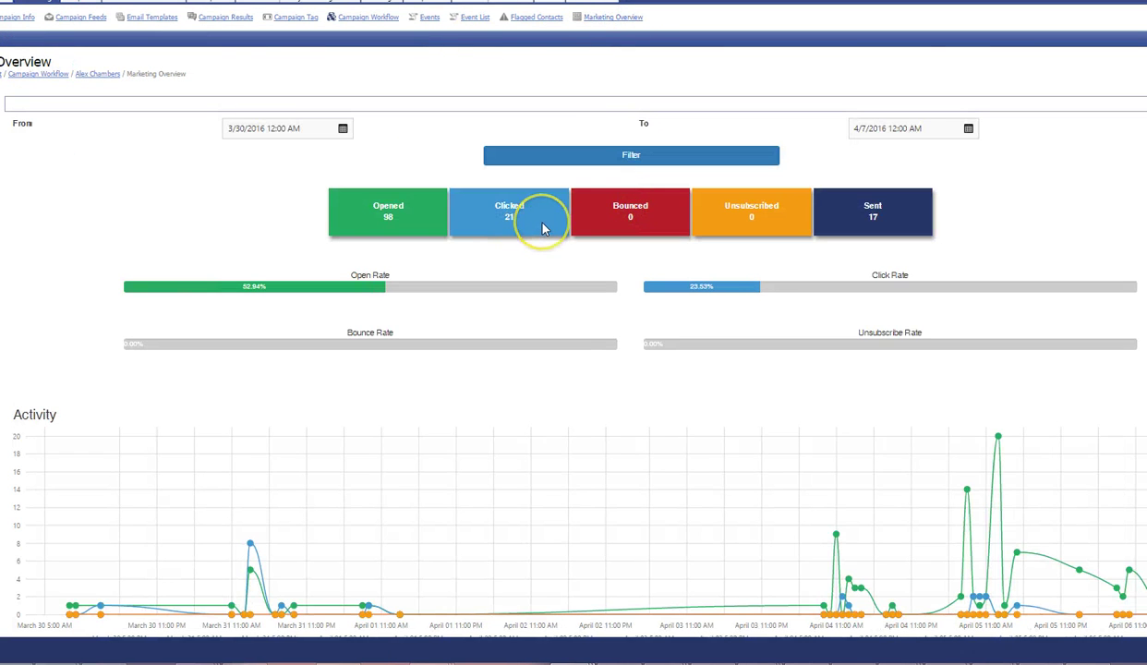
pyautogui.scroll(-5, 543, 229)
pyautogui.scroll(5, 543, 229)
pyautogui.click(983, 161)
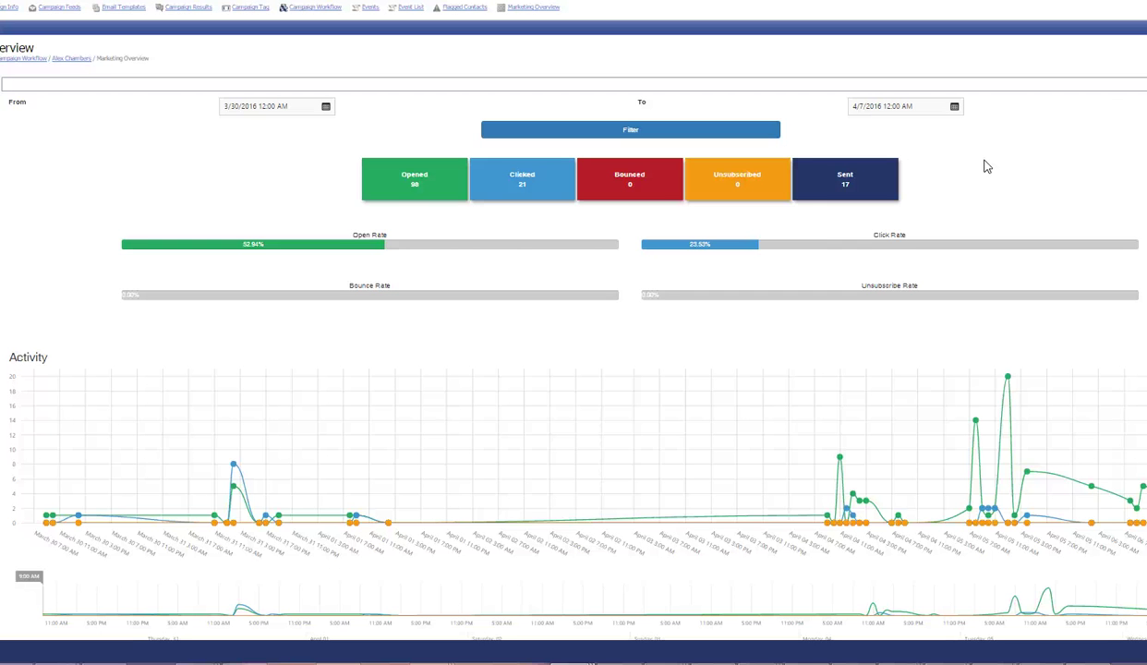
# Search the group list for "database" and open the Database Partners group created on 6/04/2016.
pyautogui.click(256, 83)
pyautogui.click(172, 76)
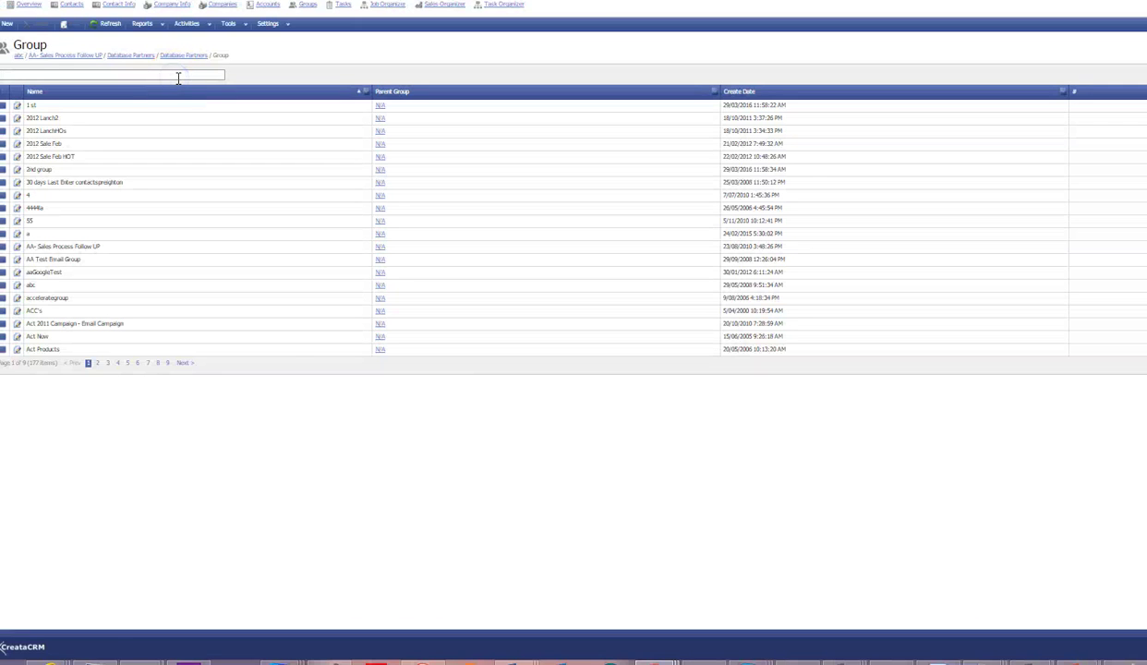
pyautogui.write('data')
pyautogui.press('BackSpace')
pyautogui.press('BackSpace')
pyautogui.write('base')
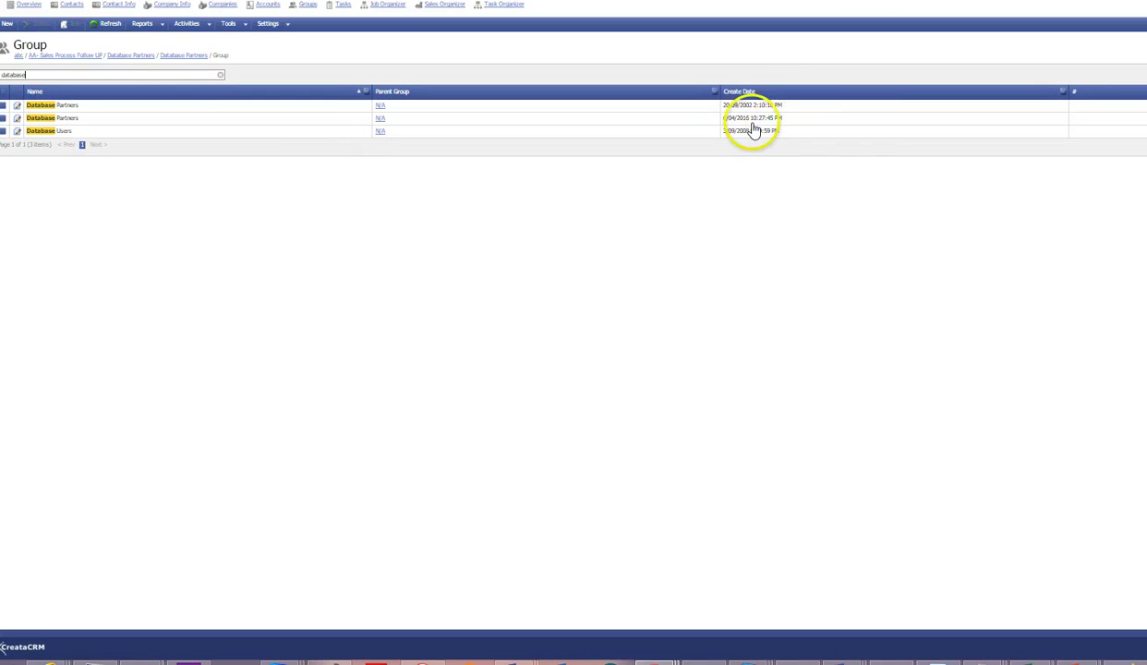
pyautogui.click(699, 118)
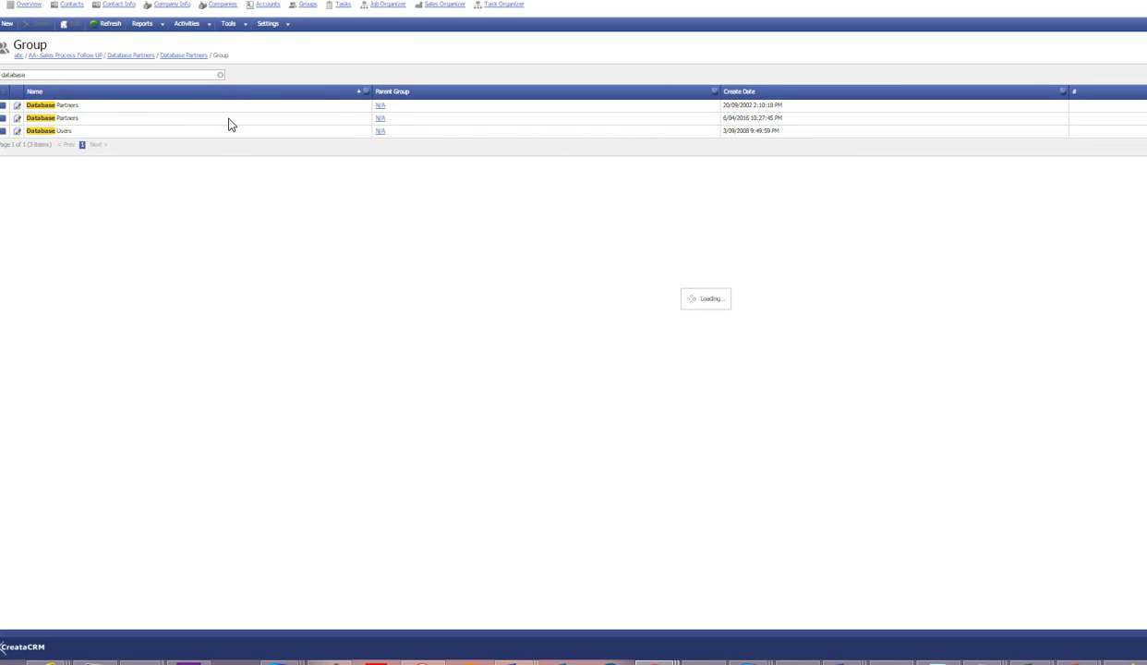
pyautogui.click(274, 168)
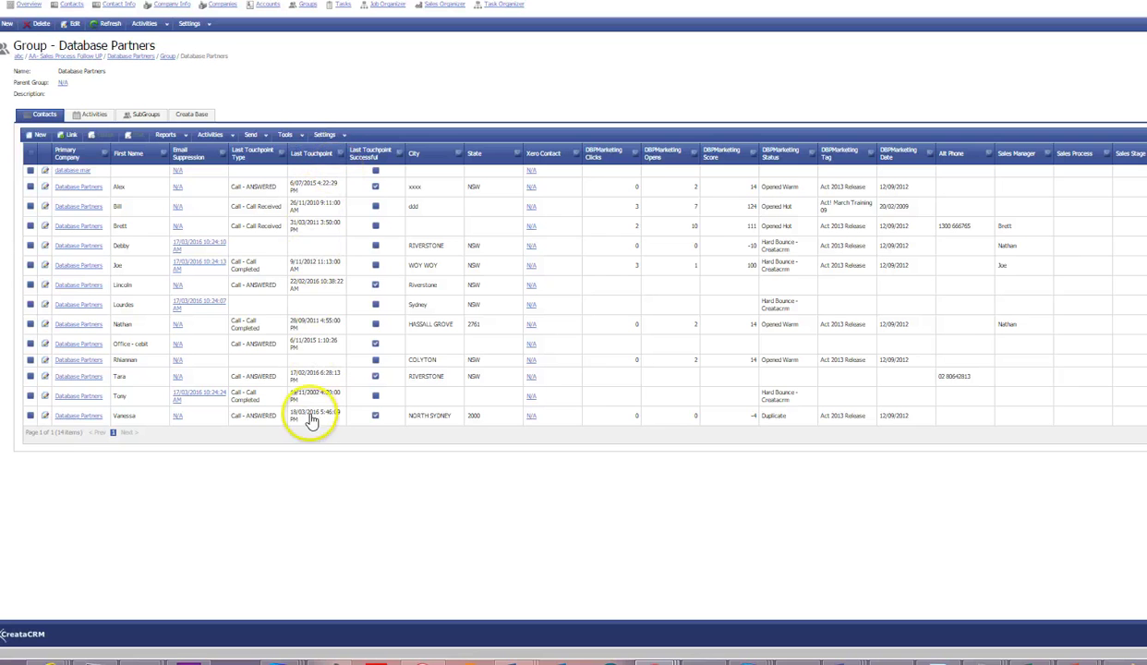
# Sort the Database Partners group's contacts by Last Touchpoint.
pyautogui.click(314, 155)
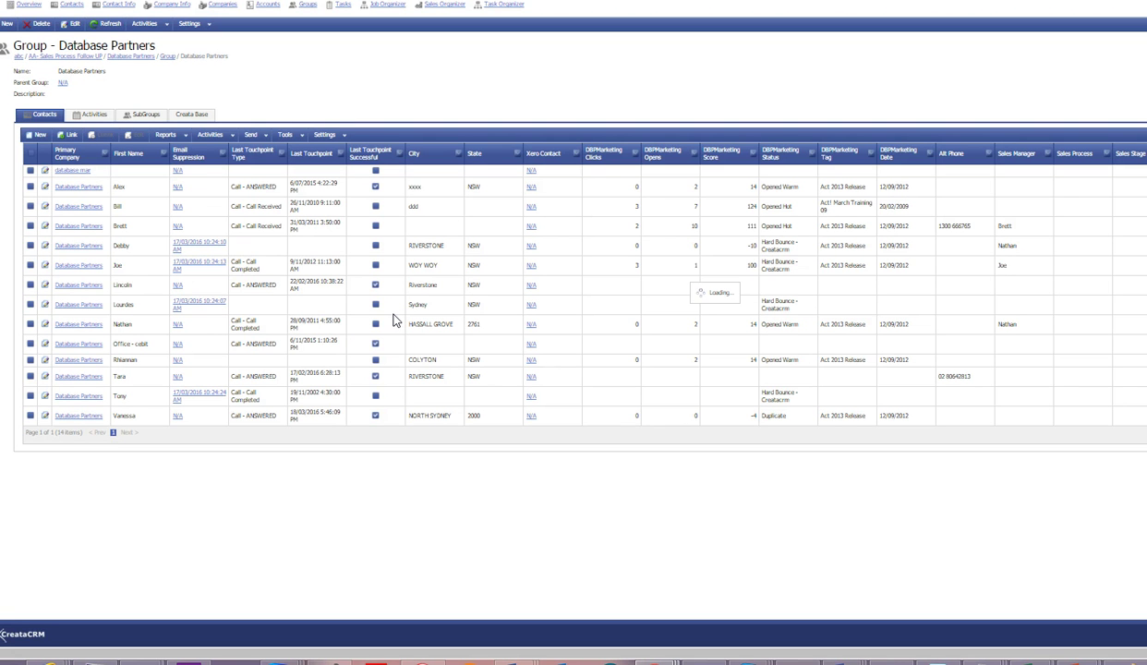
pyautogui.click(365, 254)
pyautogui.click(309, 154)
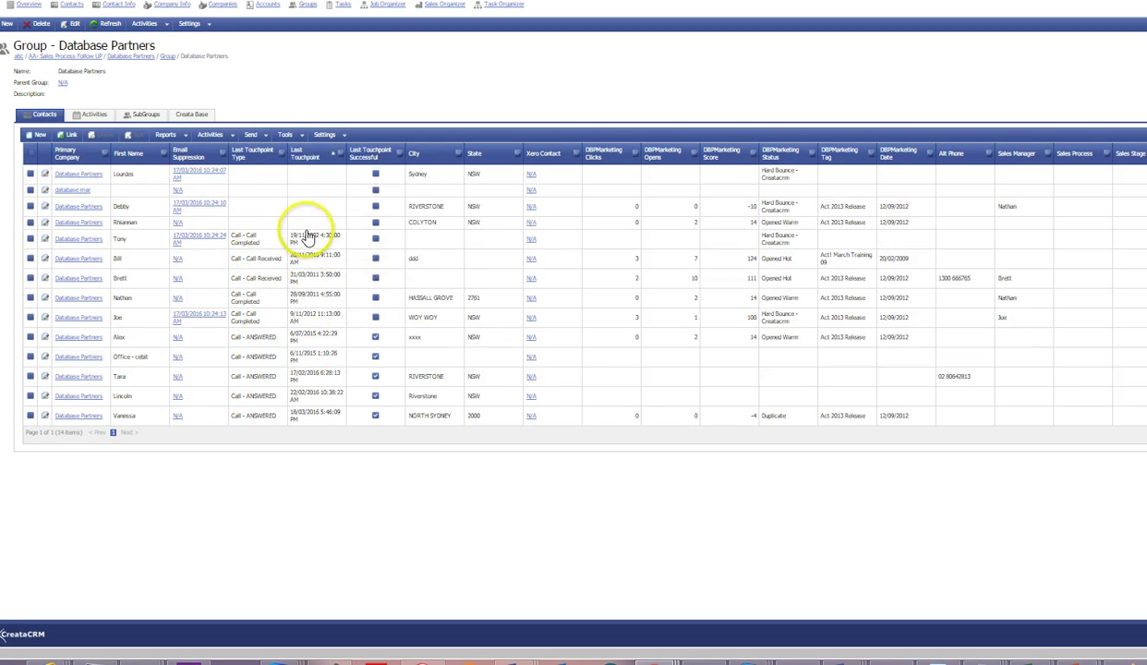